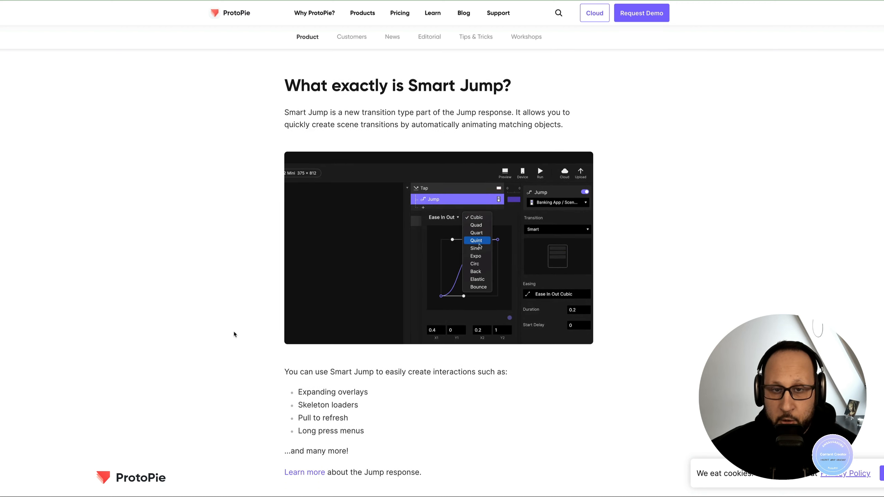
scroll(233, 337, down, 1)
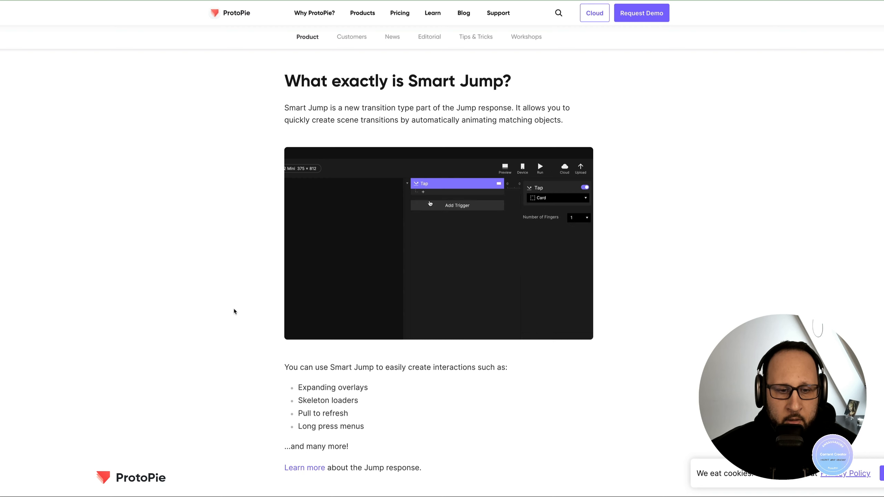
scroll(234, 301, down, 4)
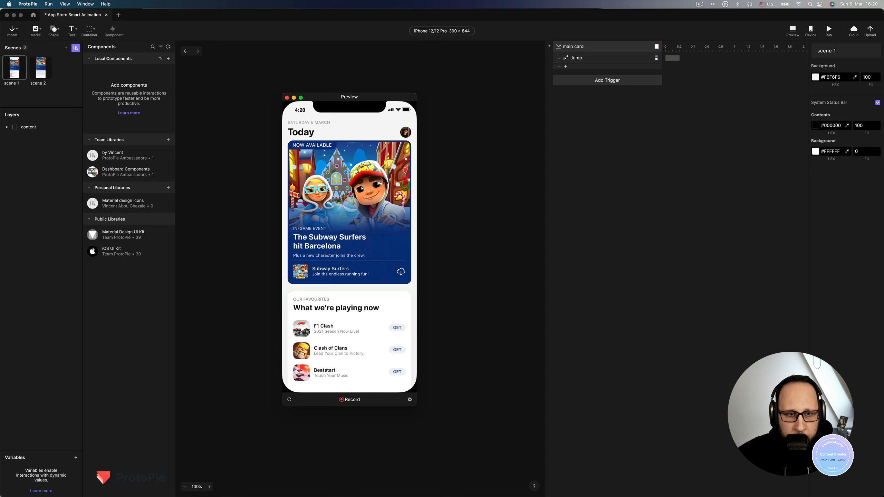
Test the preview by expanding the Subway Surfers card and pulling it down to collapse it, and close the preview.
click(350, 205)
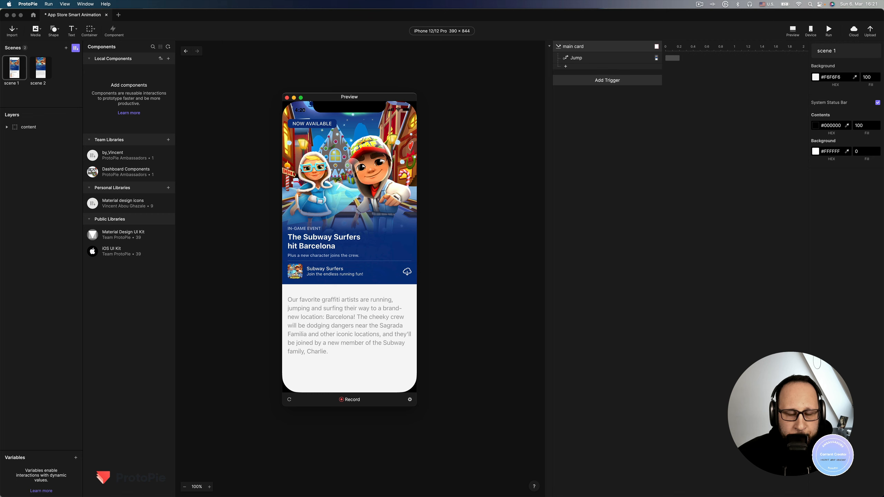
click(352, 153)
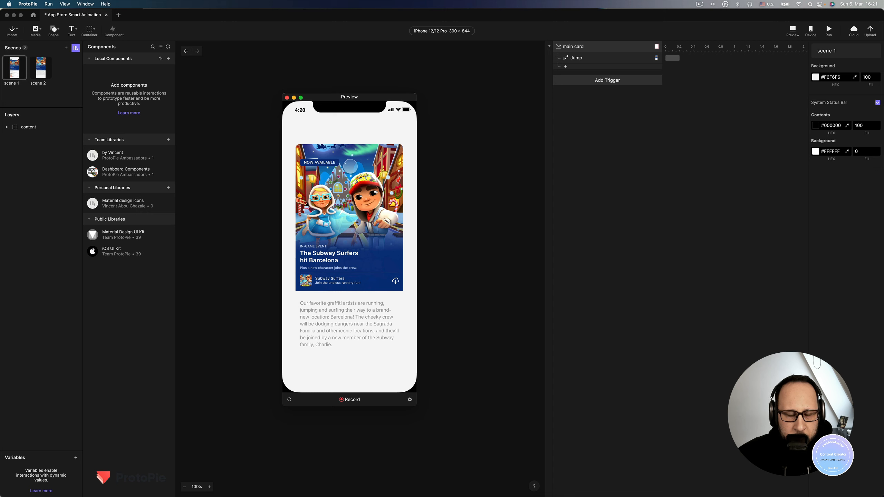
drag(350, 167, 349, 223)
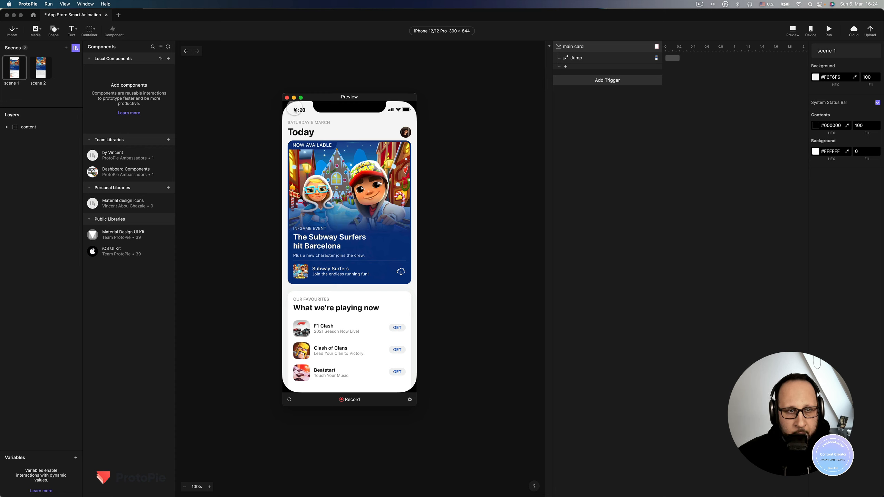
click(287, 98)
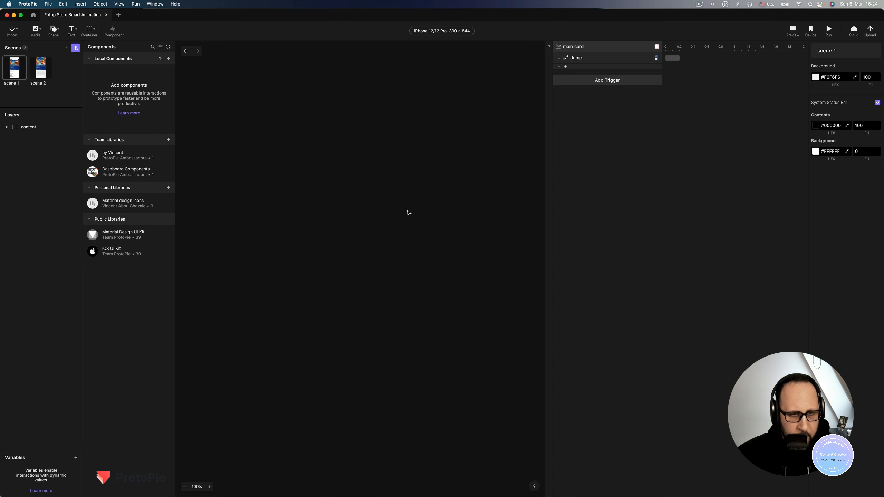
drag(465, 282, 464, 261)
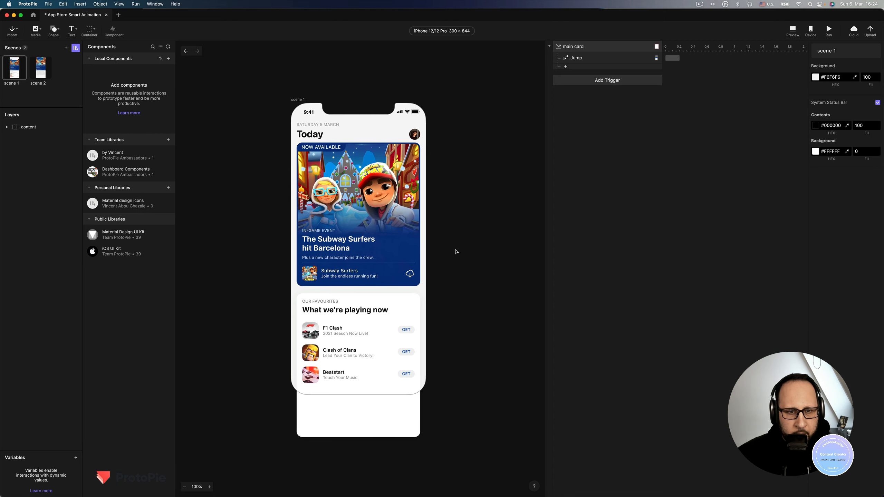
Switch to Figma and examine the Today screen design in the iPhone 13 / 13 Pro - 1 frame.
key(super+Tab)
key(super+Tab)
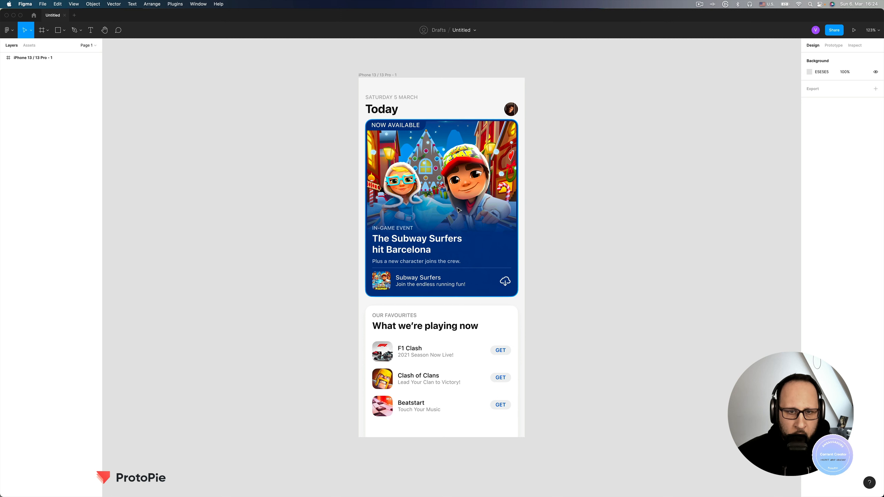
scroll(457, 208, up, 1)
drag(579, 227, 559, 234)
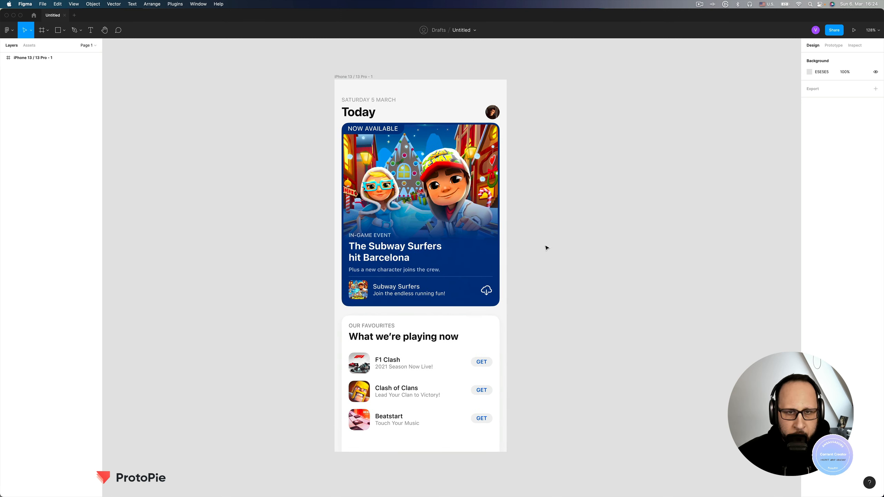
drag(530, 219, 527, 221)
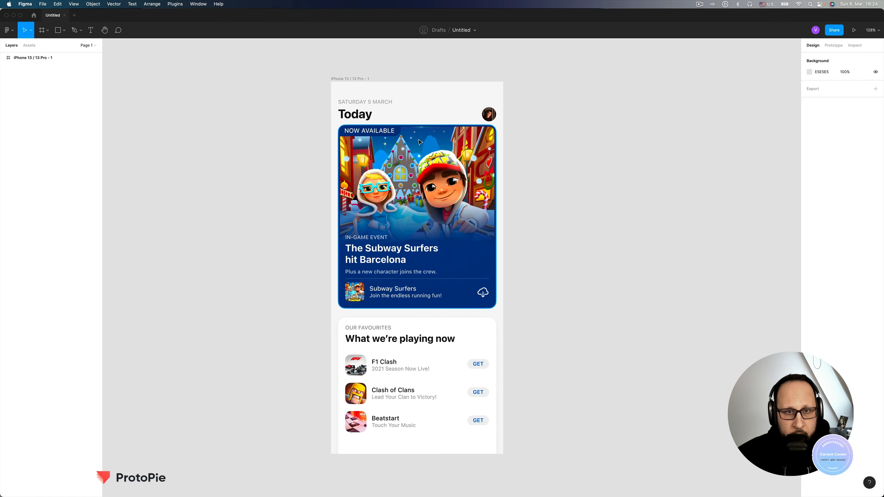
scroll(419, 157, up, 3)
scroll(421, 179, up, 5)
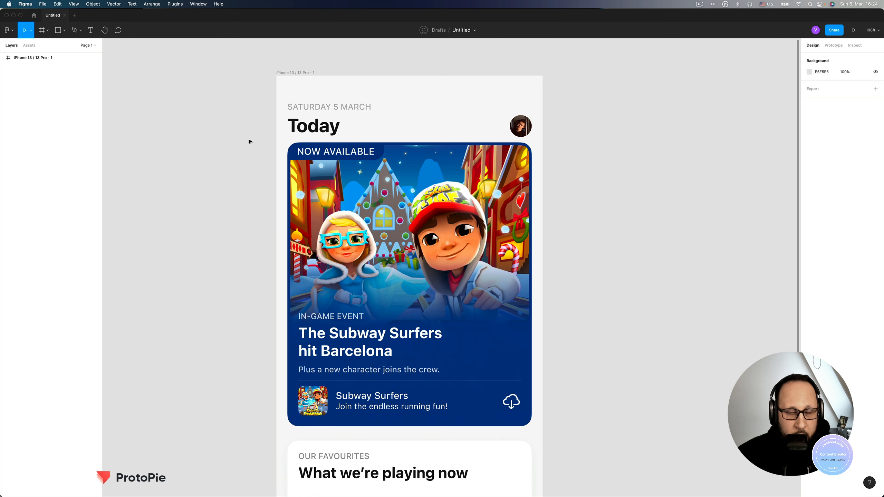
drag(259, 147, 262, 147)
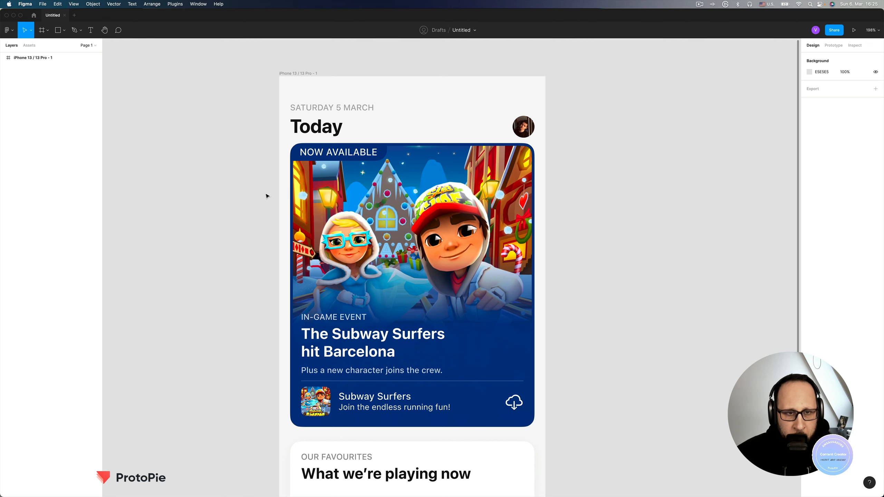
scroll(266, 196, down, 2)
scroll(266, 196, down, 2)
scroll(238, 227, down, 2)
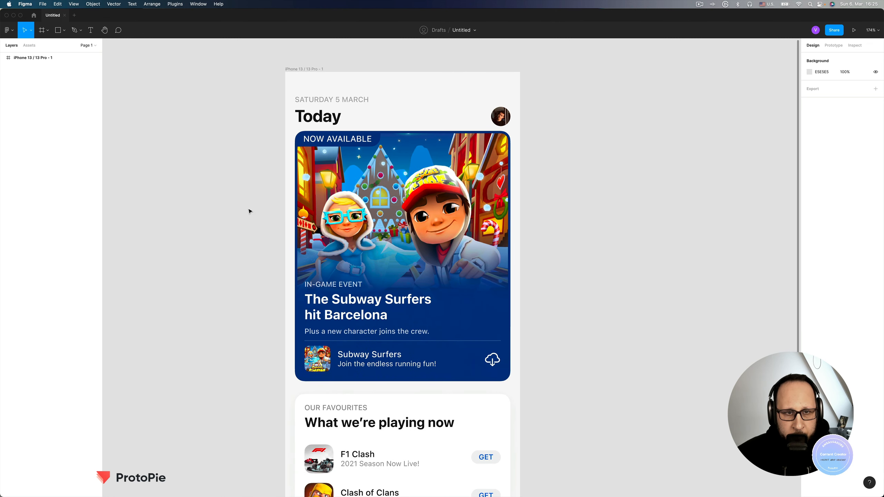
scroll(340, 111, down, 3)
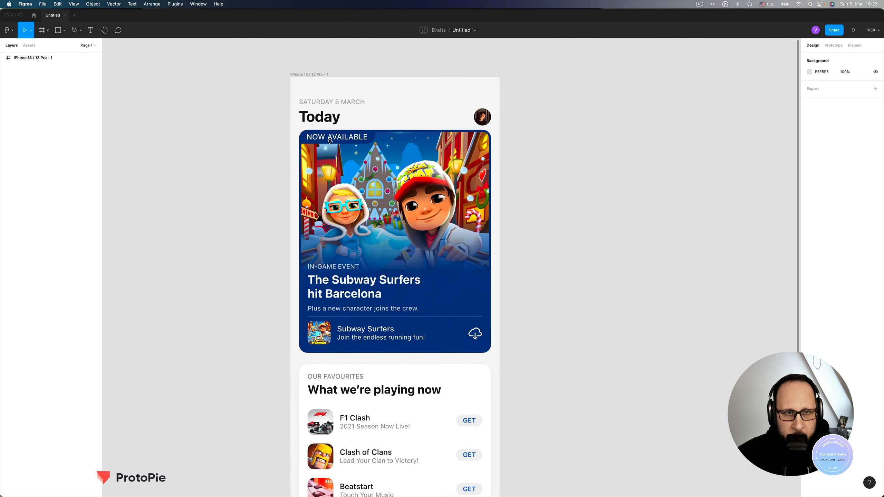
drag(268, 167, 270, 154)
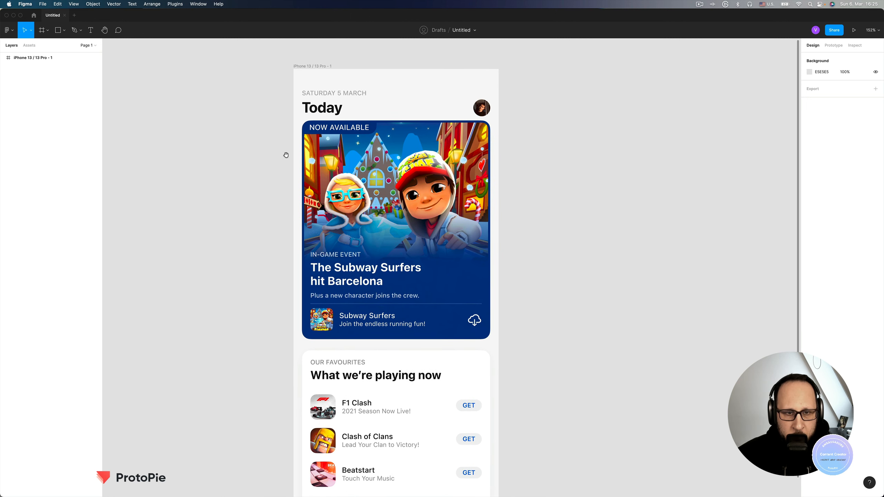
drag(274, 213, 281, 196)
scroll(282, 197, down, 2)
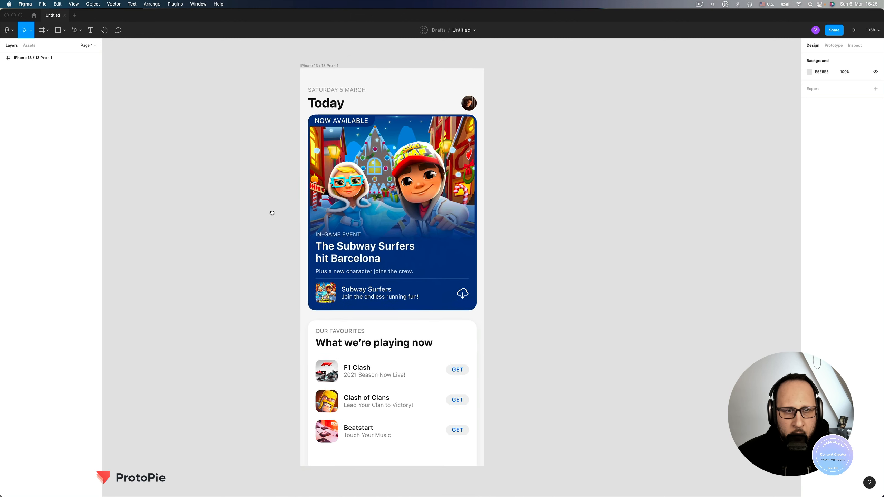
scroll(272, 211, left, 2)
Run the ProtoPie plugin and export the iPhone 13 / 13 Pro - 1 frame as one scene.
key(super+slash)
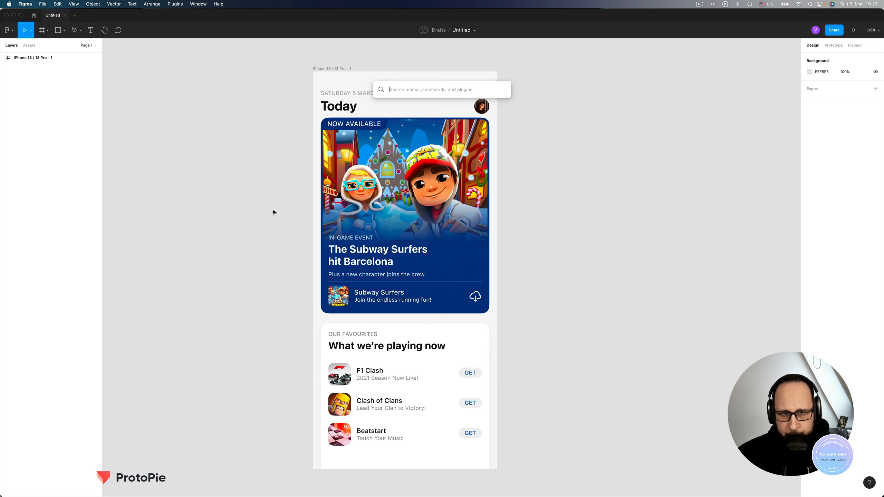
text(proto)
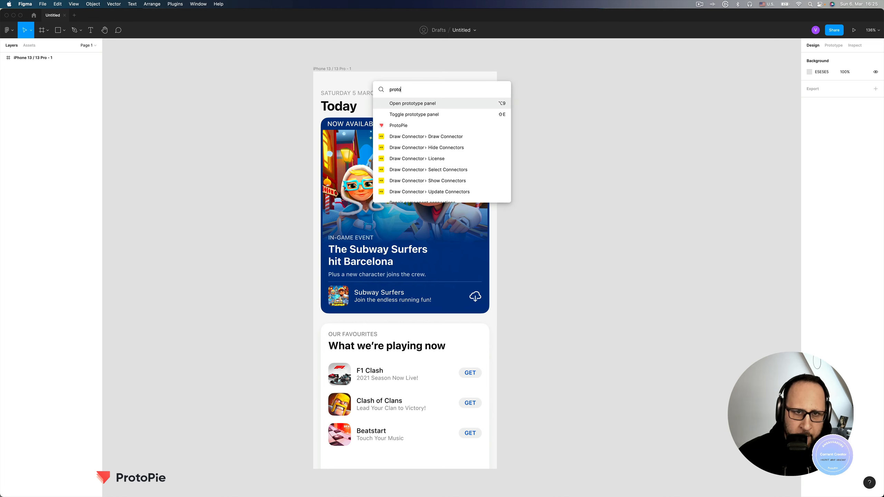
key(Down)
key(Down)
key(Return)
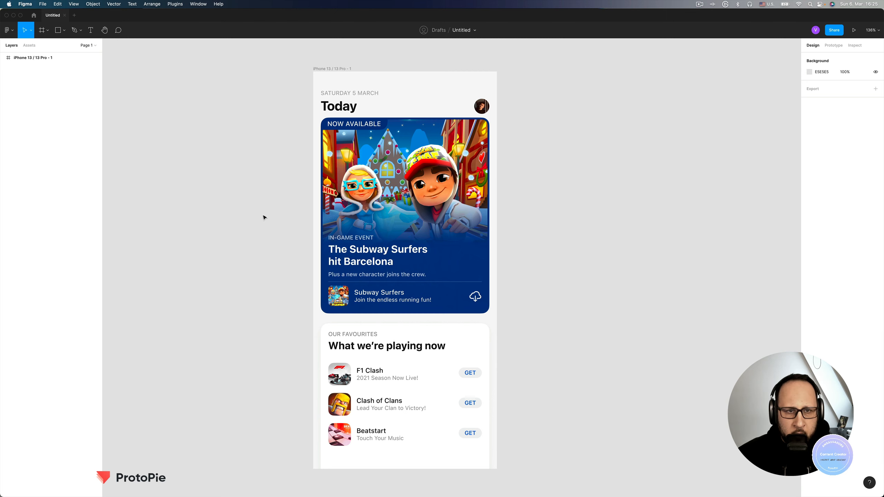
click(331, 69)
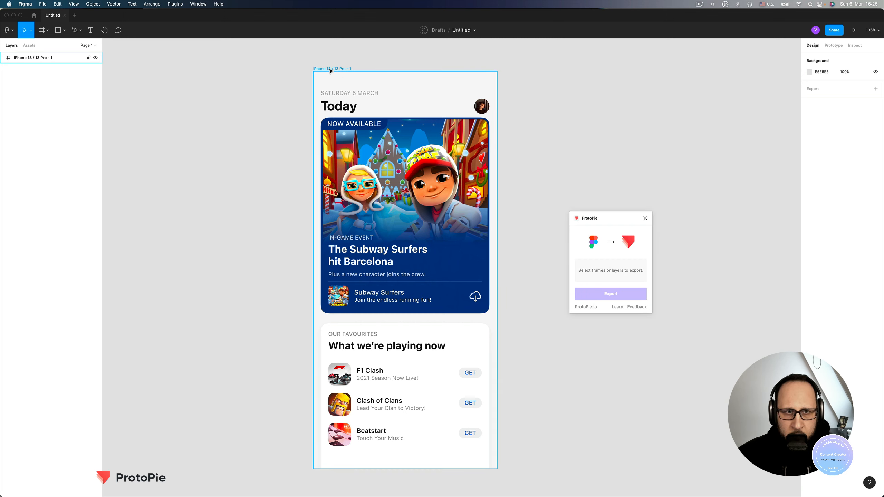
click(330, 71)
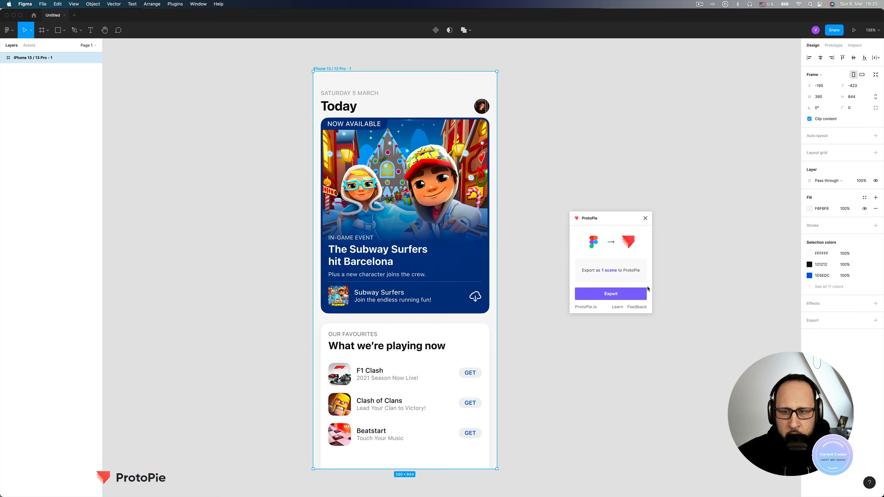
click(608, 297)
Switch to ProtoPie and compare the layouts and interactions of scene 1 and scene 2.
key(super+Tab)
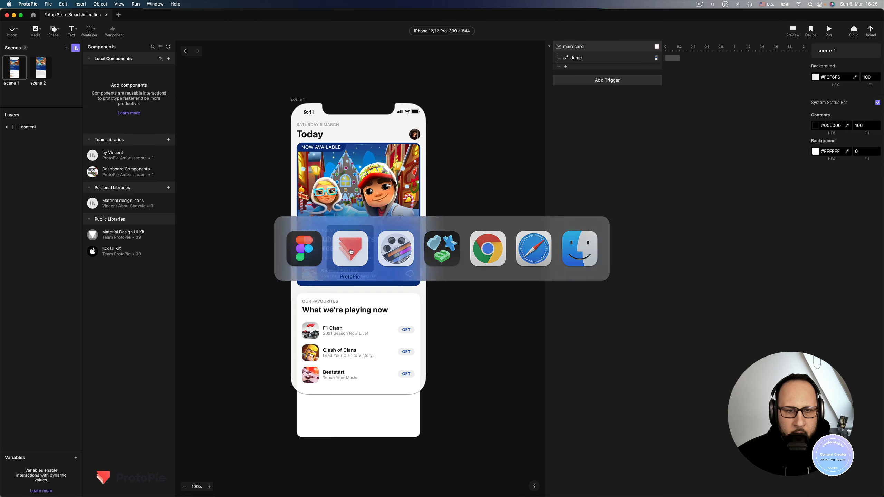
scroll(373, 235, up, 3)
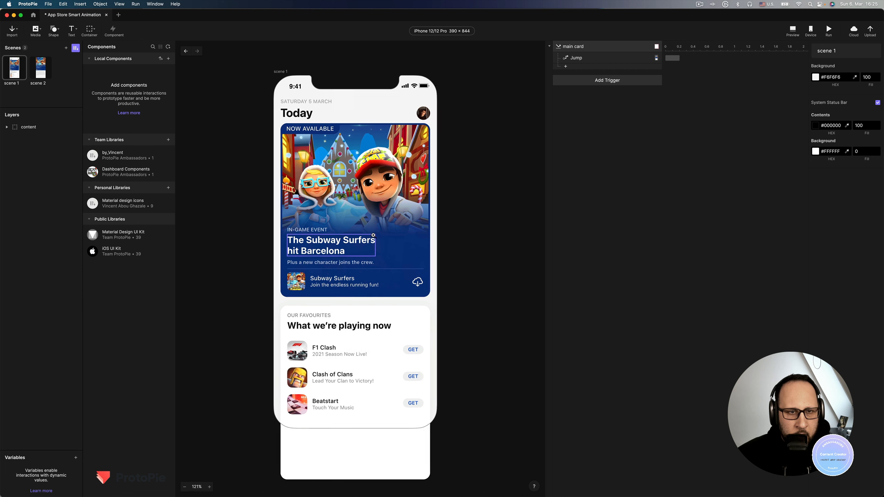
scroll(373, 236, up, 1)
scroll(466, 255, down, 1)
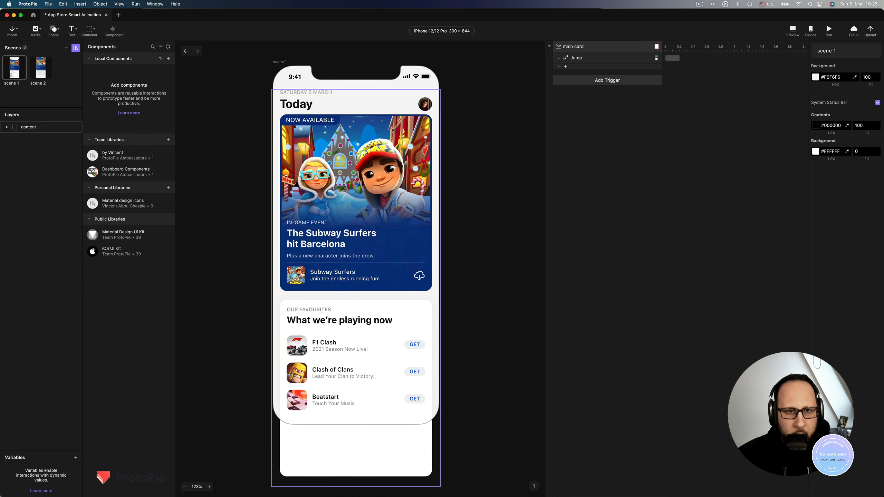
drag(477, 270, 480, 266)
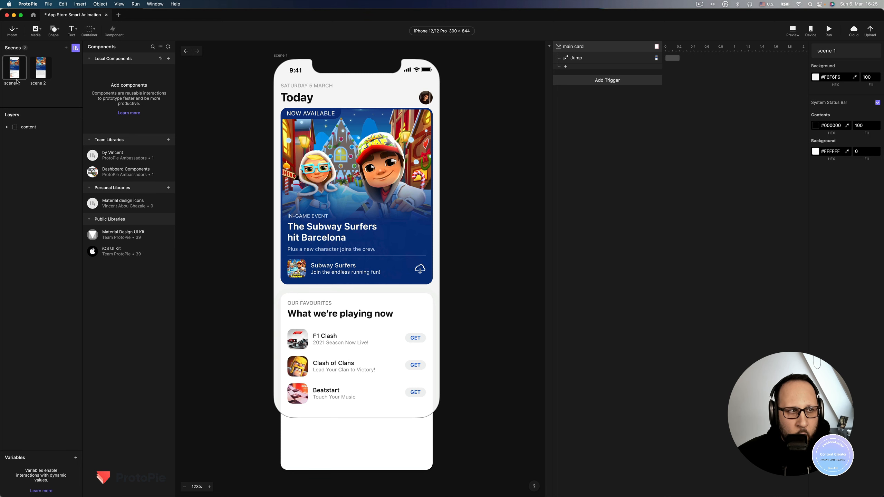
click(40, 74)
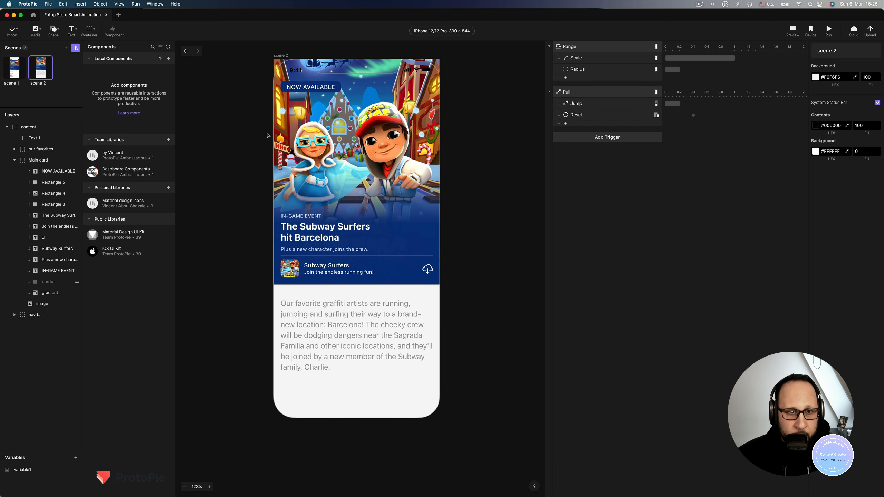
scroll(267, 136, up, 3)
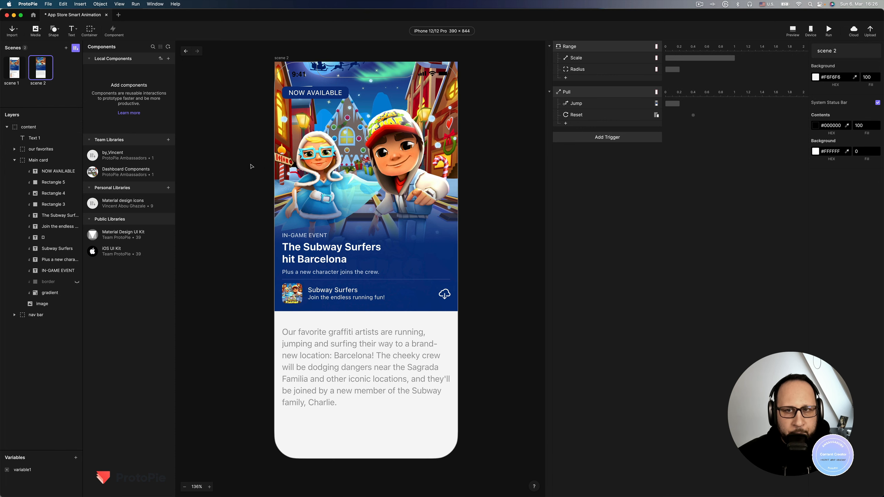
click(24, 77)
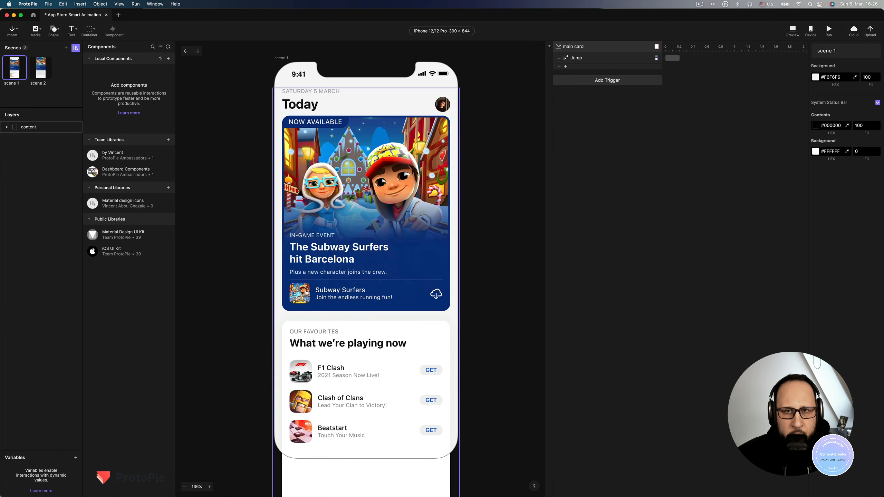
In scene 1, choose the Smart transition for the main card trigger's Jump response to scene 2.
click(583, 48)
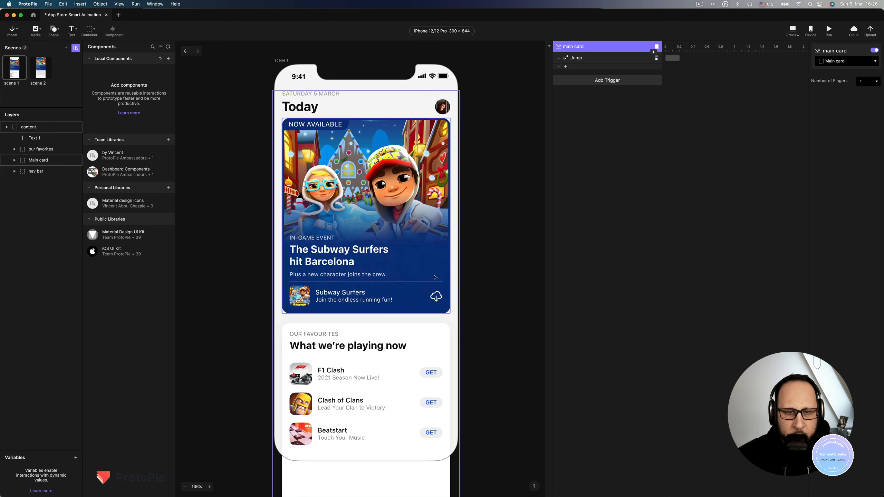
click(576, 61)
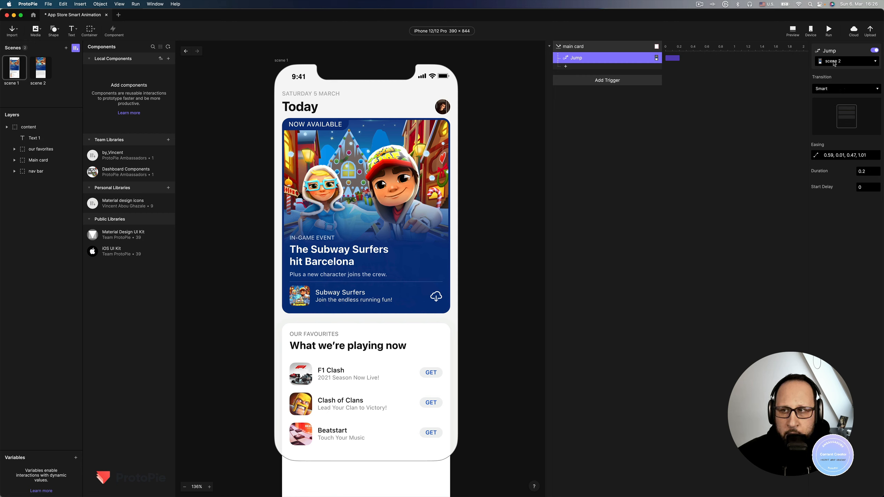
click(839, 88)
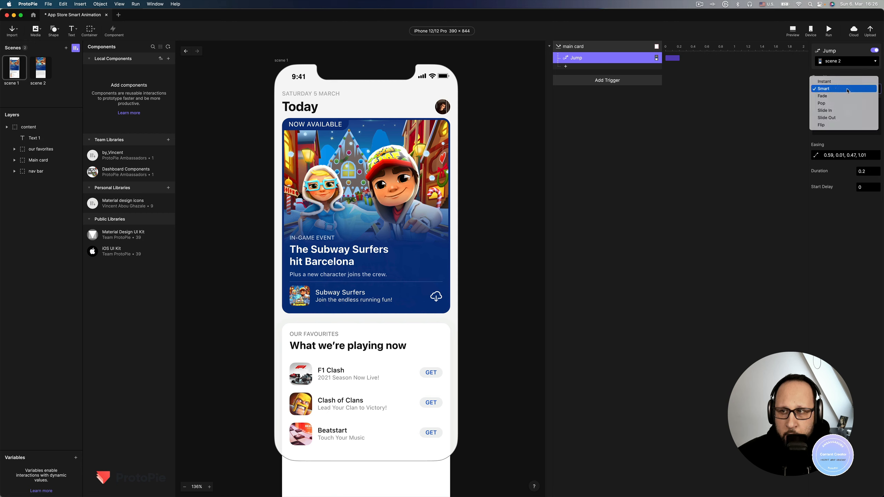
click(841, 90)
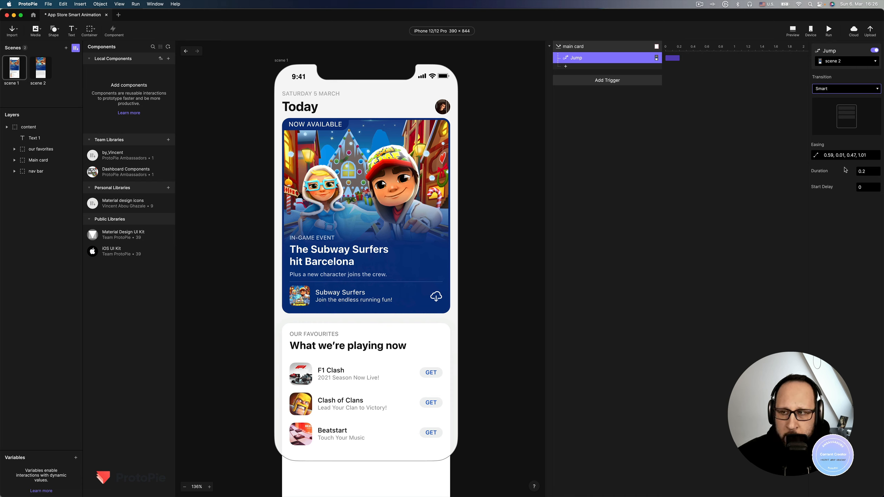
Adjust the Jump response's Cubic Bezier easing curve so that X2 is 0.45.
click(816, 156)
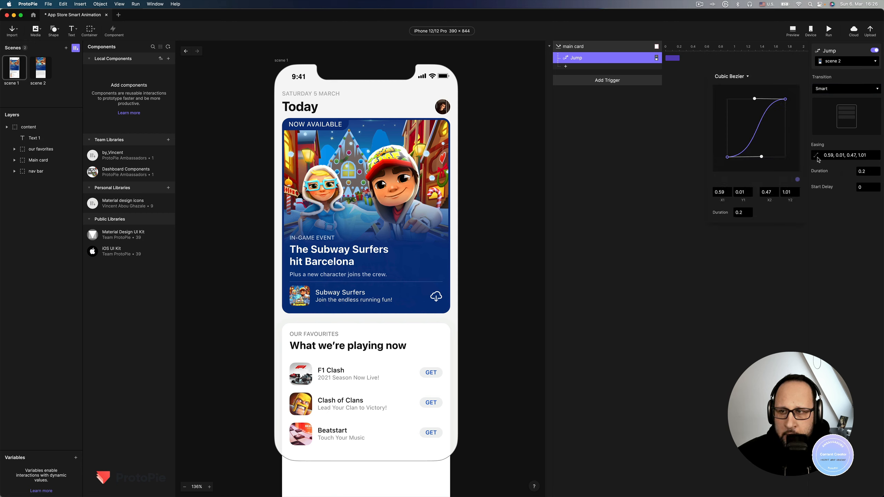
click(745, 77)
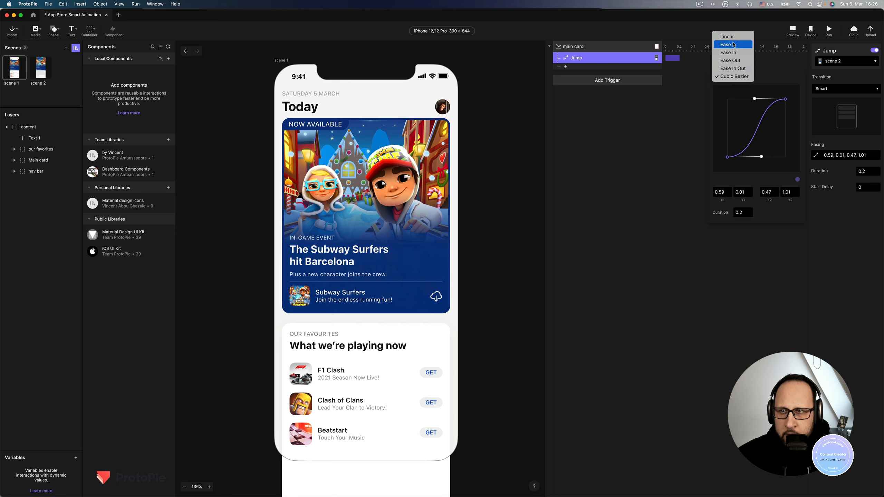
click(771, 77)
drag(755, 99, 754, 100)
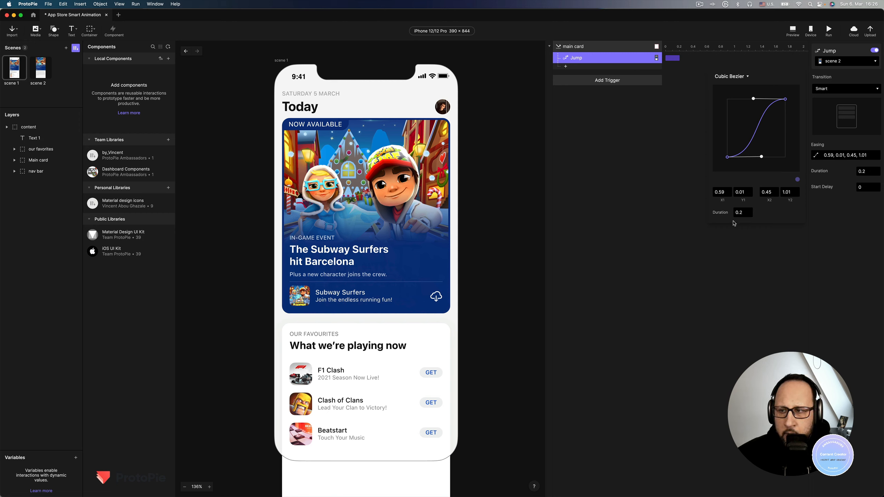
Check the duration in the Jump response's Cubic Bezier easing editor and close the editor.
click(743, 213)
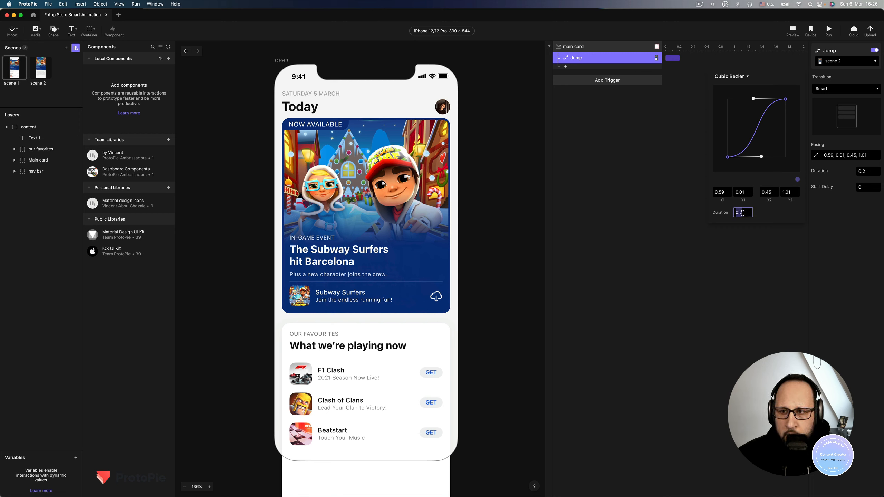
click(743, 213)
click(844, 212)
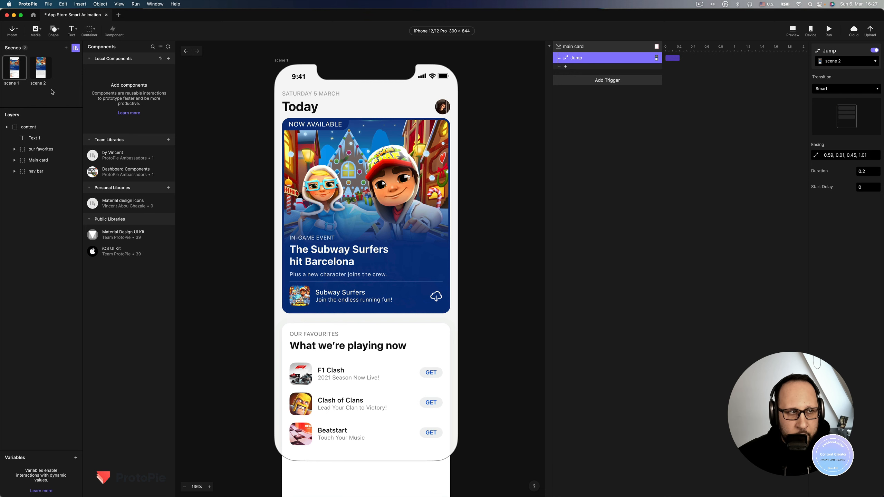
Open scene 2, preview it beside the canvas, and test pulling the card down and reopening it.
click(37, 75)
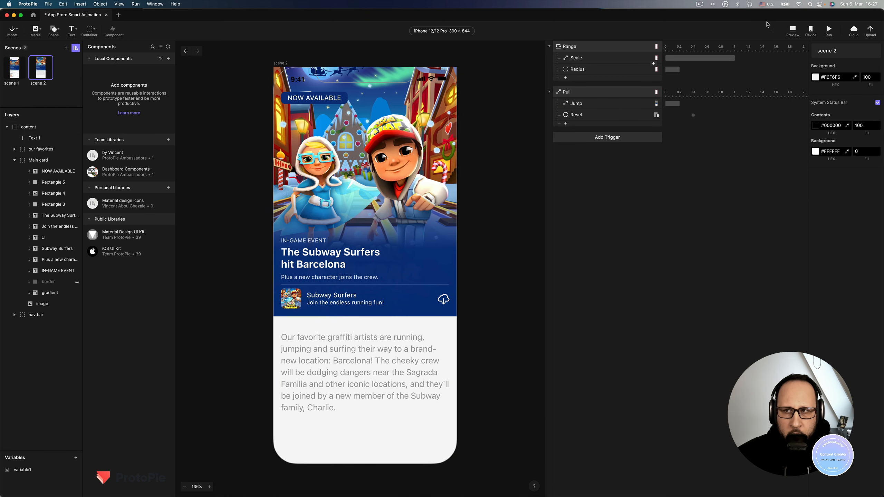
click(794, 31)
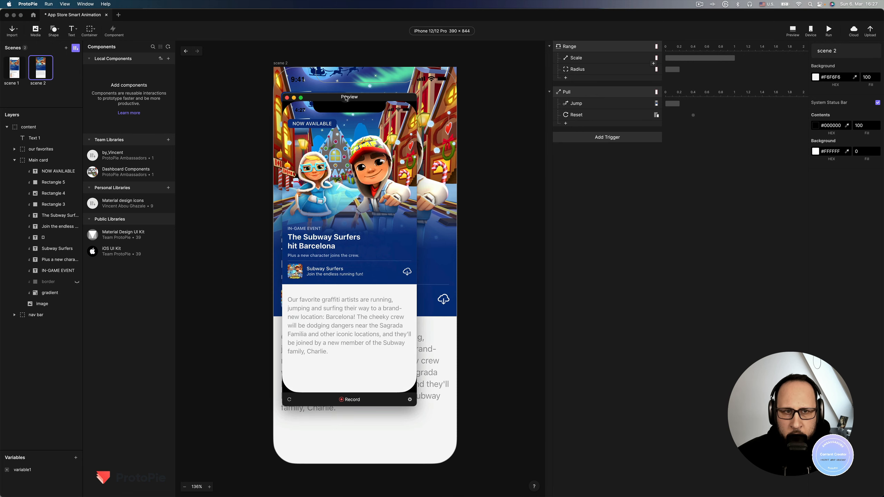
drag(348, 96, 571, 158)
drag(583, 239, 605, 300)
click(595, 260)
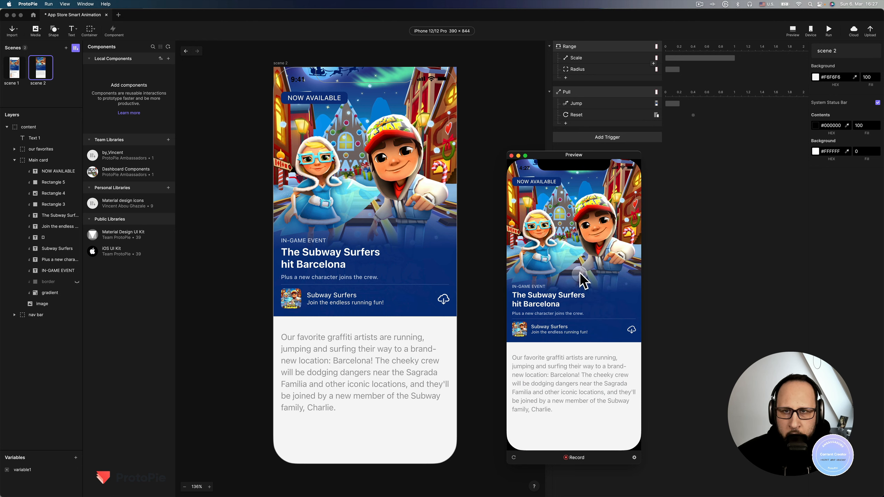
click(680, 209)
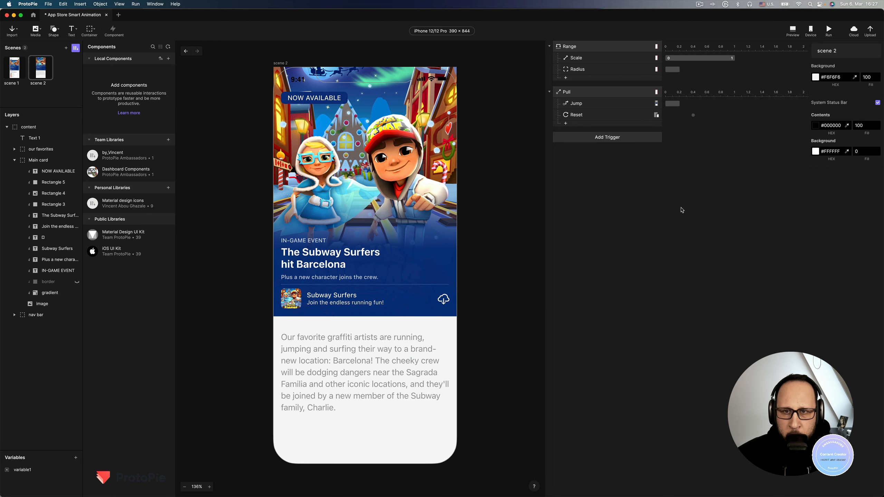
Move scene 2's Pull trigger above the Range trigger and check the Pull distance.
click(593, 94)
drag(592, 95, 586, 47)
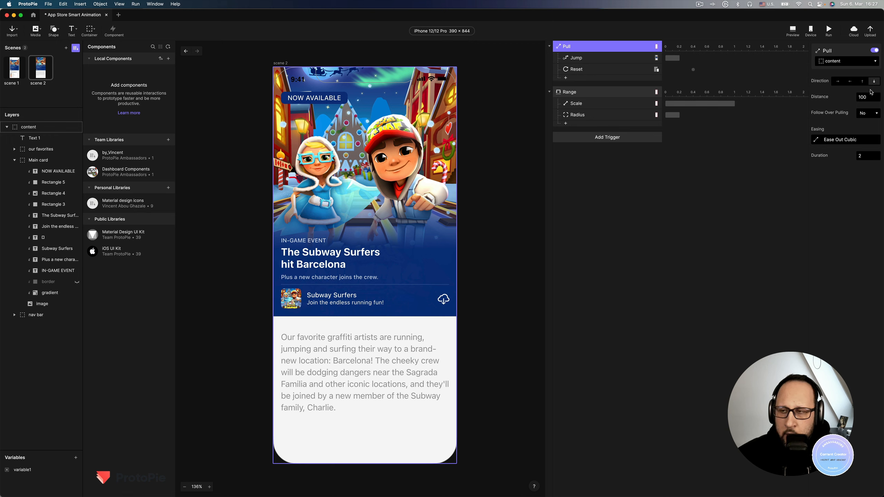
click(870, 97)
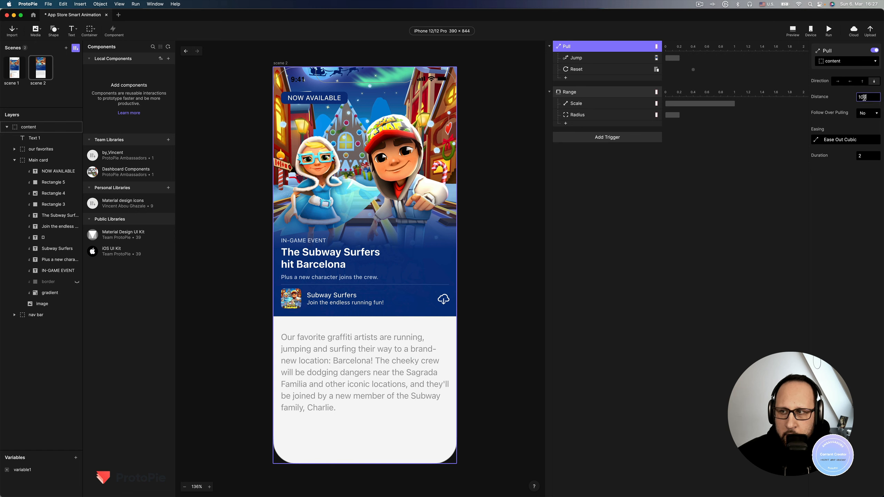
click(852, 102)
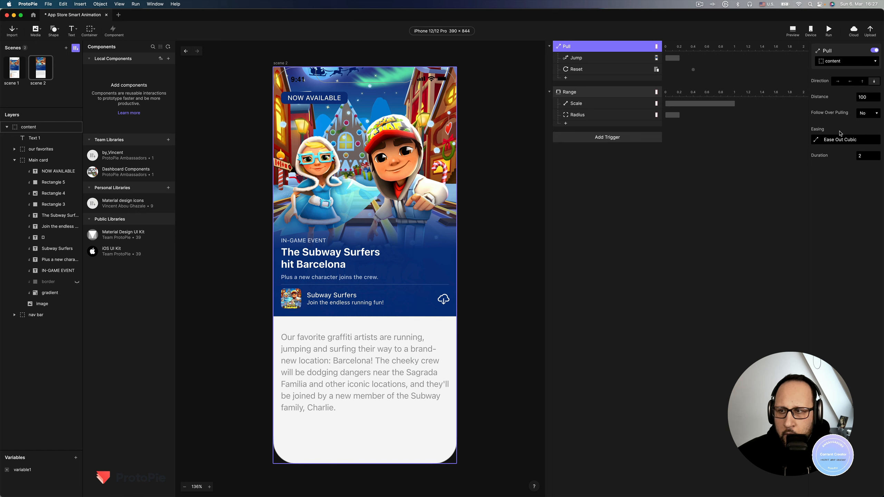
Preview scene 2 and pull the content down to test the jump back to scene 1.
click(793, 30)
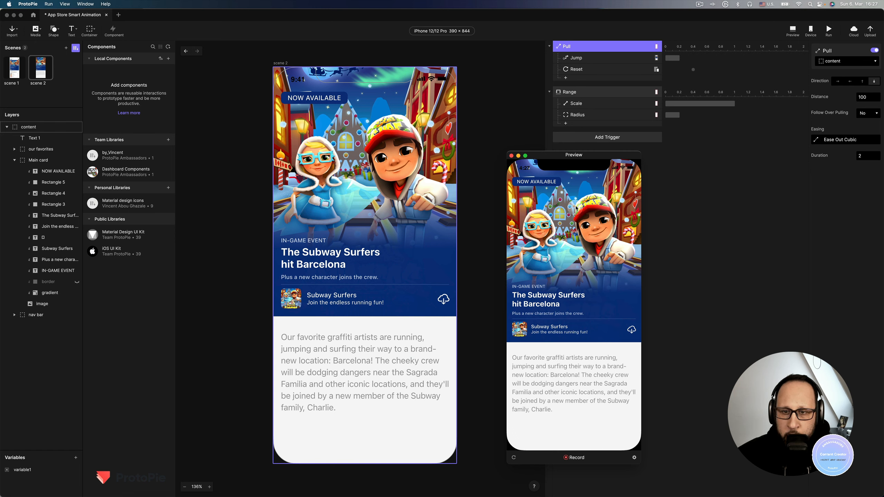
drag(574, 208, 560, 452)
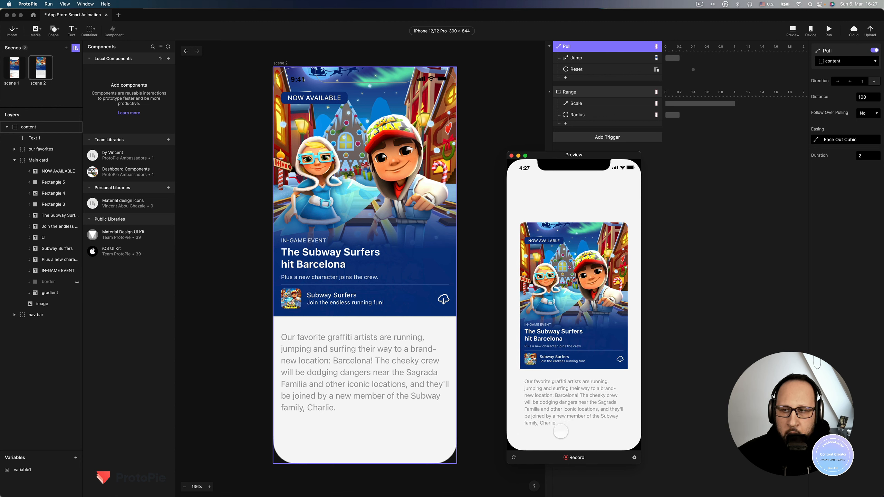
drag(561, 431, 561, 434)
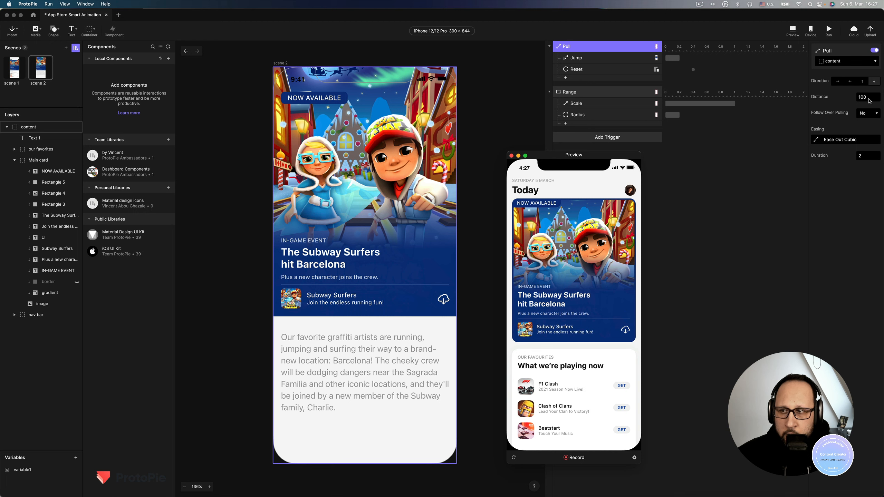
Examine the Pull trigger's Follow Over Pulling options and the settings of its Jump and Reset responses.
click(869, 101)
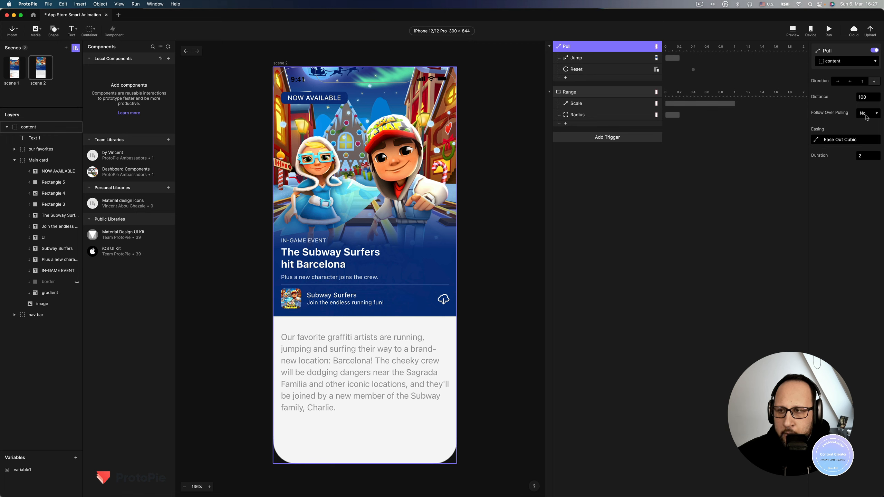
click(867, 115)
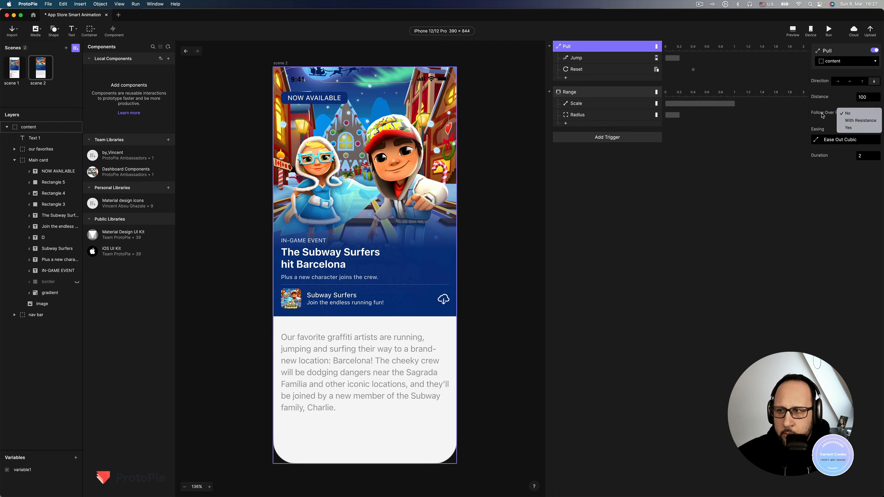
click(823, 116)
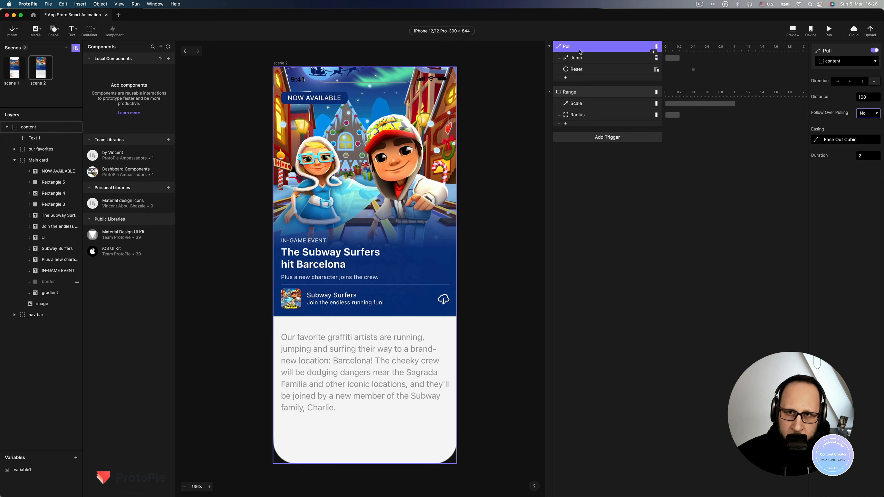
click(580, 59)
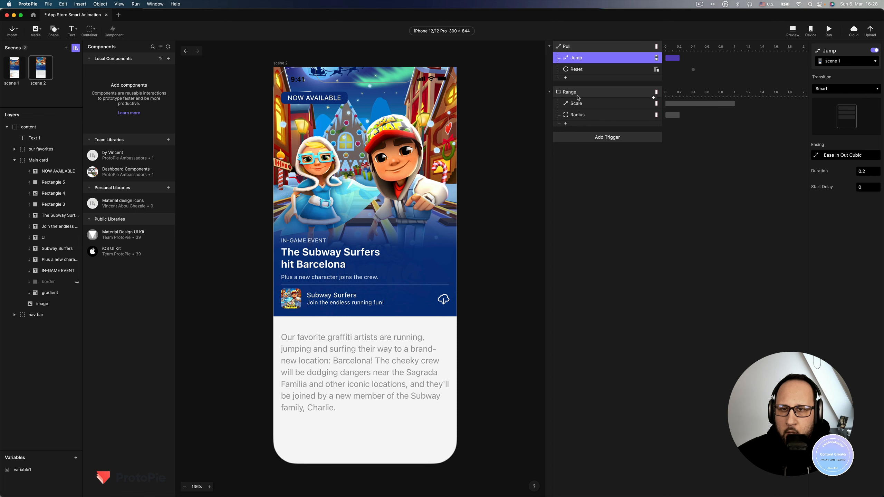
click(587, 72)
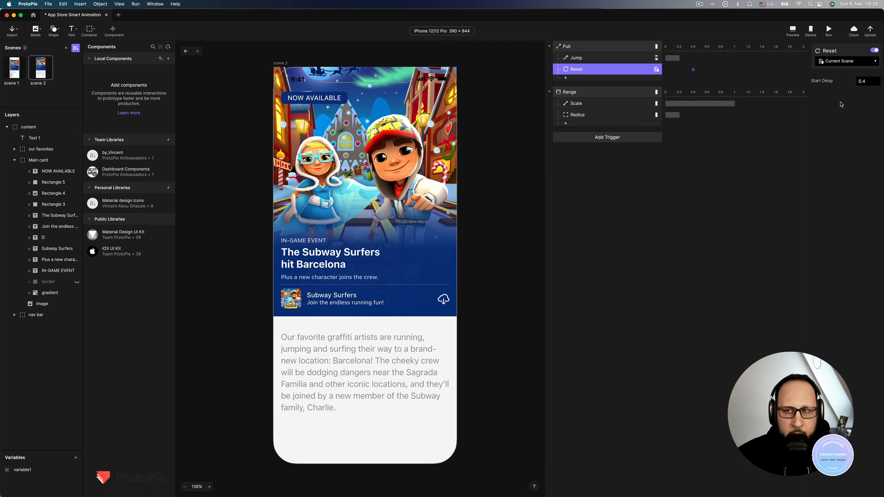
Test the card's pull-down and reopening in the preview with the Reset response disabled, and turn Reset back on.
click(875, 50)
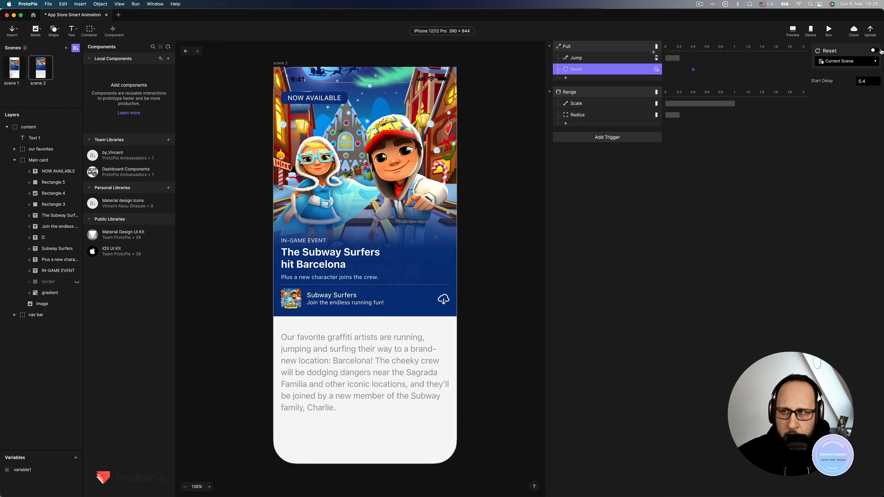
click(793, 31)
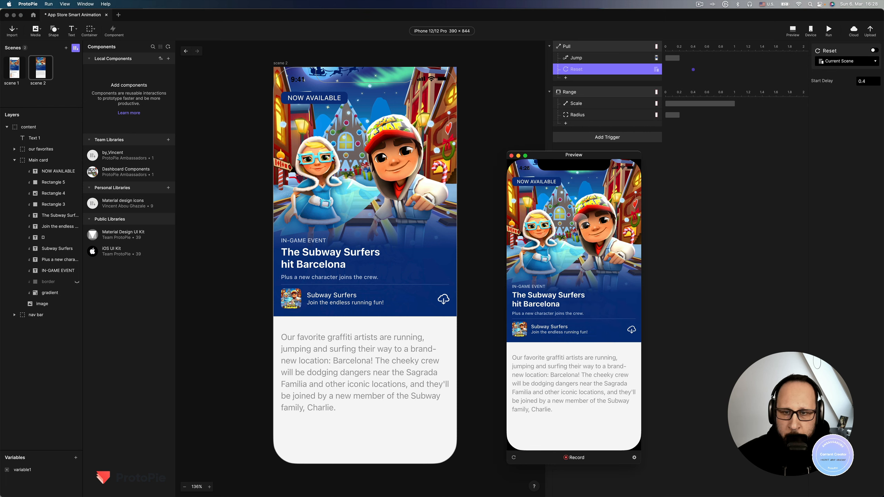
drag(581, 215, 571, 282)
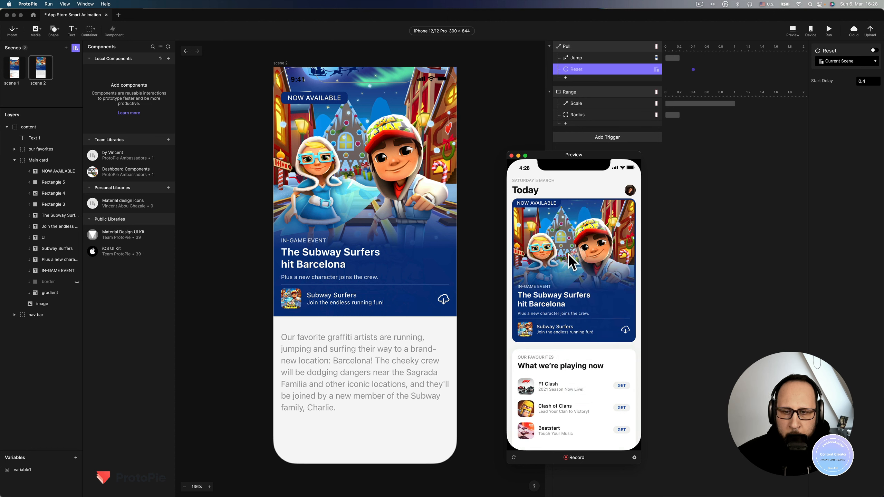
click(587, 269)
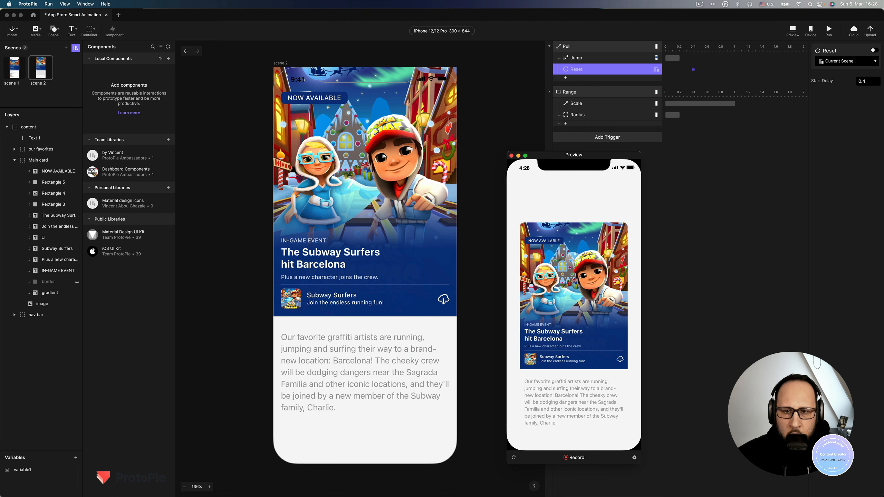
click(511, 155)
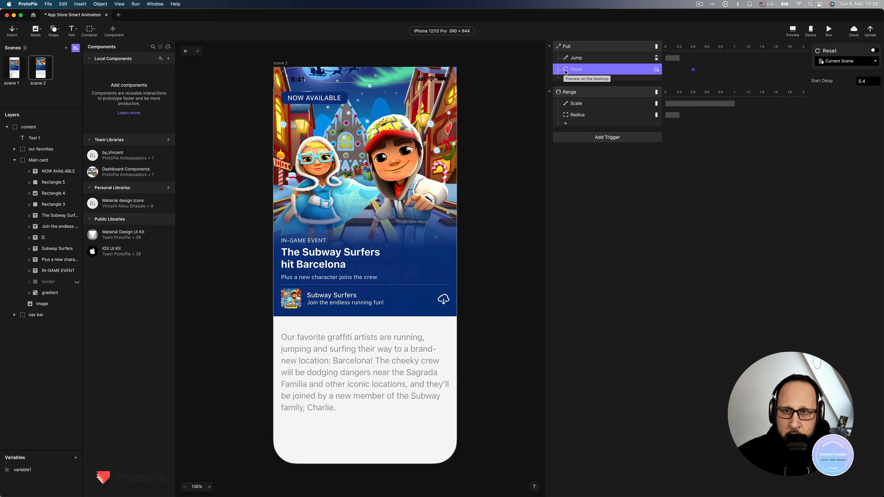
click(875, 50)
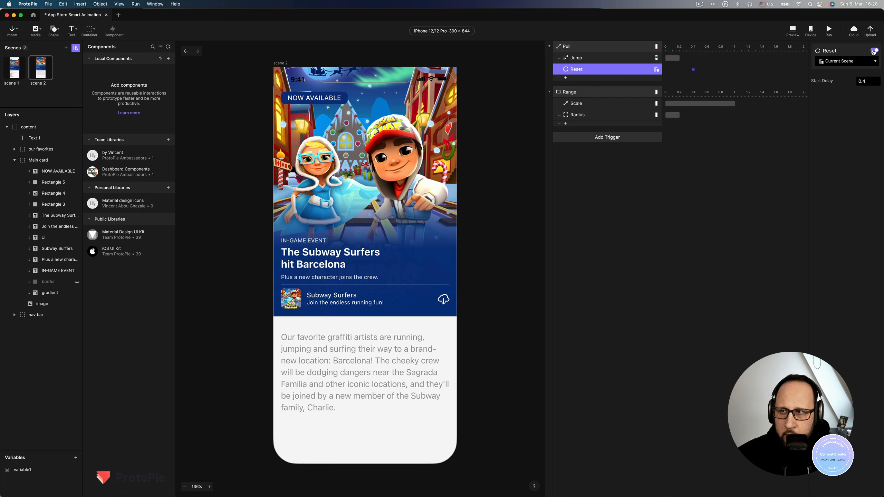
Examine the Reset response's start delay, the Range trigger's Y limits and the Scale response's scale factors.
click(870, 81)
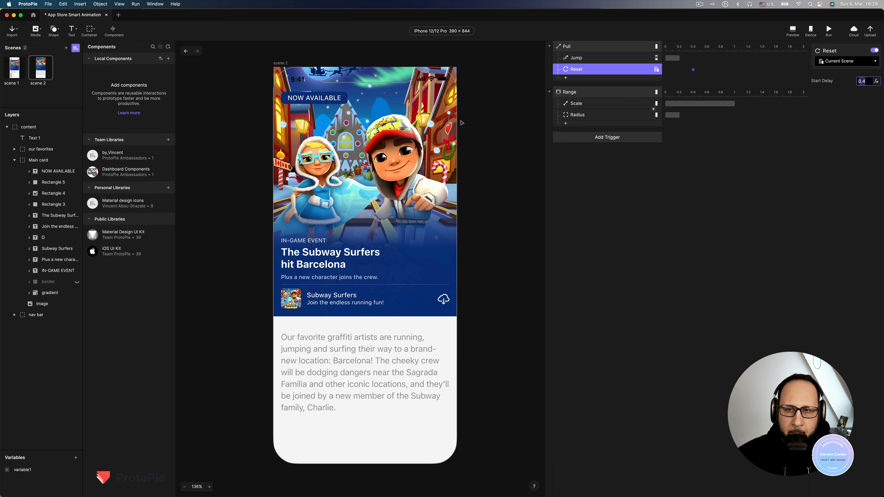
click(596, 95)
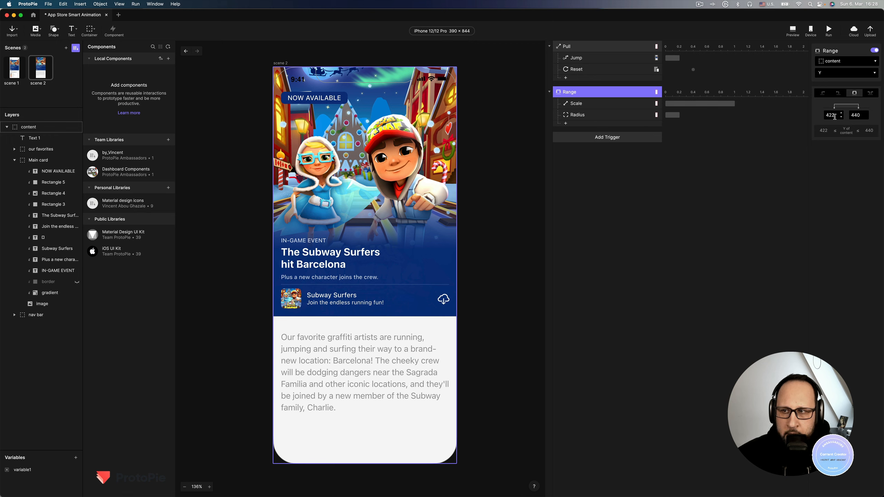
double_click(835, 117)
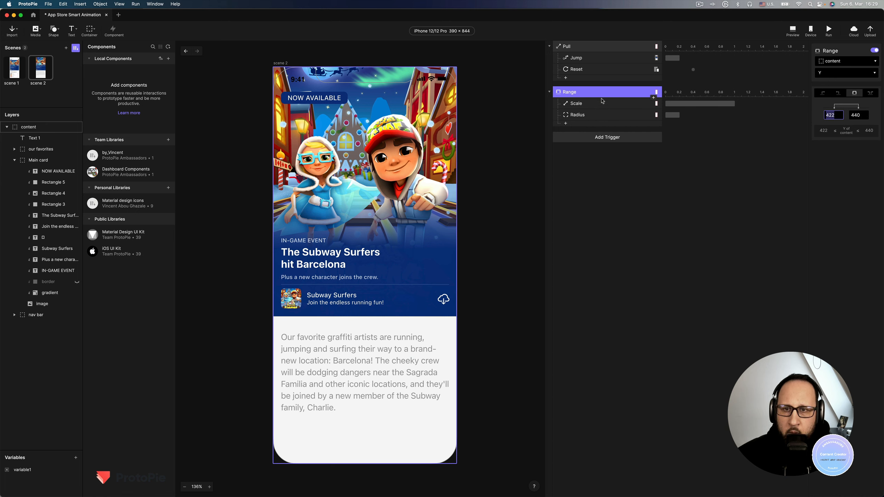
click(598, 105)
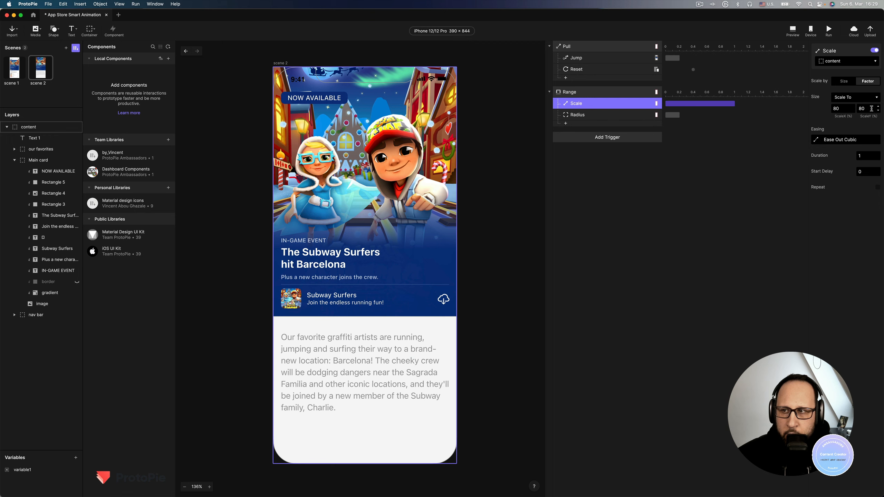
click(863, 108)
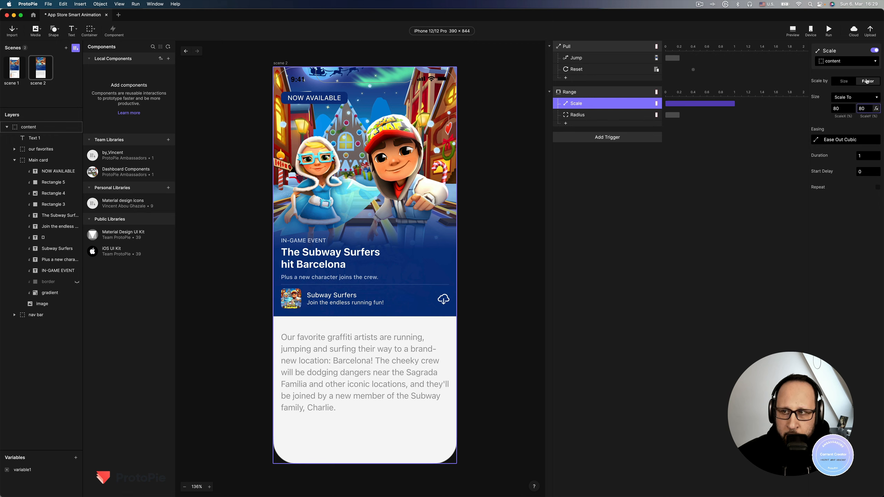
Preview scene 2 and slowly pull the card down to test the scaling and the return to scene 1.
click(794, 32)
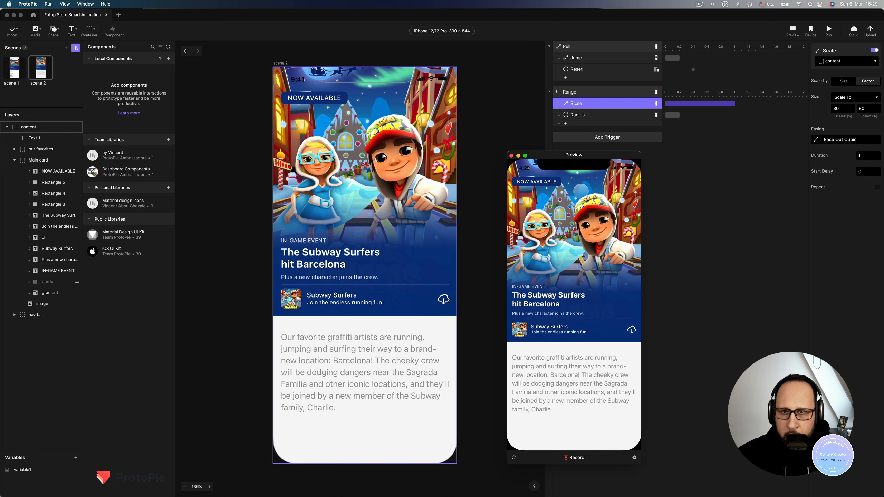
drag(581, 190, 580, 199)
drag(580, 199, 573, 238)
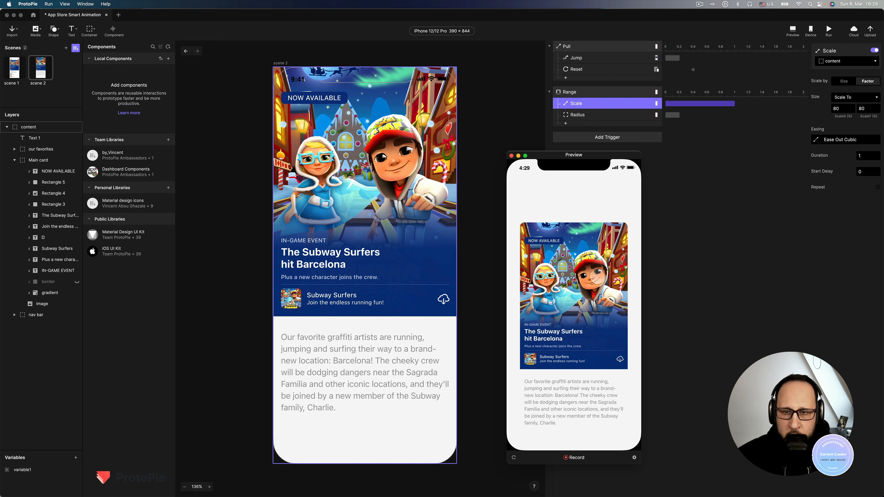
drag(595, 279, 597, 281)
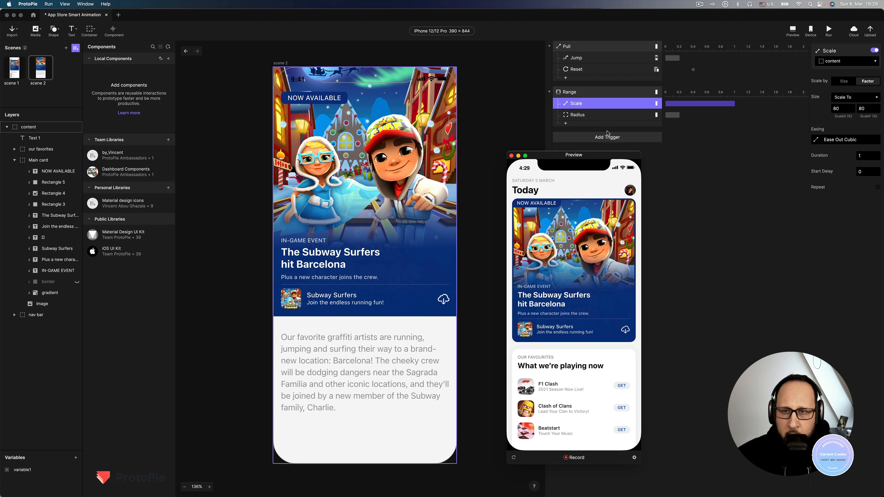
Inspect the Range trigger's Radius response, test the corner rounding by pulling the card in the preview, and close the preview.
click(602, 115)
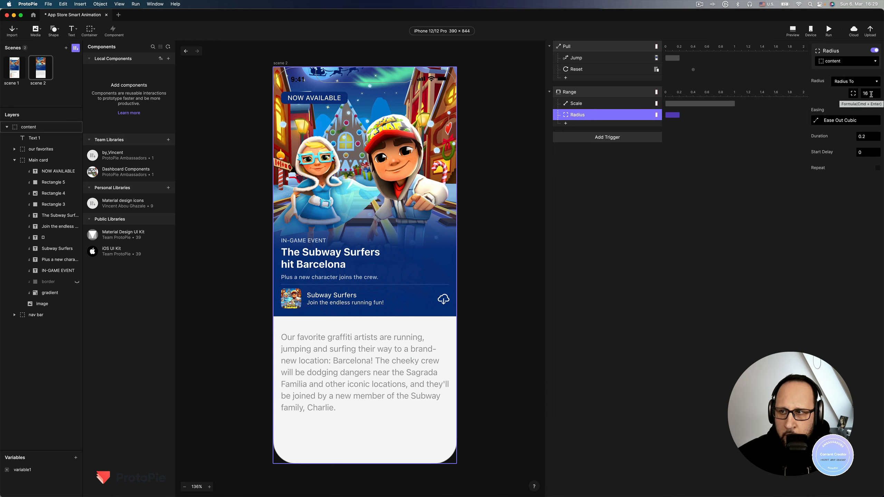
click(793, 30)
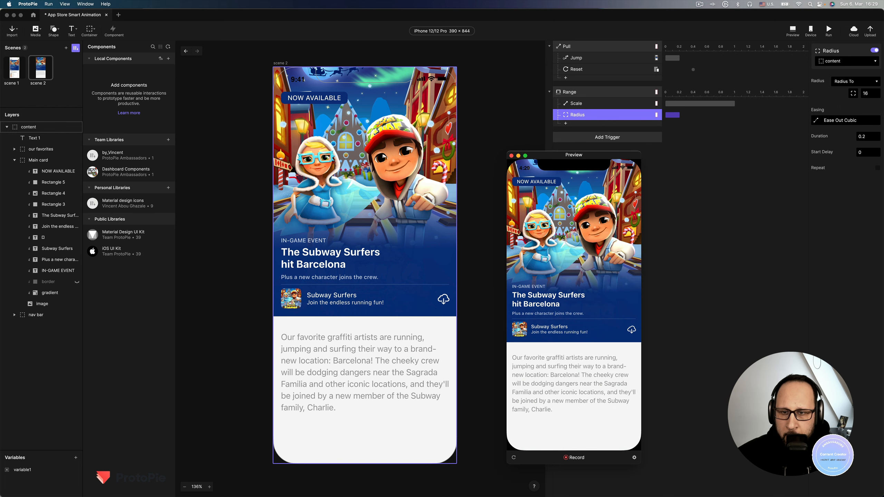
drag(580, 219, 619, 239)
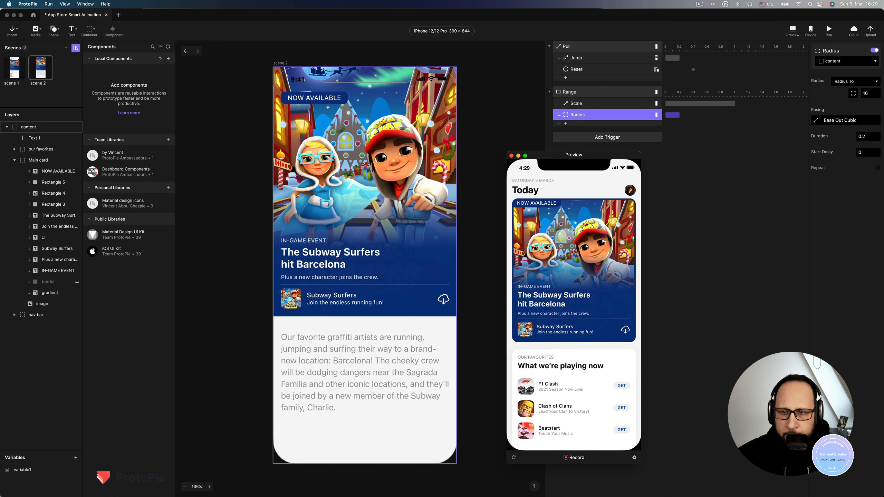
click(512, 156)
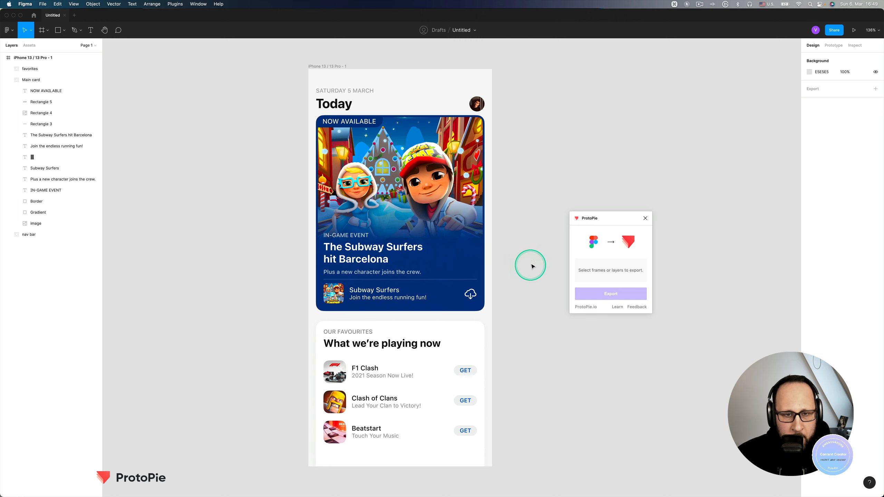
Collapse the layer tree and inspect the nav bar, Main card and favorites groups, toggling the favorites group's visibility off and on.
scroll(422, 257, up, 2)
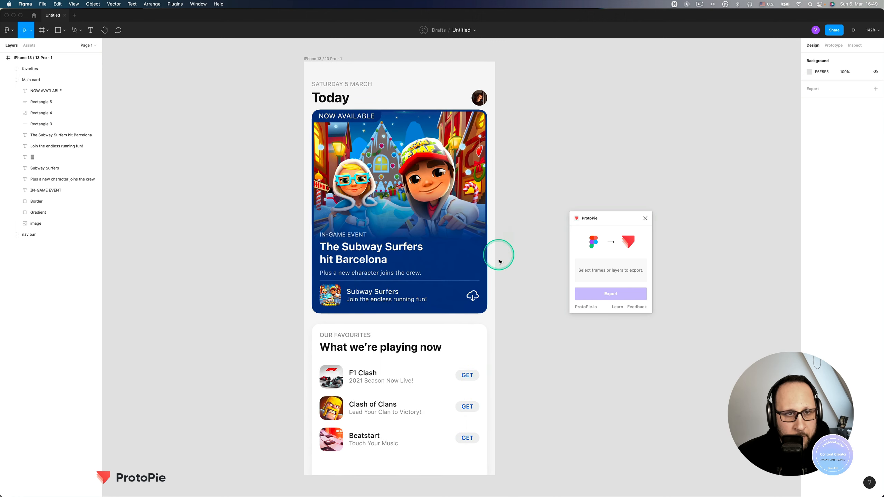
click(10, 82)
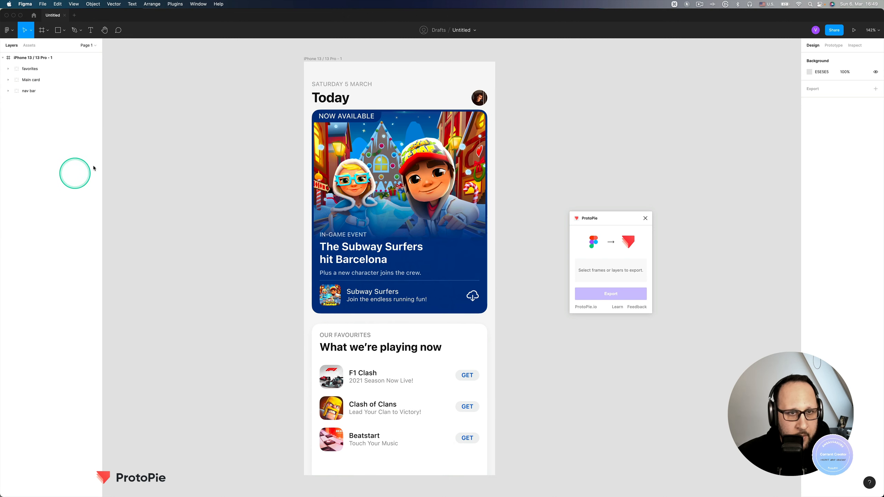
click(49, 91)
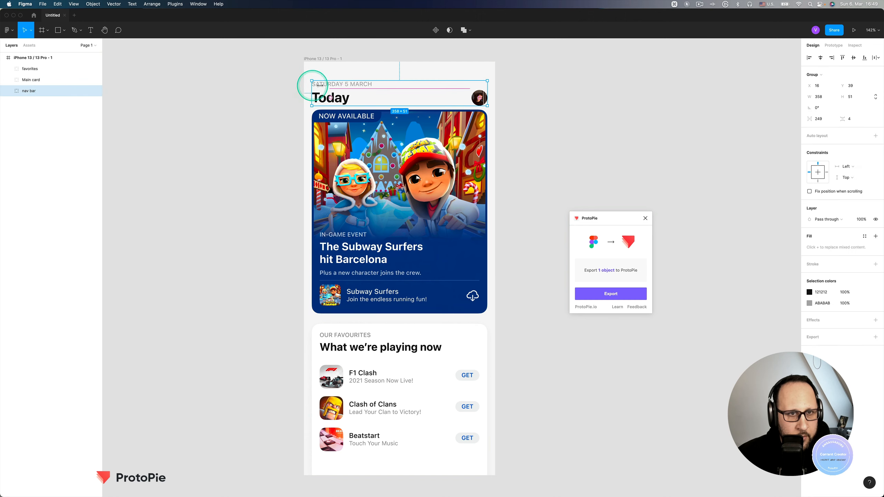
click(23, 80)
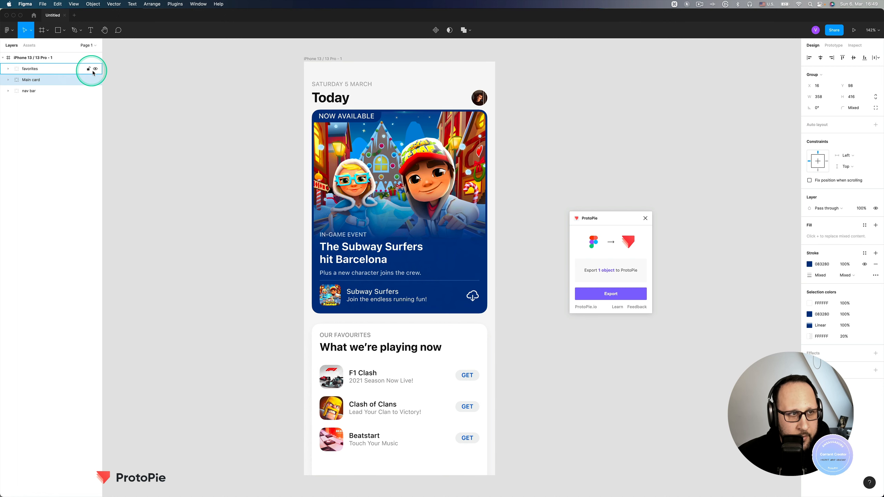
click(96, 69)
click(95, 69)
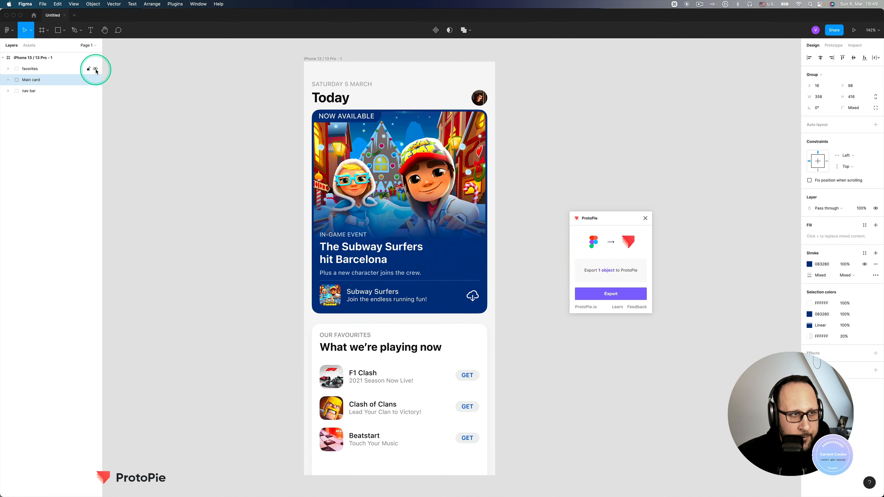
Expand the Main card group and examine its Image layer by toggling the visibility and checking the image fill.
click(9, 81)
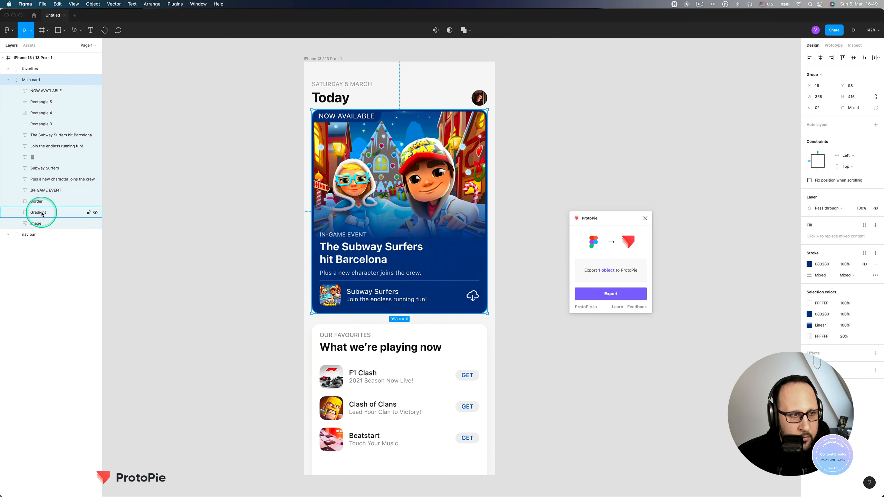
click(47, 224)
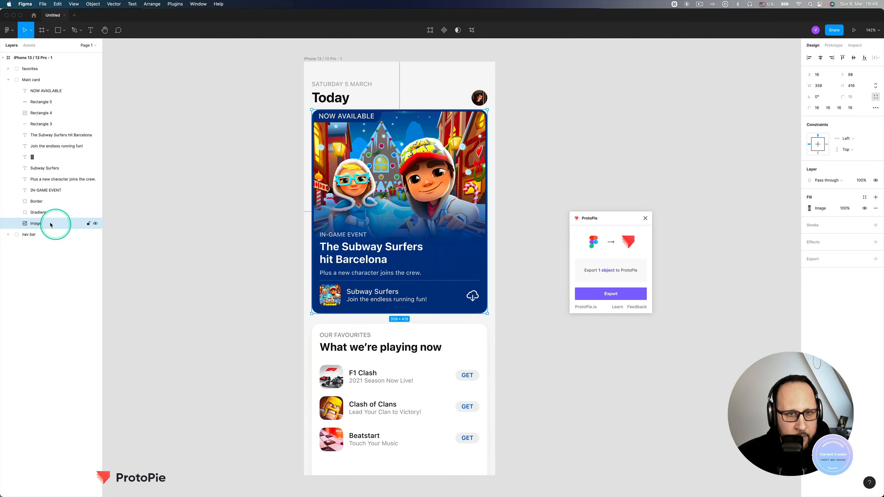
click(95, 223)
click(95, 224)
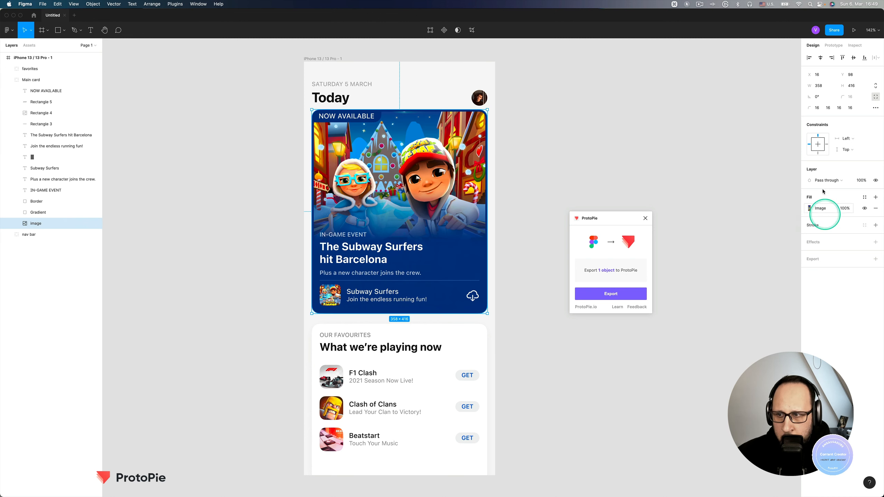
click(810, 209)
click(812, 210)
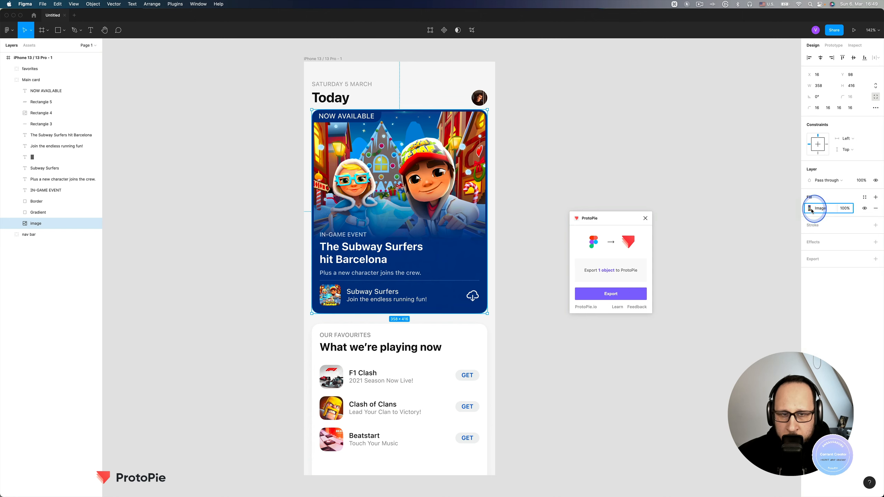
Examine the Main card's Gradient and Border layers by hiding and showing each one.
click(73, 212)
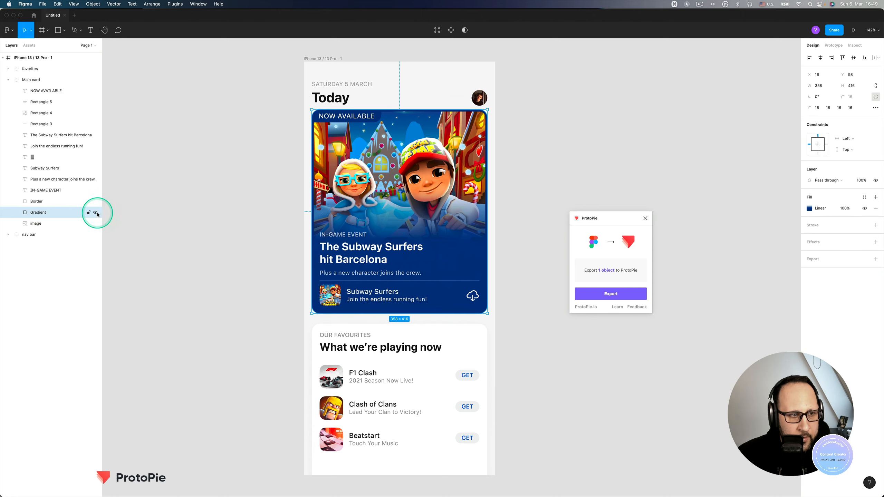
click(95, 213)
click(95, 213)
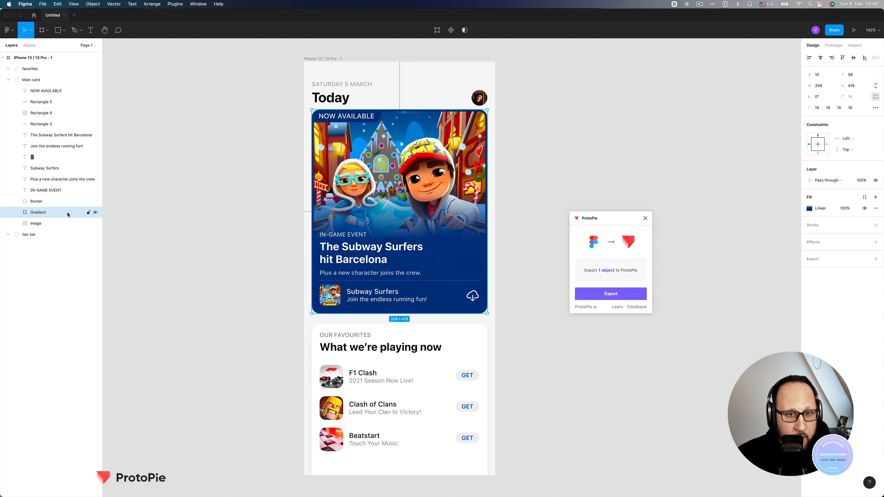
click(85, 203)
click(95, 202)
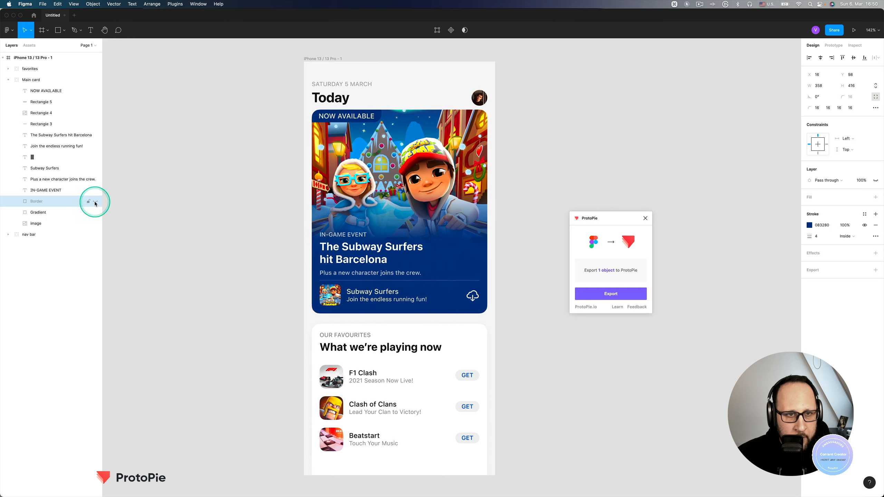
click(95, 202)
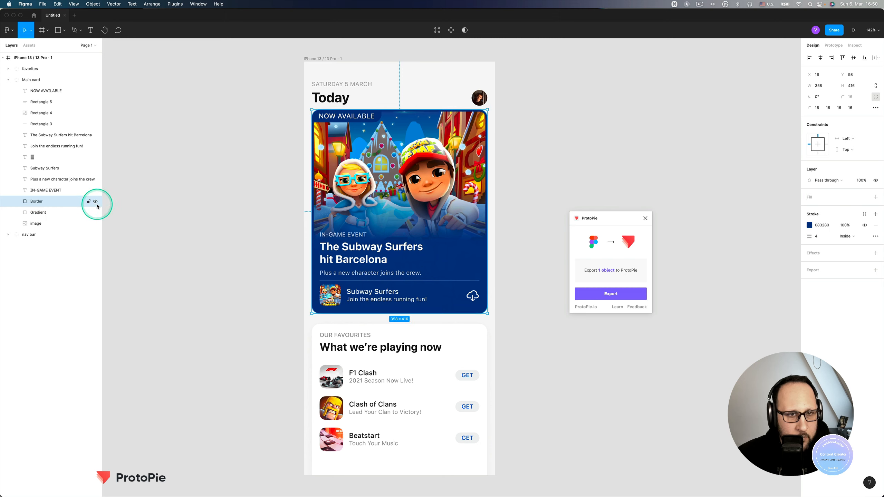
Inspect the card's IN-GAME EVENT text and the cloud download icon, and clear the selection.
click(70, 190)
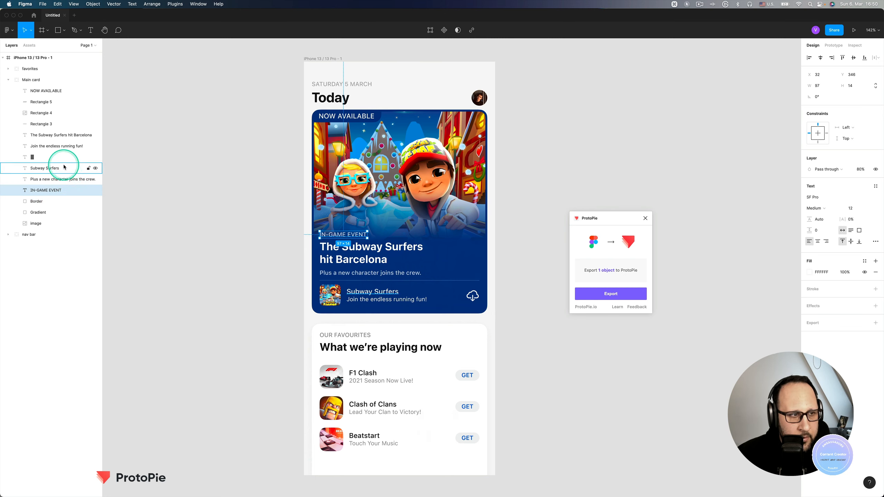
click(473, 297)
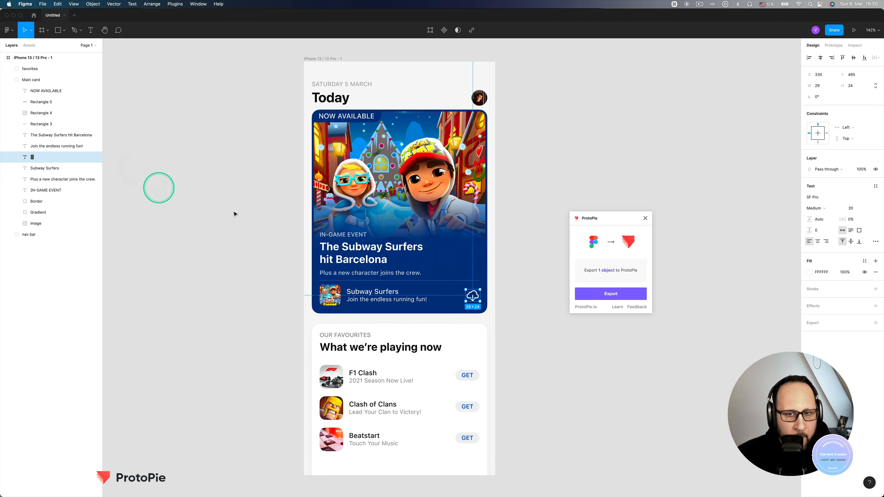
click(260, 264)
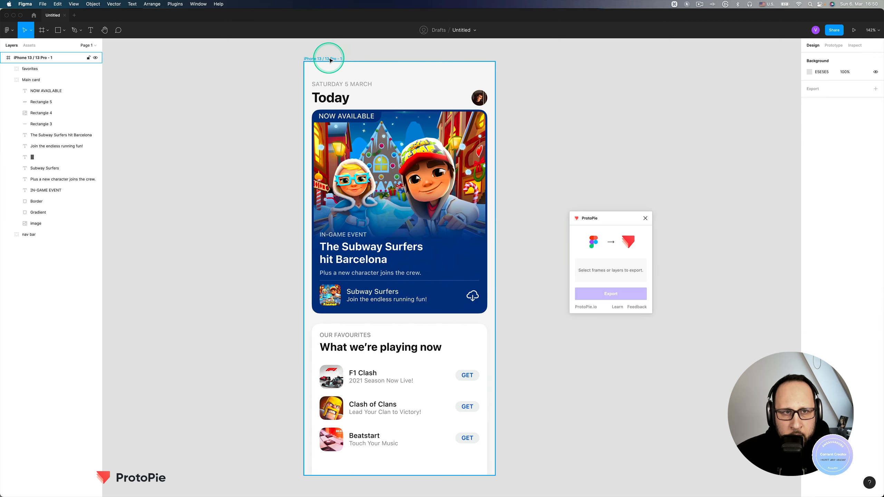
Select the iPhone 13 / 13 Pro - 1 frame and check its device size preset.
click(316, 60)
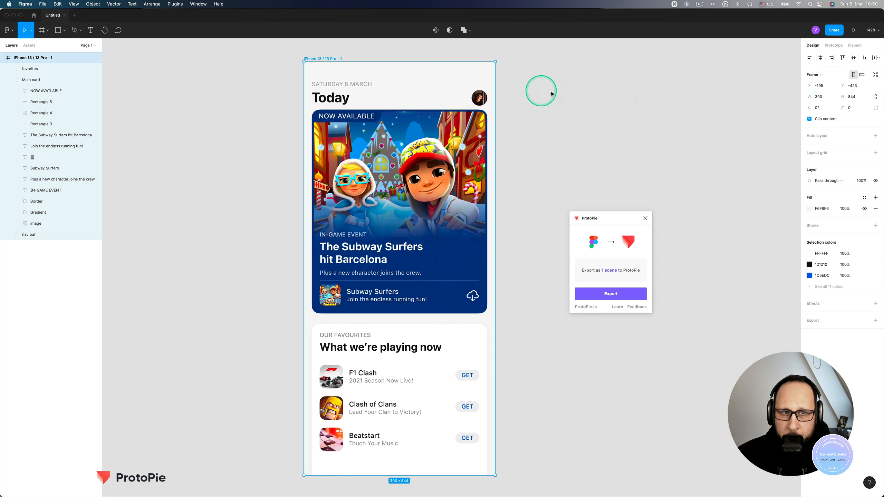
click(843, 74)
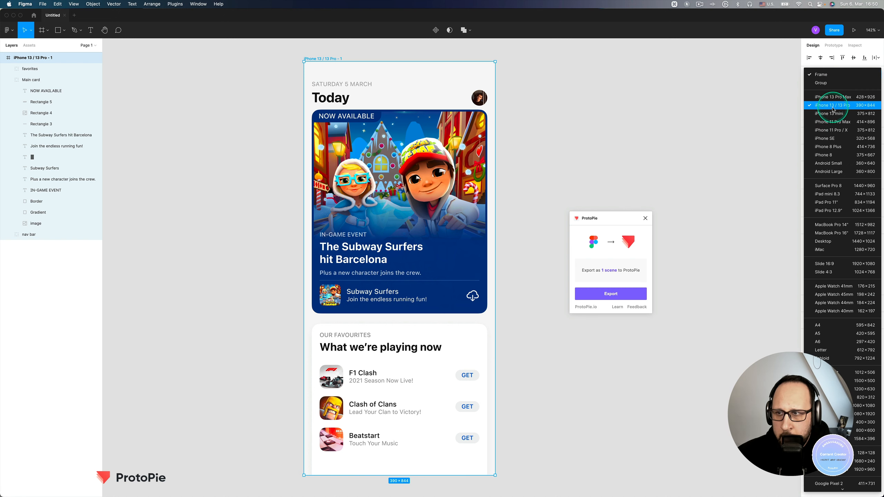
click(820, 68)
Switch to ProtoPie and confirm iPhone 12/12 Pro, 390 × 844, as the prototype's device.
key(super+Tab)
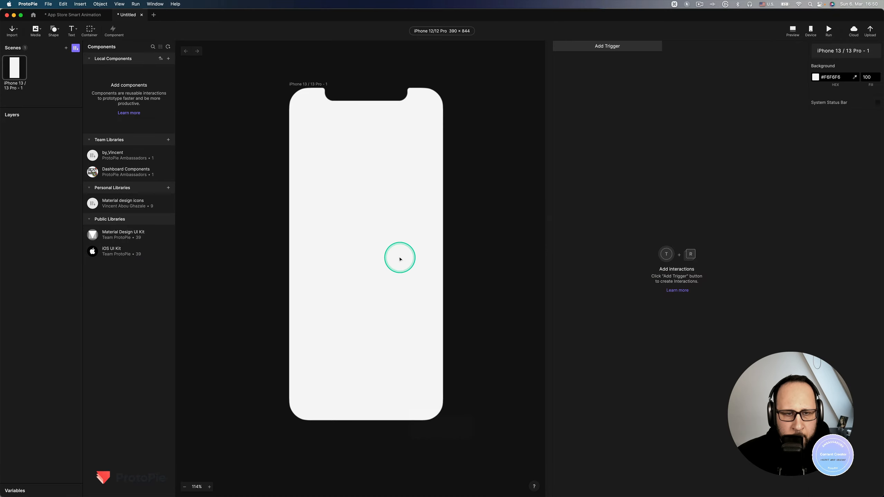
click(432, 31)
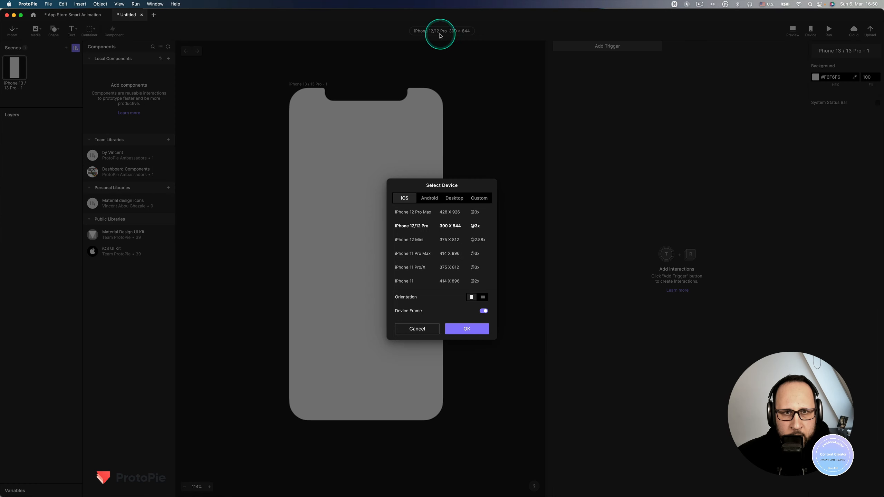
click(465, 332)
Switch back to Figma and export the iPhone 13 / 13 Pro - 1 frame to ProtoPie as one scene.
key(super+Tab)
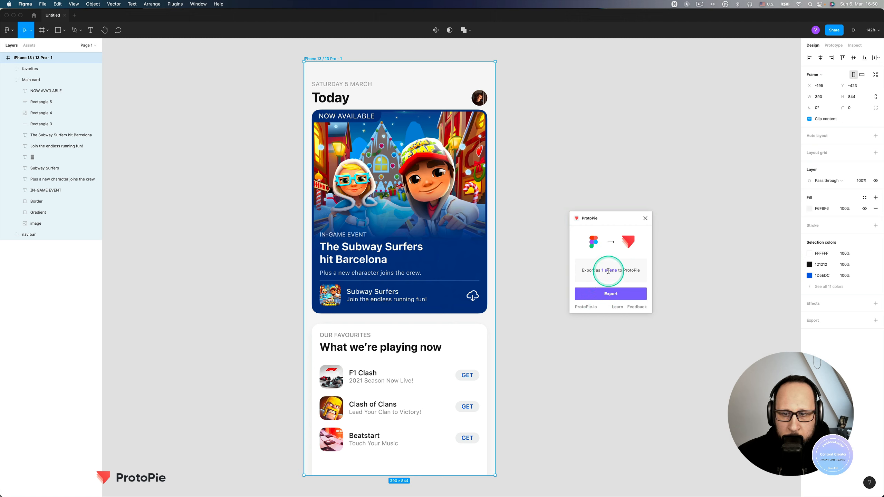
click(608, 294)
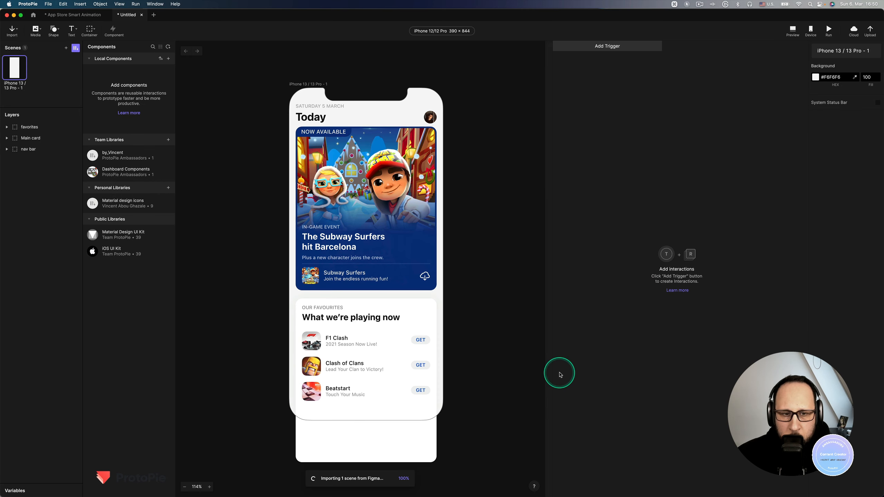
key(space)
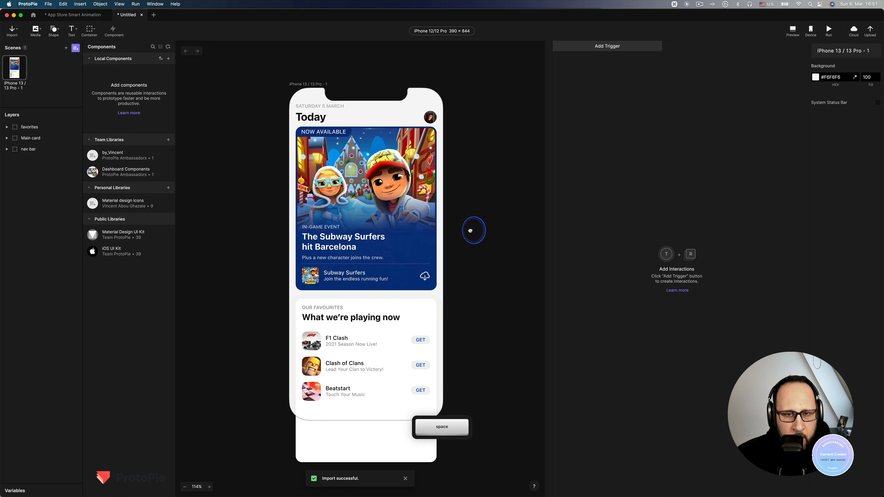
mouse_move(471, 253)
mouse_down()
mouse_move(467, 230)
mouse_move(482, 241)
mouse_up()
scroll(398, 223, up, 2)
key(space)
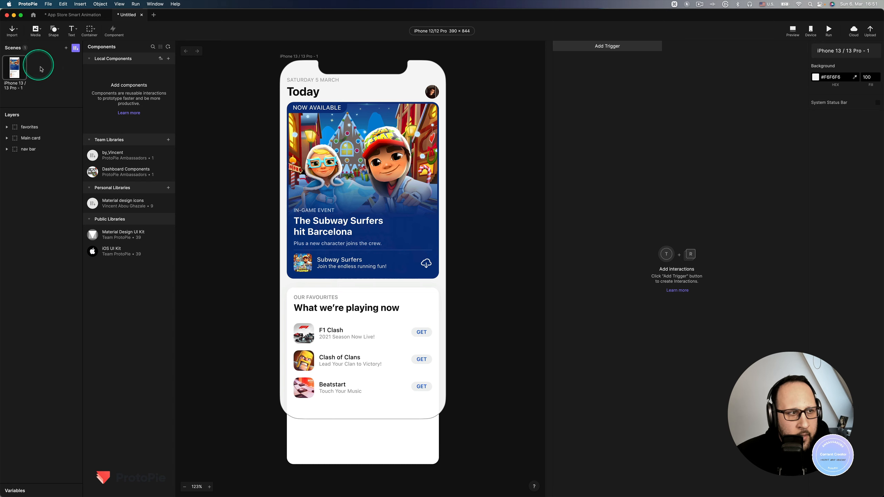
Rename the imported scene as "scene 1" and enlarge the scene list area above the layers.
double_click(19, 84)
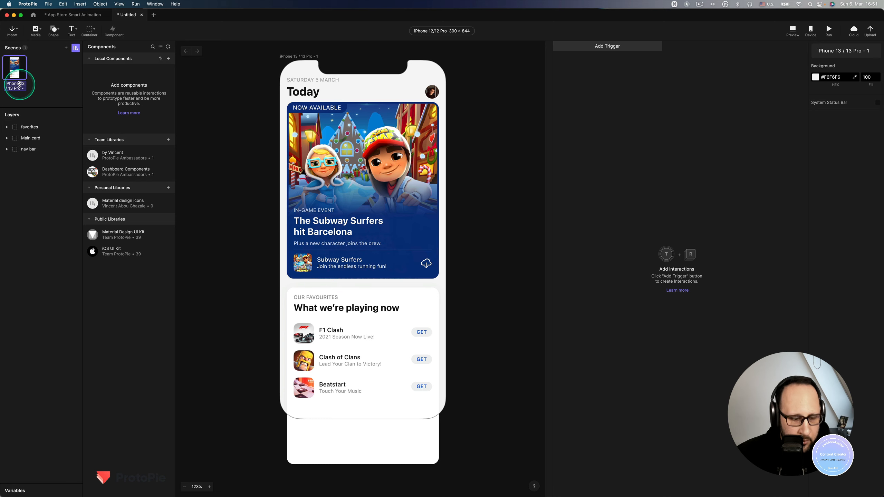
text(sce)
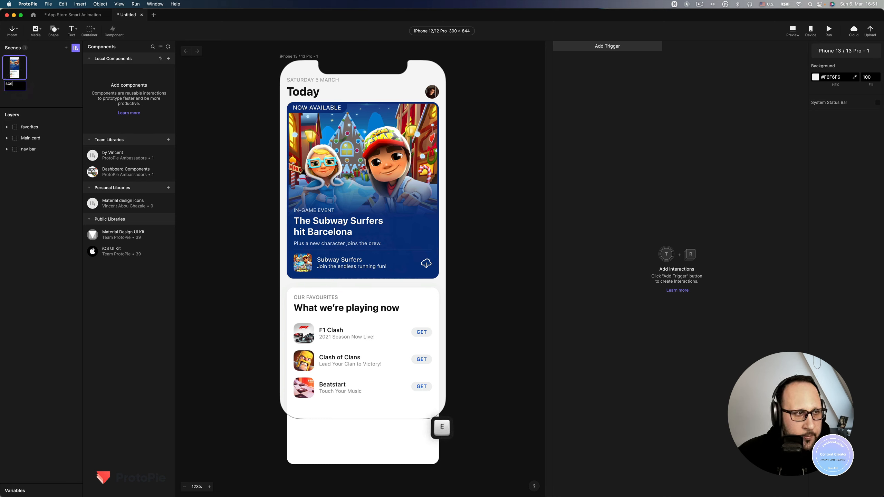
text(ne 1)
key(Return)
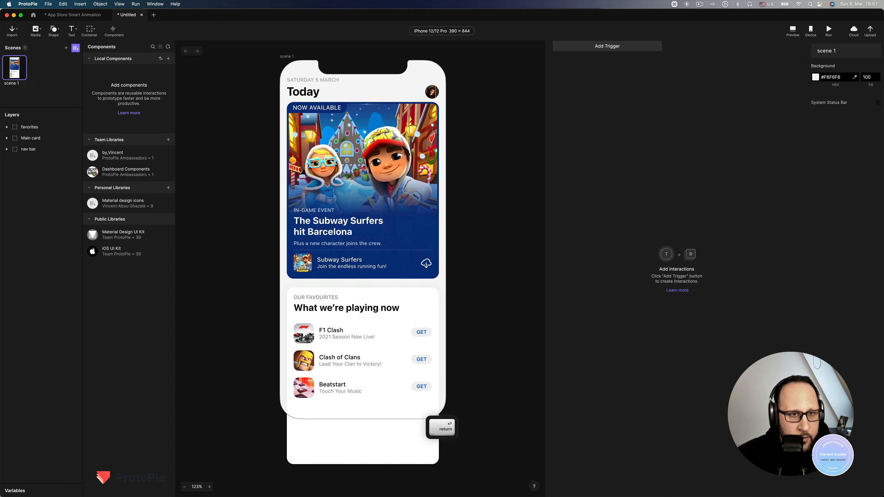
click(28, 94)
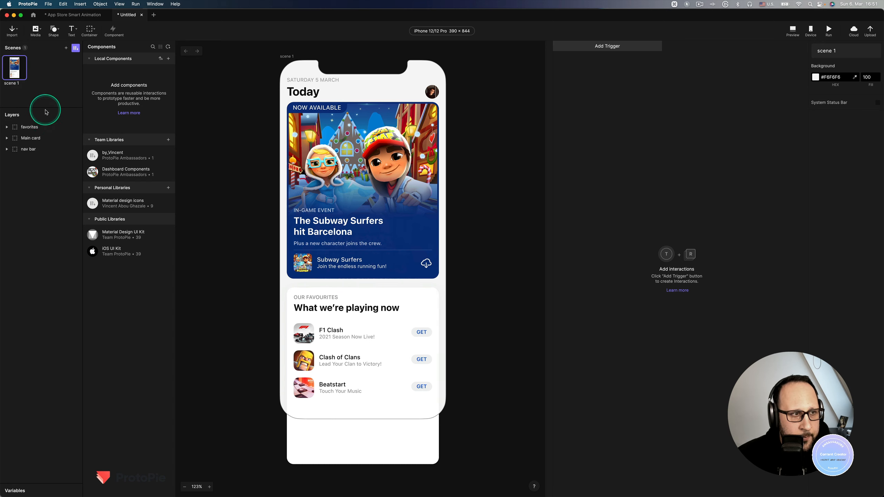
drag(44, 107, 54, 131)
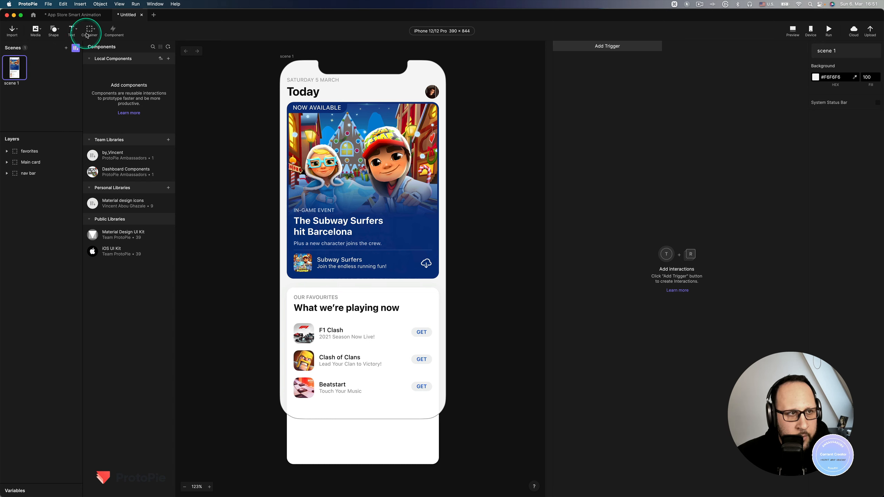
Switch to the App Store Smart Animation project and preview the card's opening and pull-down, closing the preview at the end.
click(85, 15)
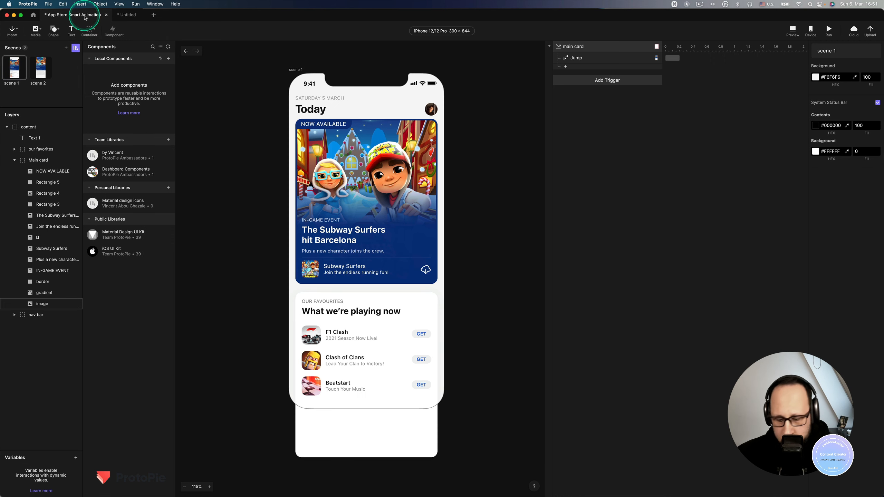
key(super+p)
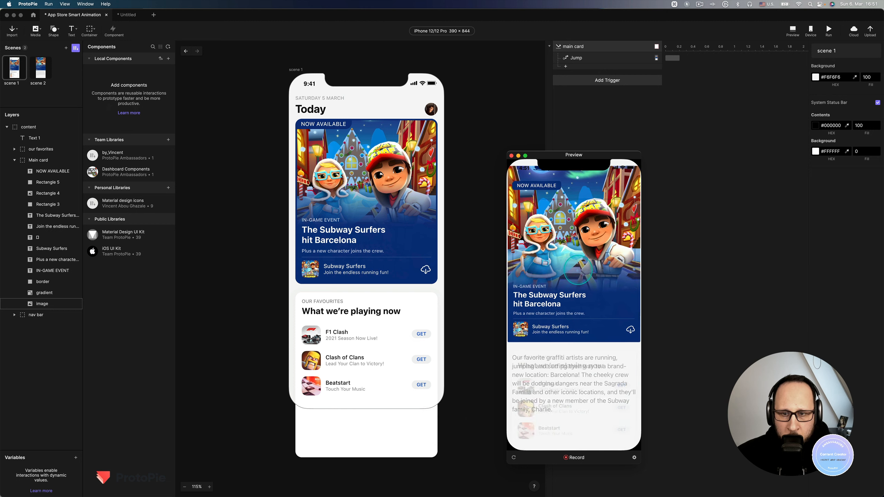
click(576, 268)
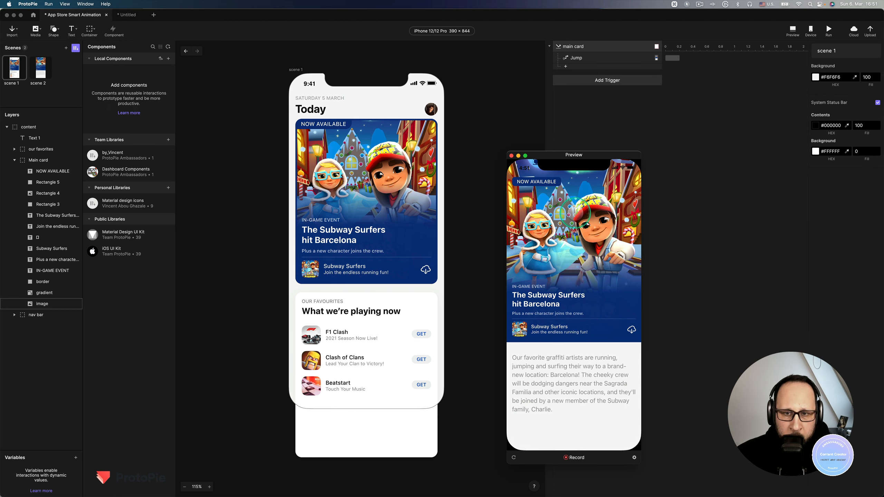
click(577, 213)
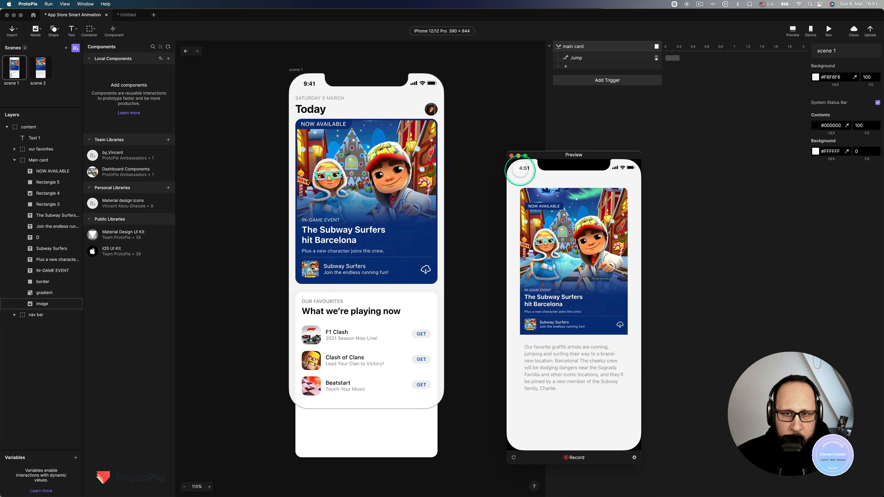
click(511, 156)
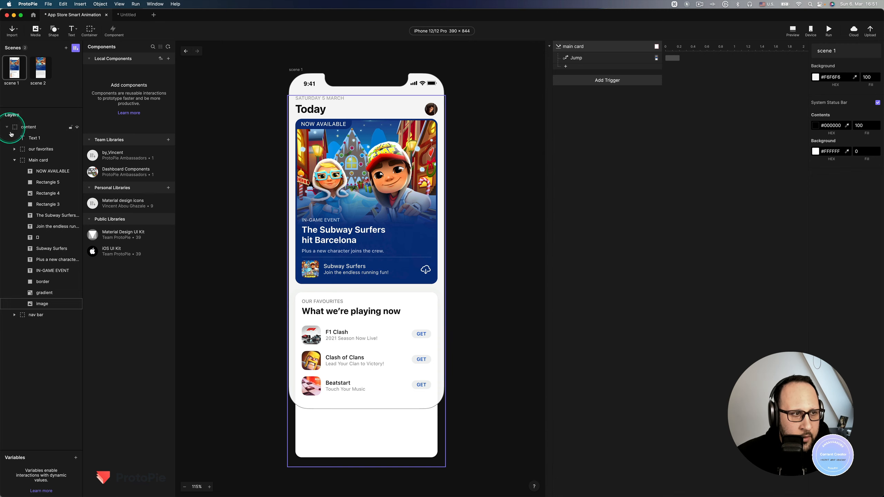
Collapse the reference project's Main card layers, examine its content container's settings and return to the untitled project.
click(15, 160)
click(32, 160)
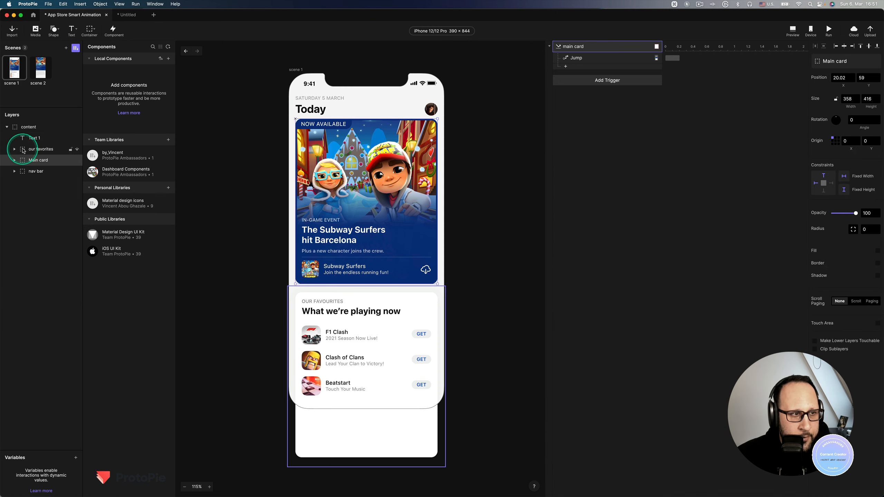
click(33, 128)
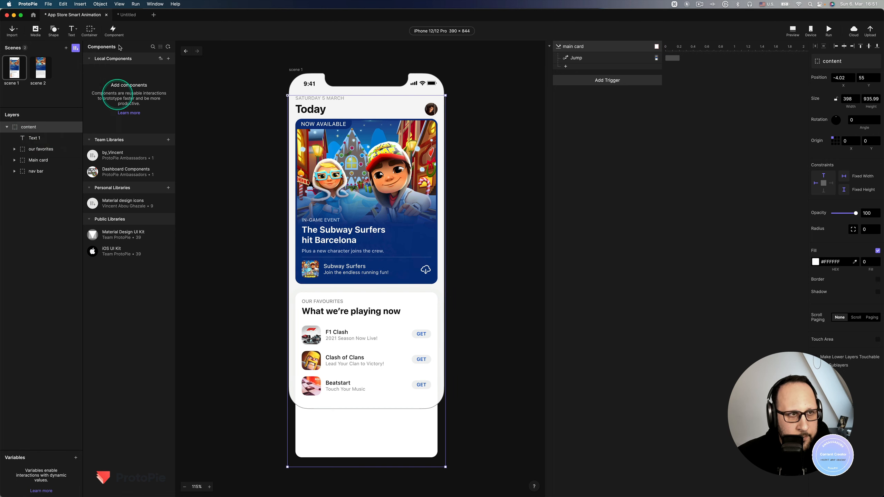
click(123, 14)
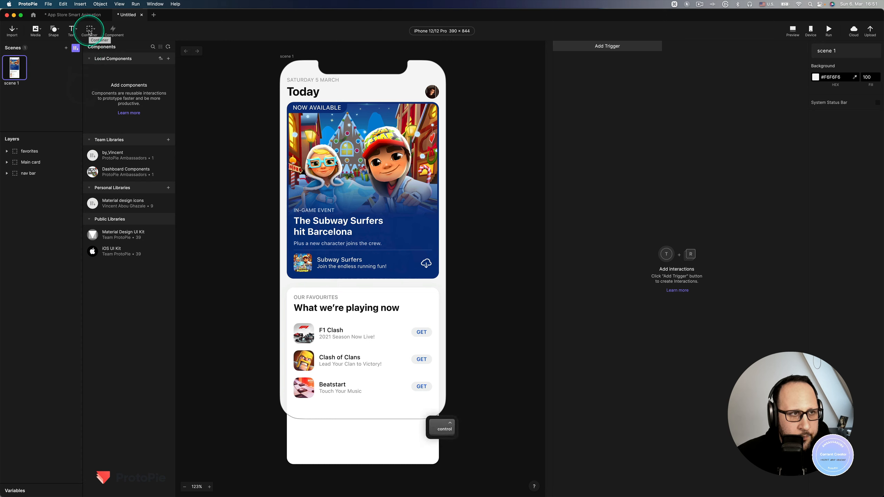
Draw a container of about 391 × 844 over the phone screen in scene 1 and rename it as "content".
click(90, 33)
click(104, 44)
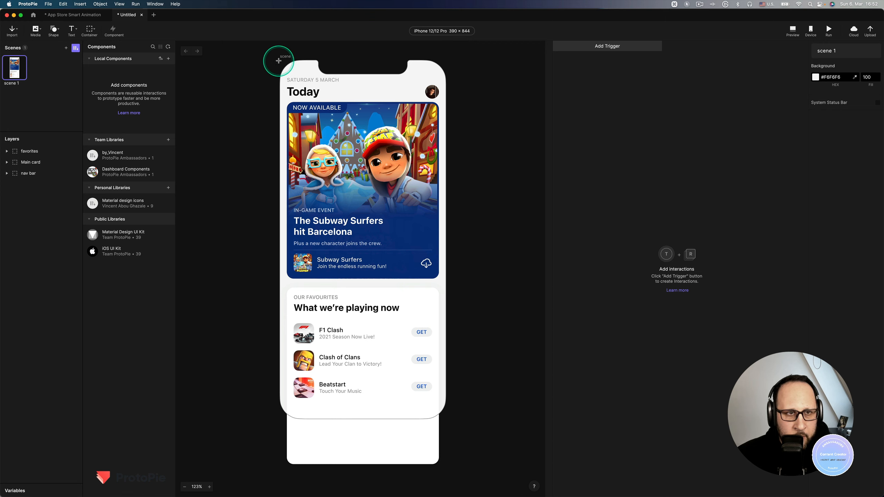
mouse_move(279, 61)
mouse_down()
mouse_move(450, 438)
mouse_move(446, 417)
mouse_up()
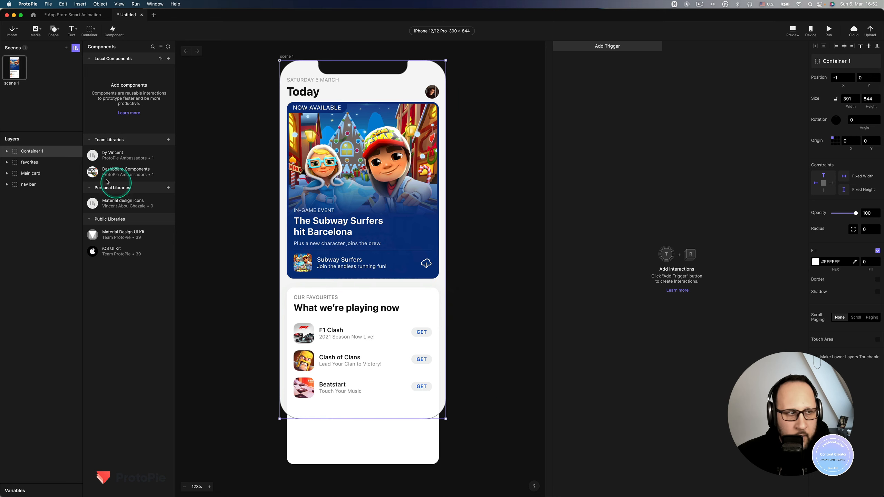
double_click(32, 151)
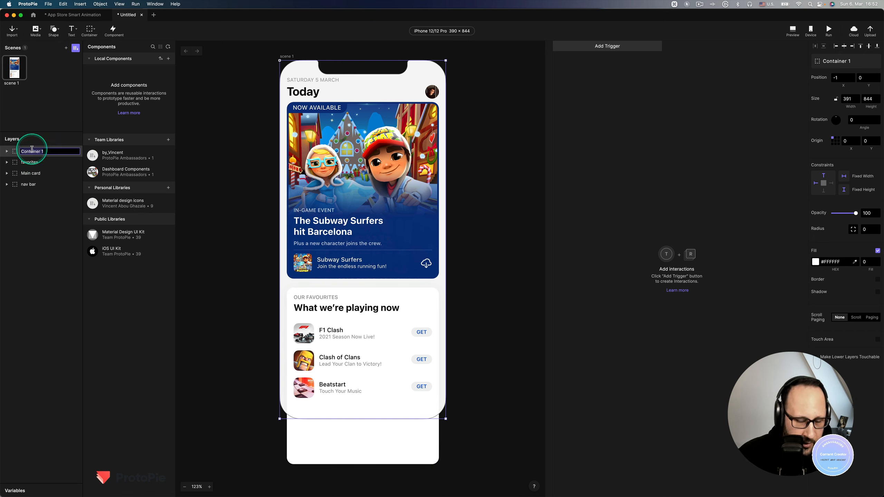
text(content)
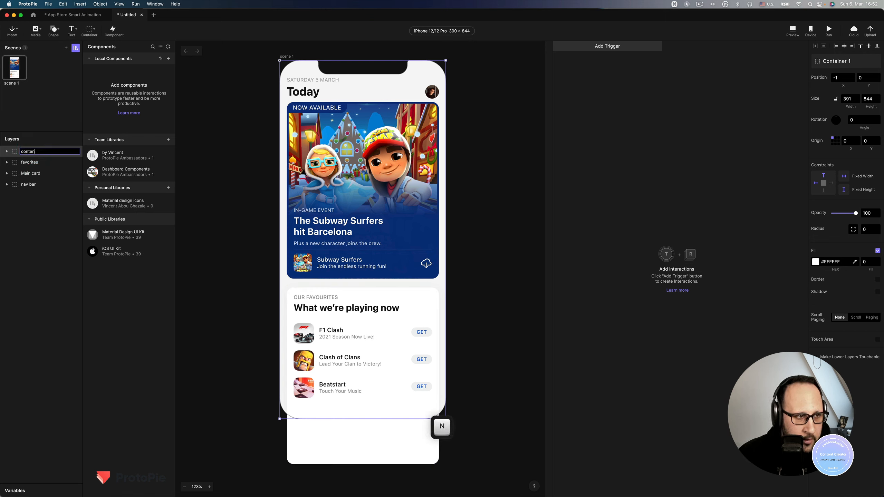
key(Return)
Move the favorites, Main card and nav bar layers into the content container and select the container.
click(30, 184)
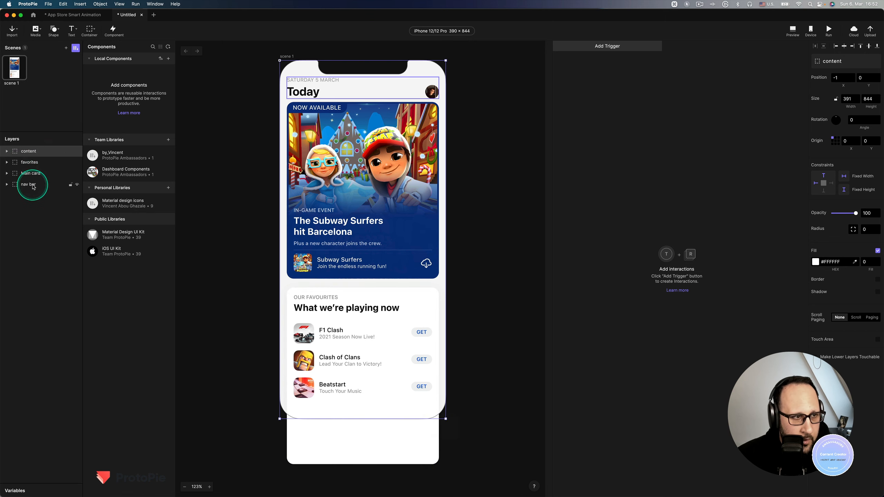
shift+click(34, 166)
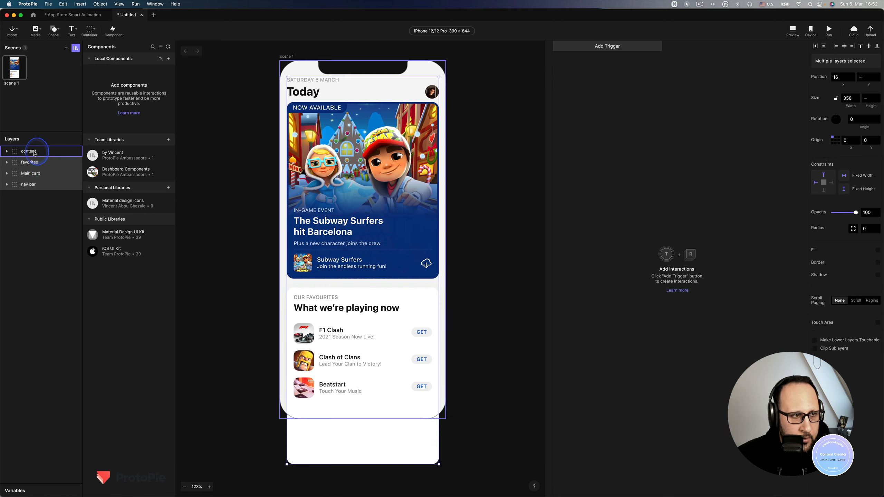
drag(35, 153, 35, 153)
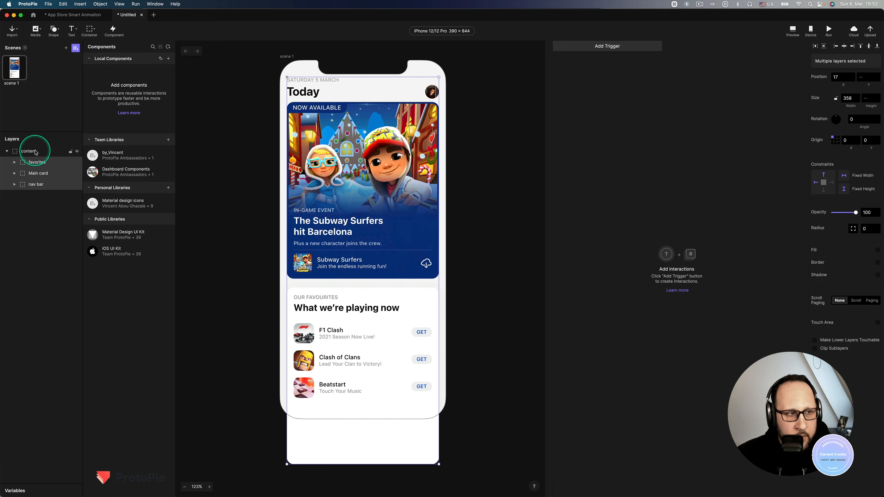
click(55, 153)
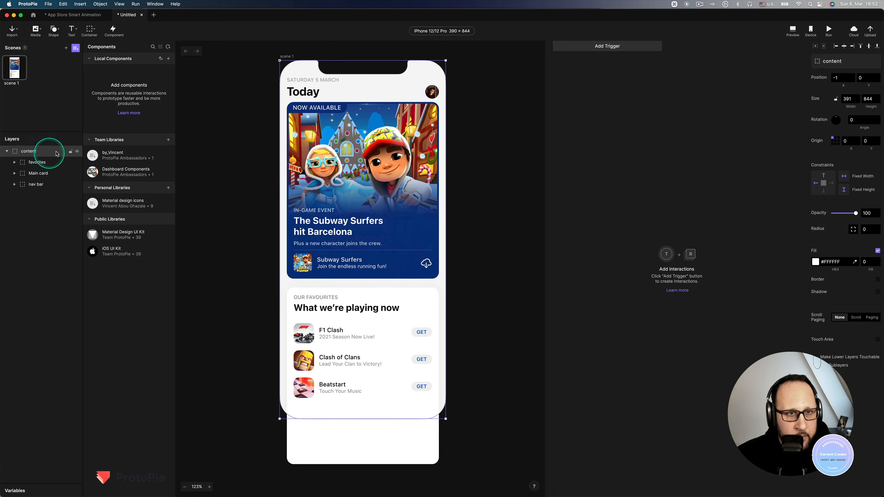
Duplicate scene 1 as a second scene and compare the two, ending on scene 2.
click(247, 176)
key(space)
drag(257, 196, 262, 199)
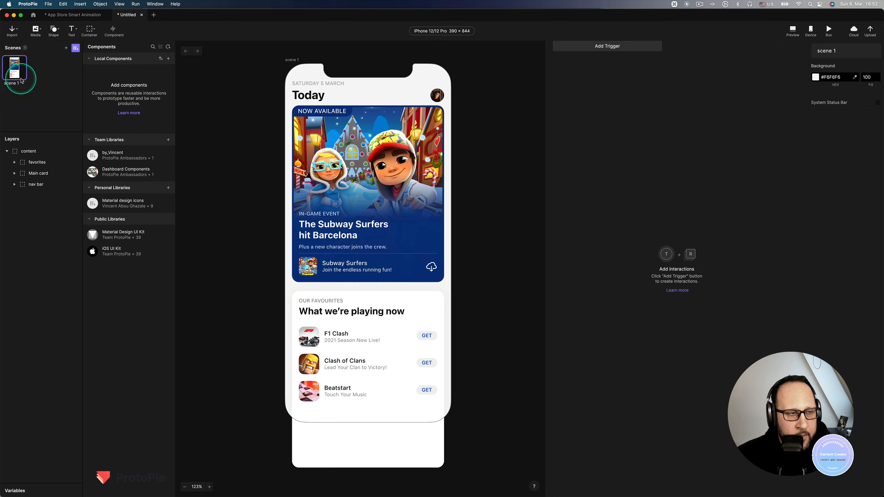
key(super)
key(super+d)
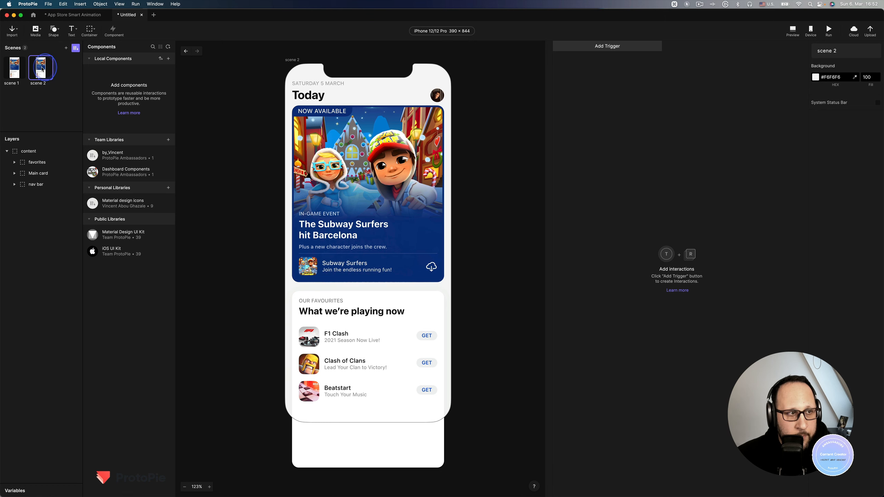
click(11, 68)
click(40, 73)
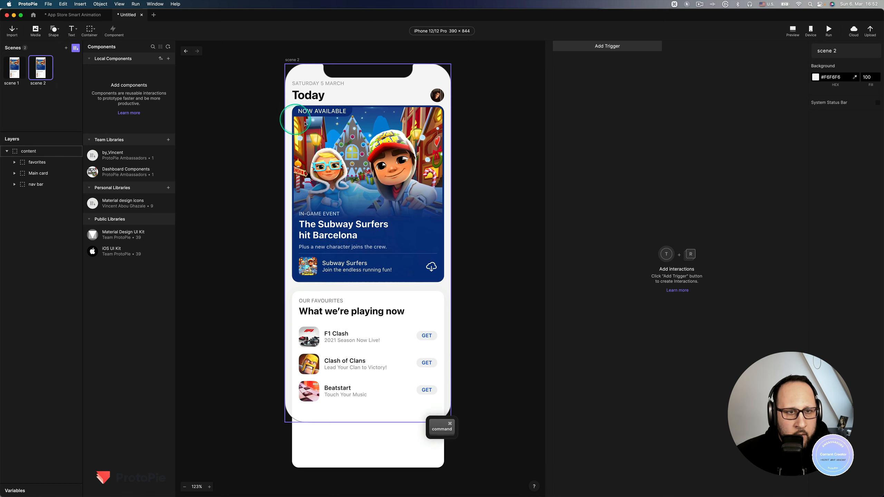
Set the opacity of the favorites and nav bar layers in scene 2 to 0.
scroll(247, 174, down, 2)
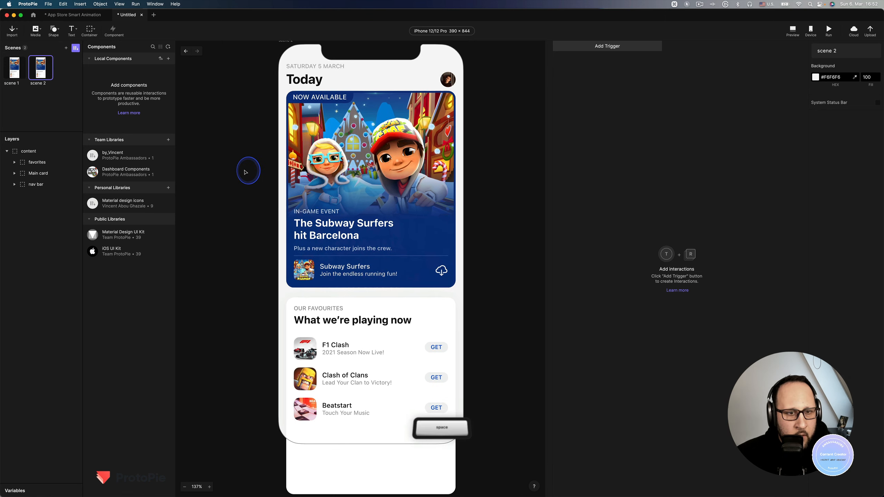
scroll(252, 207, up, 3)
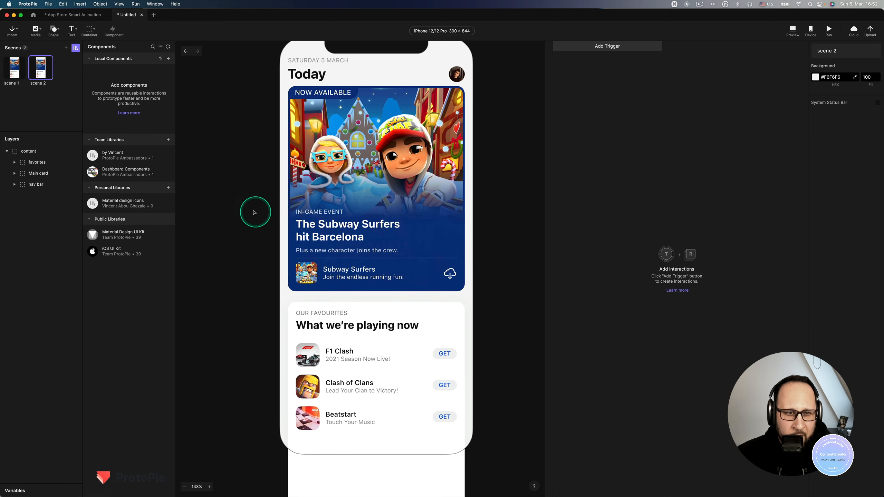
scroll(256, 230, down, 3)
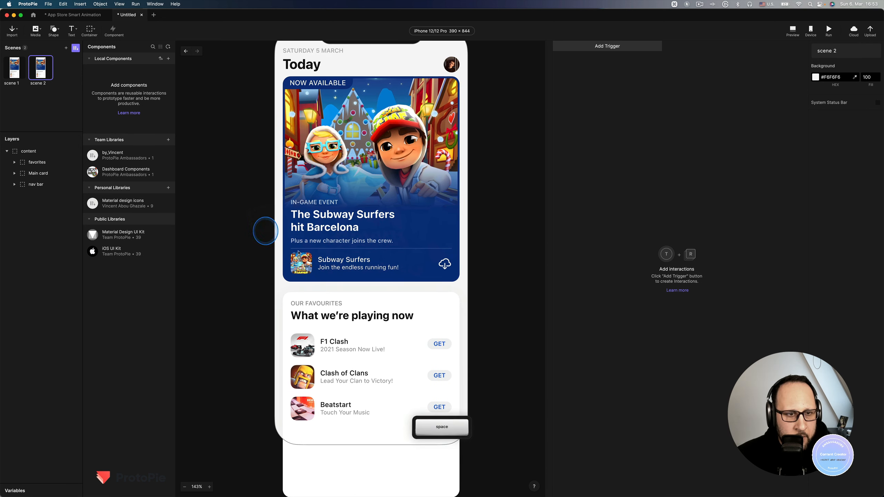
scroll(307, 305, up, 3)
scroll(298, 304, down, 4)
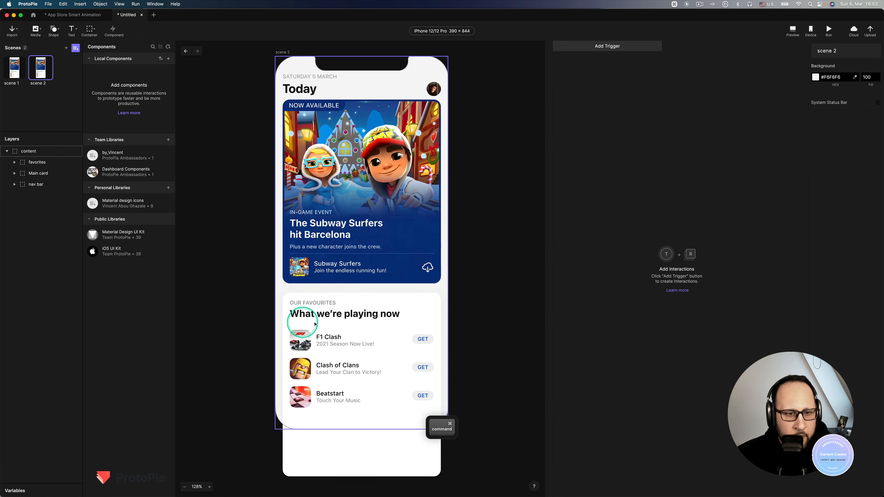
click(332, 324)
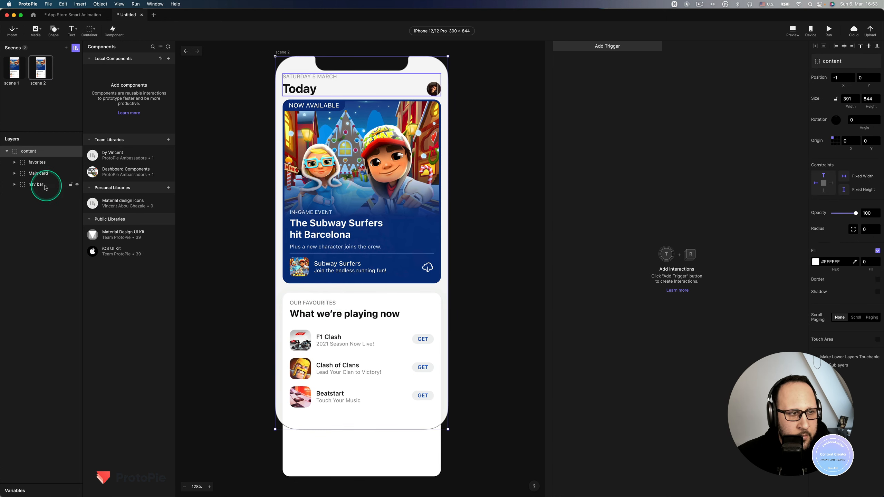
click(41, 162)
super+click(45, 189)
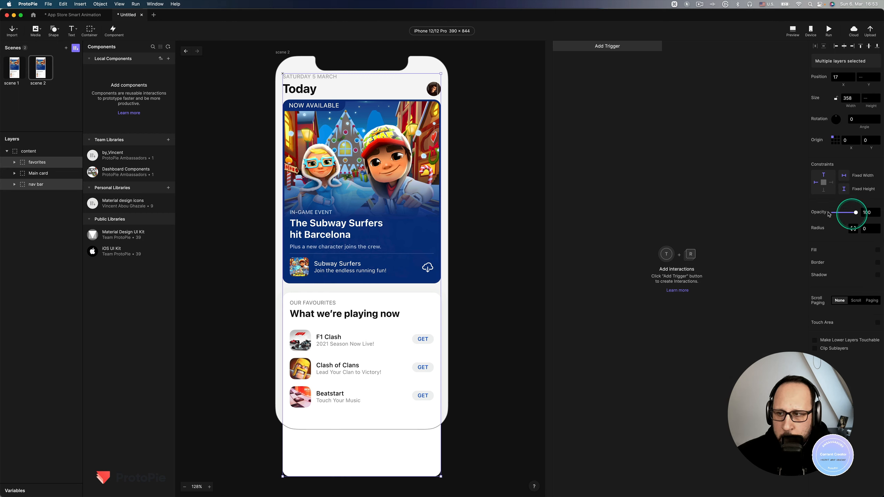
drag(856, 215, 816, 214)
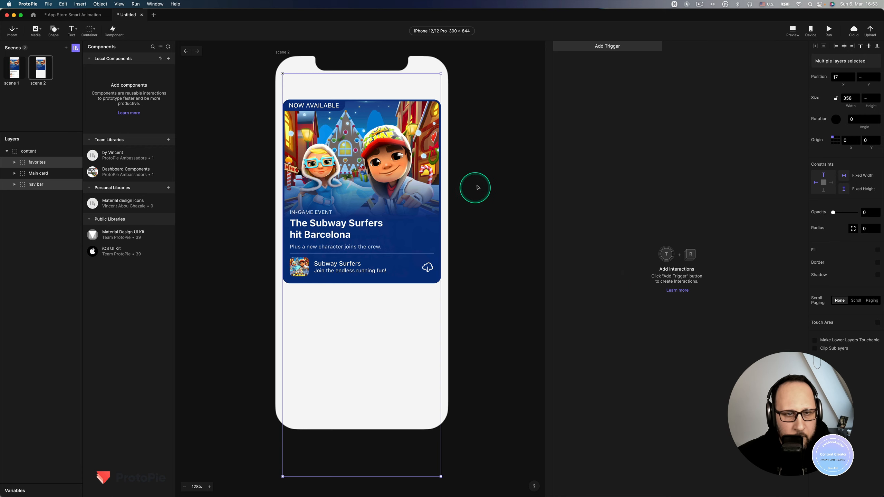
key(space)
click(478, 211)
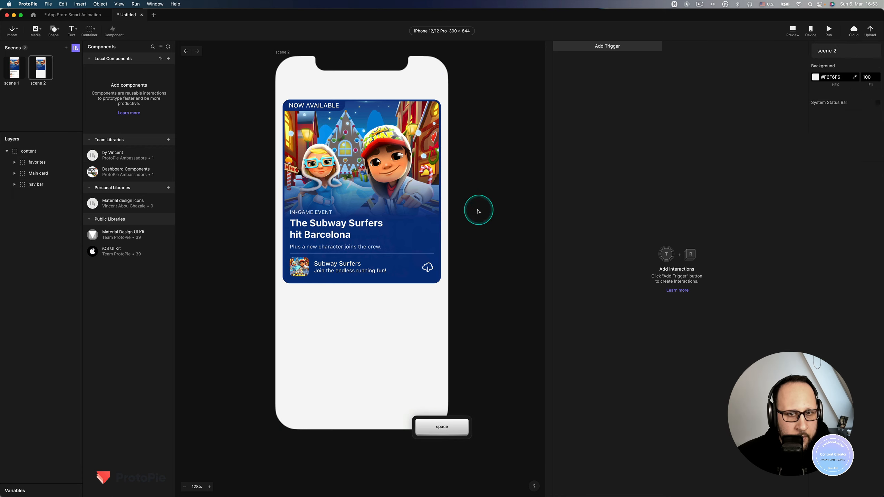
Expand the Main card's layers in scene 2 and select its image layer.
click(15, 173)
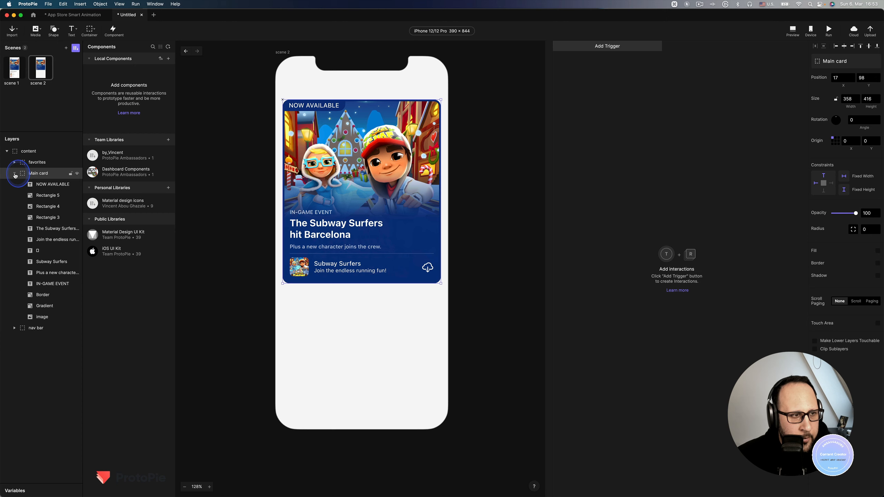
click(41, 320)
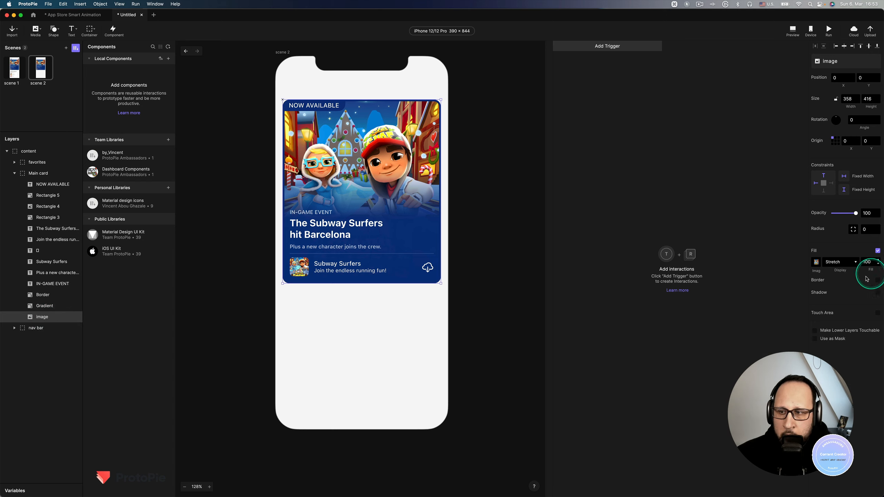
click(816, 265)
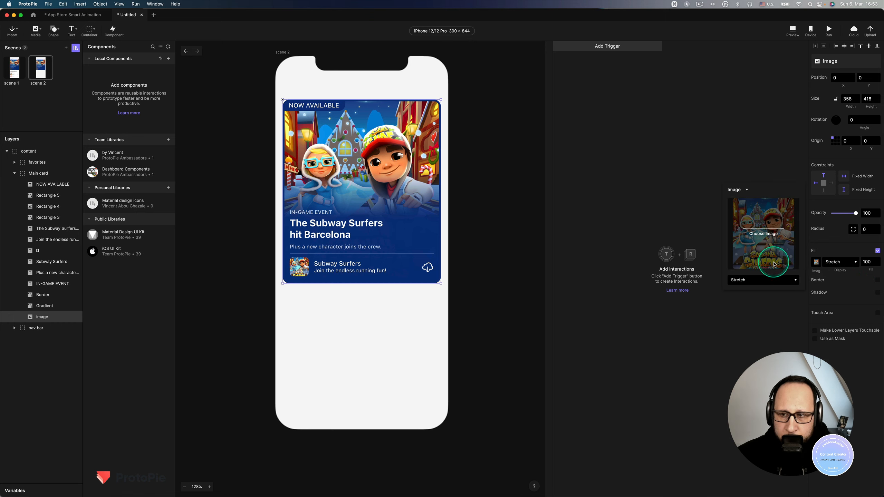
click(769, 238)
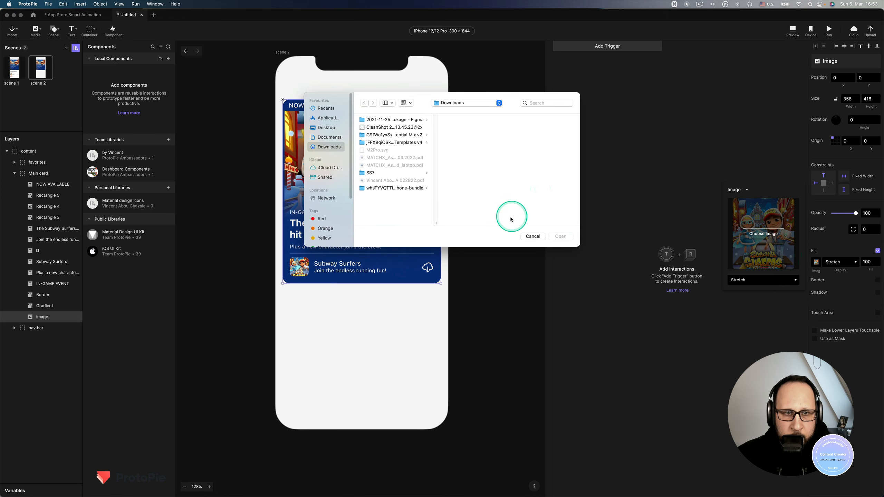
click(533, 236)
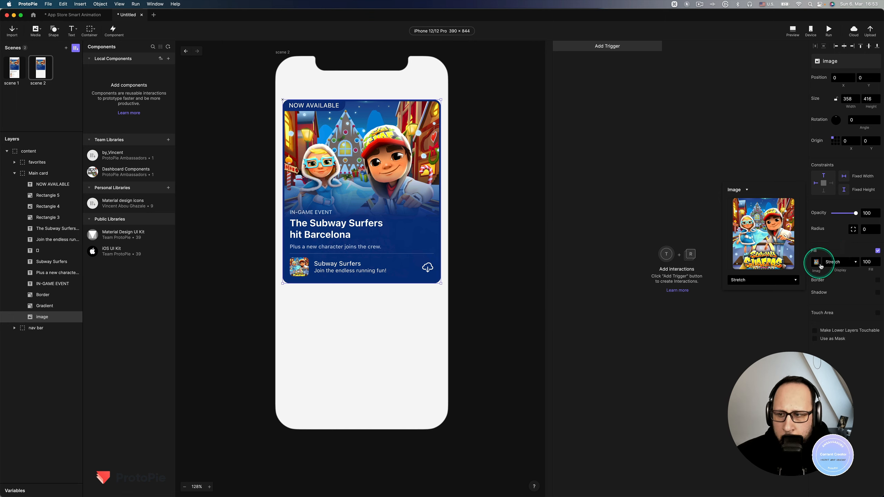
click(827, 283)
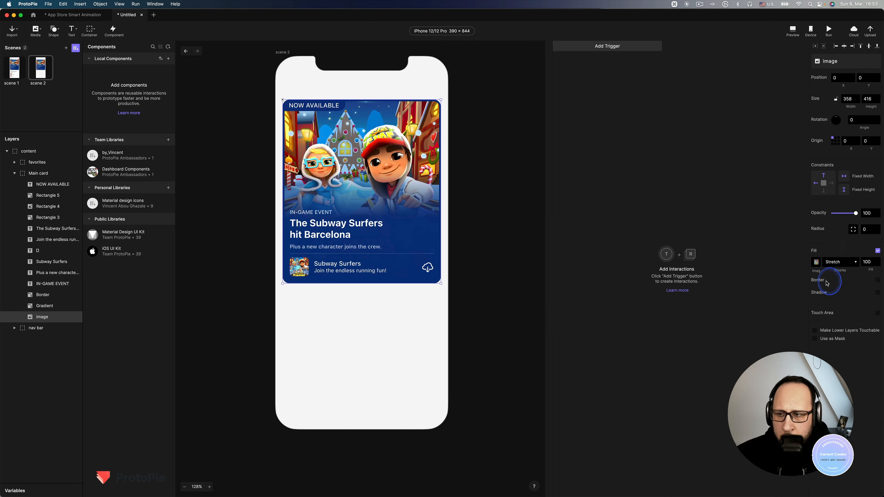
Set the image layer's display mode to Fill and test it by stretching the image up to about 513 high, undoing the stretch.
click(848, 266)
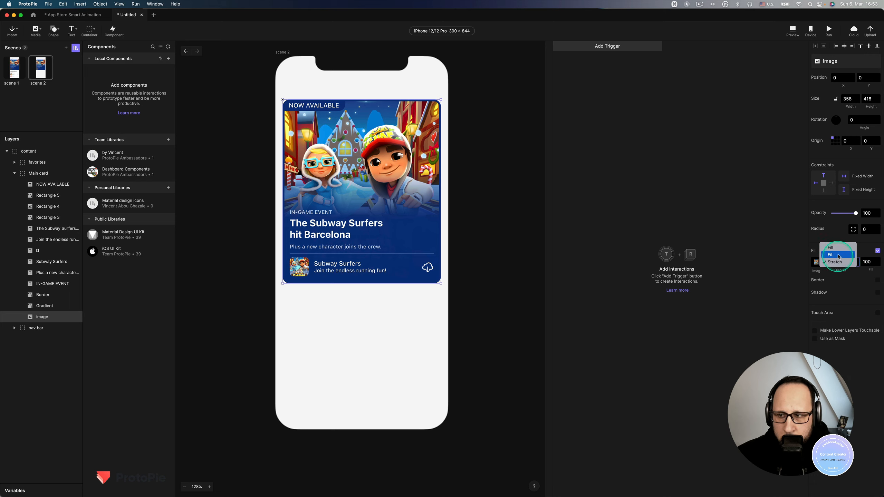
click(839, 249)
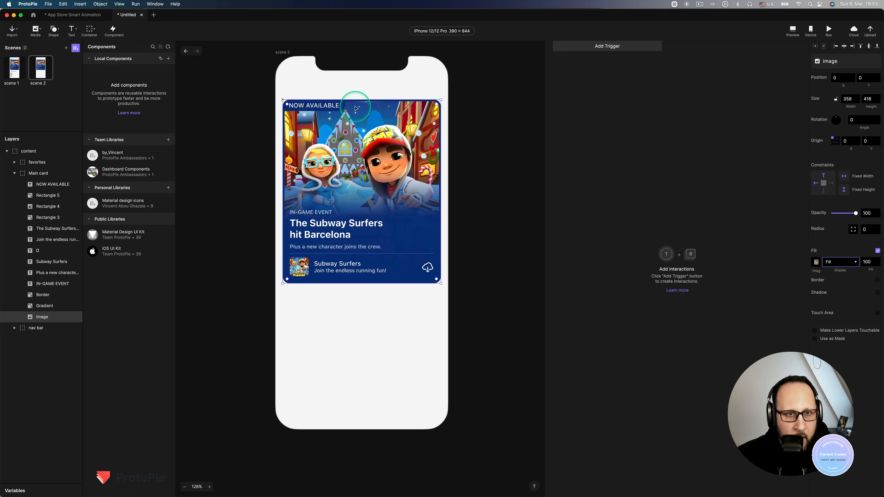
drag(359, 100, 359, 56)
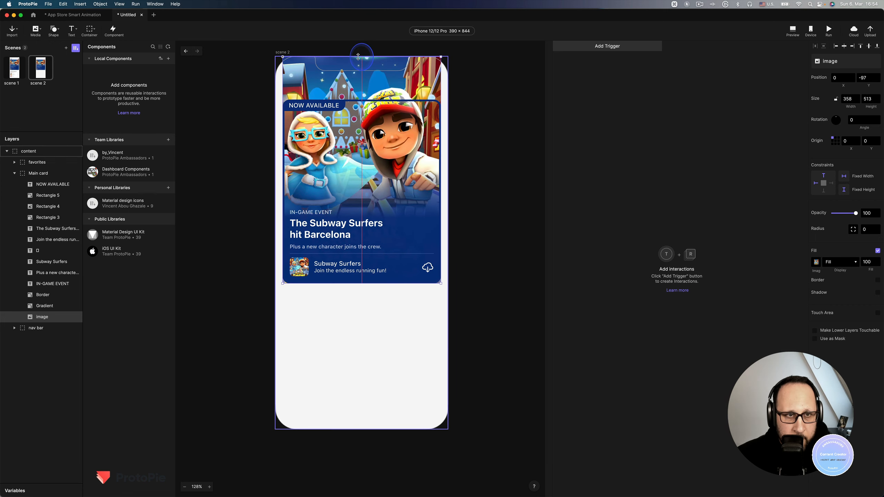
key(super+z)
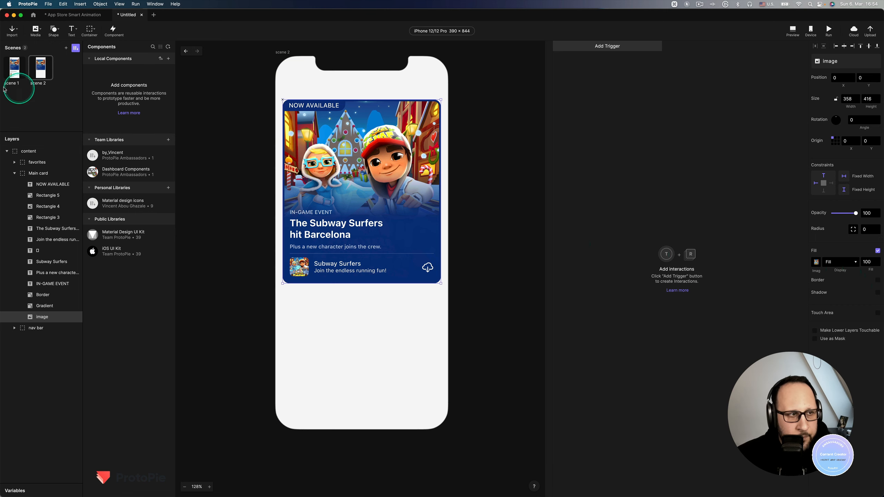
Set the display mode of the Main card's image layer in scene 1 to Fill.
click(16, 77)
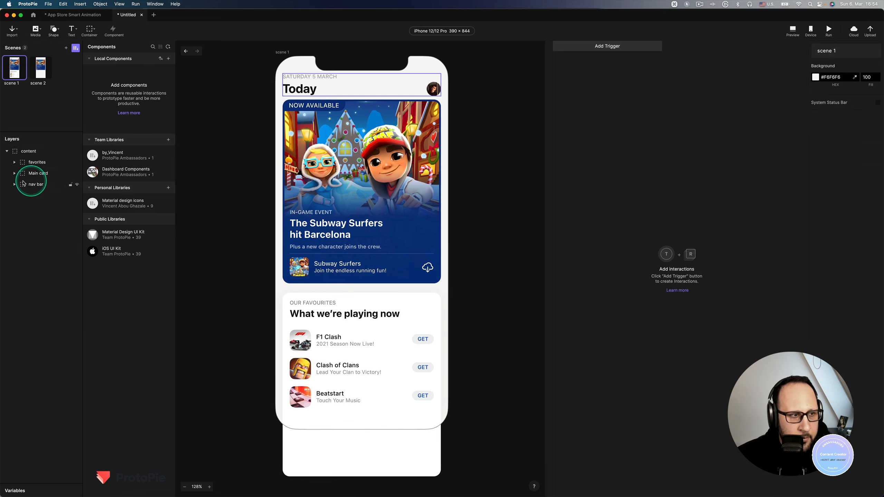
click(16, 174)
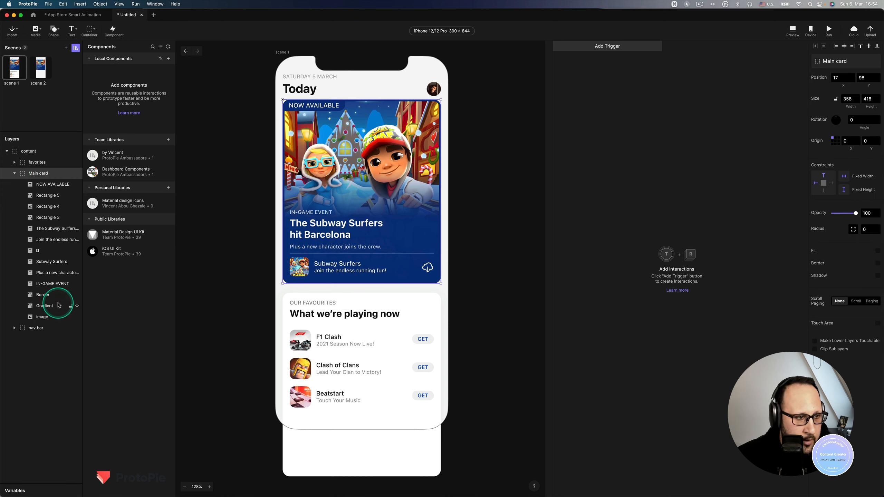
click(54, 315)
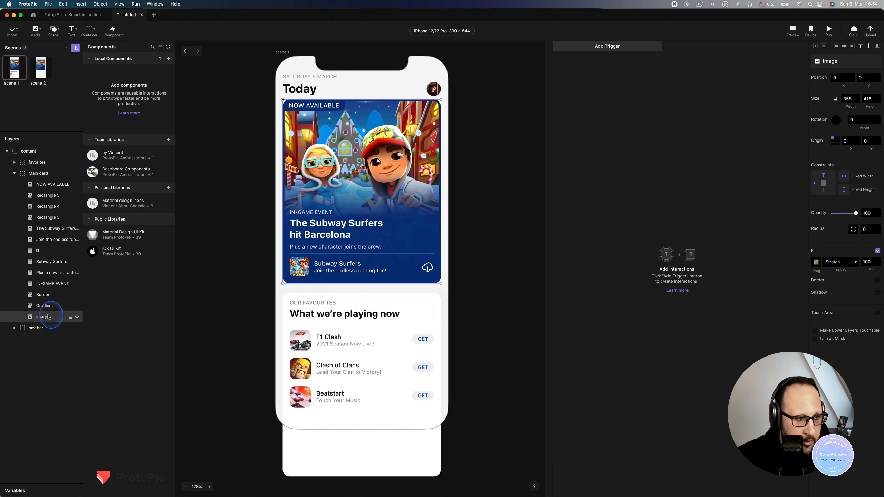
click(840, 262)
click(840, 257)
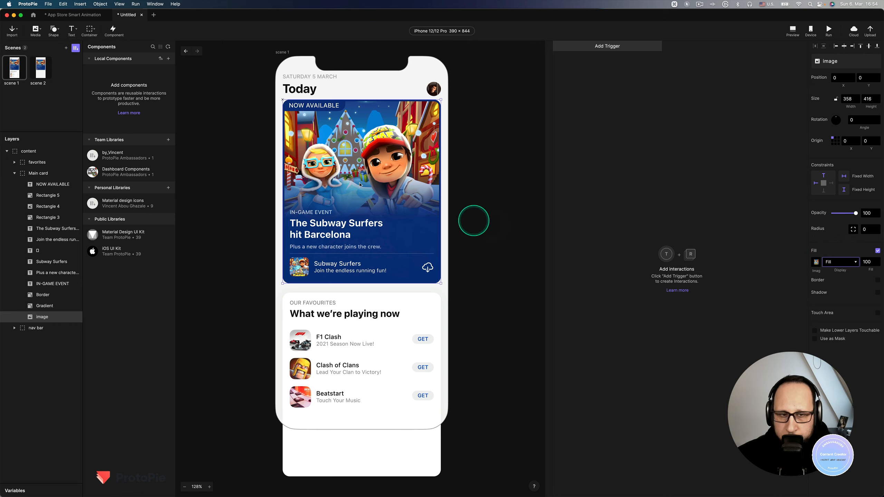
click(216, 163)
Stretch the Main card's image in scene 2 upward to the top edge of the phone screen, to about 515 high.
click(40, 68)
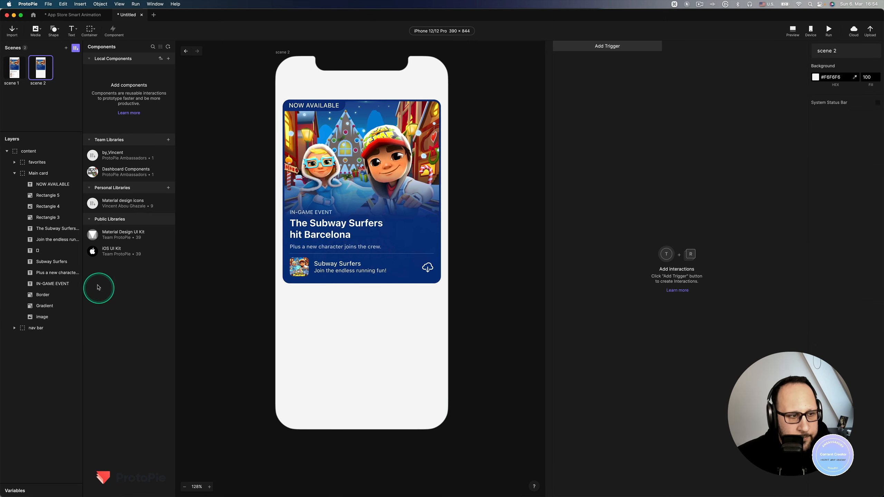
click(42, 317)
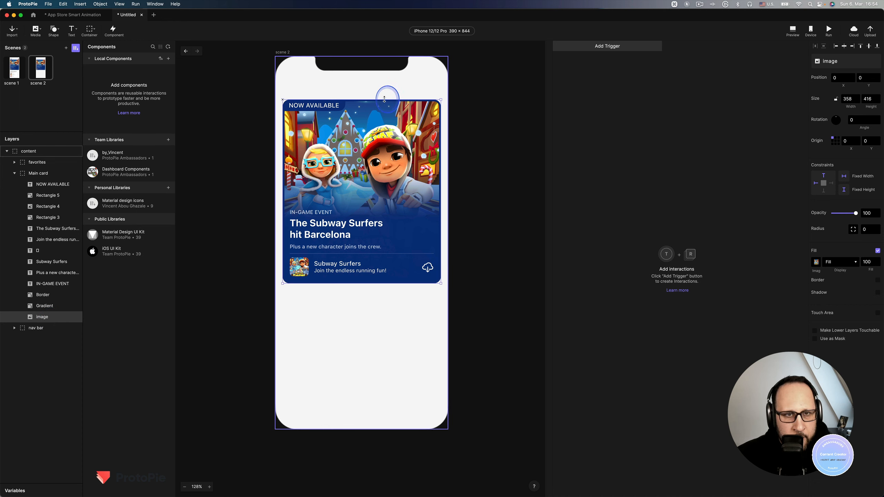
drag(385, 99, 388, 56)
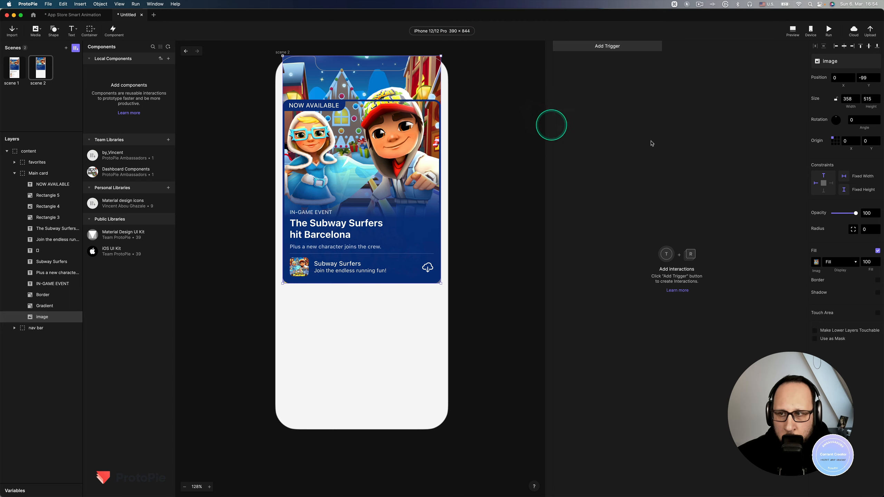
Set the scene 2 image layer's origin to bottom centre and its width to 390.
click(836, 141)
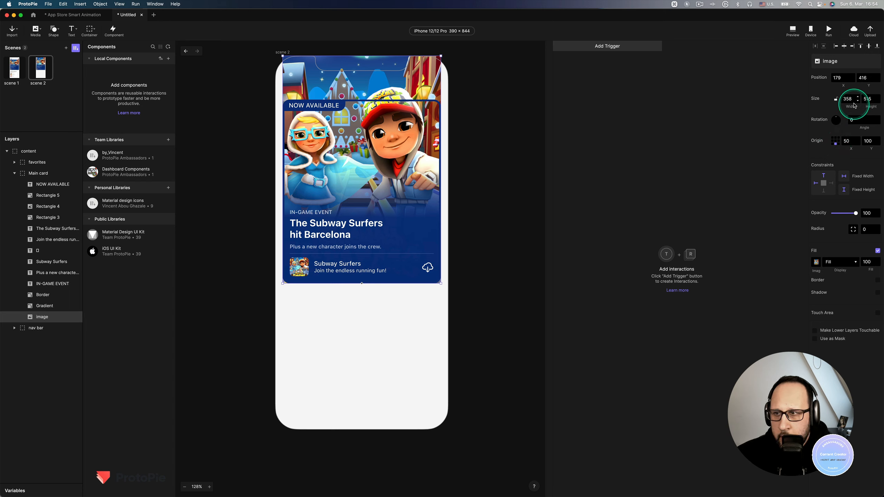
key(BackSpace)
key(BackSpace)
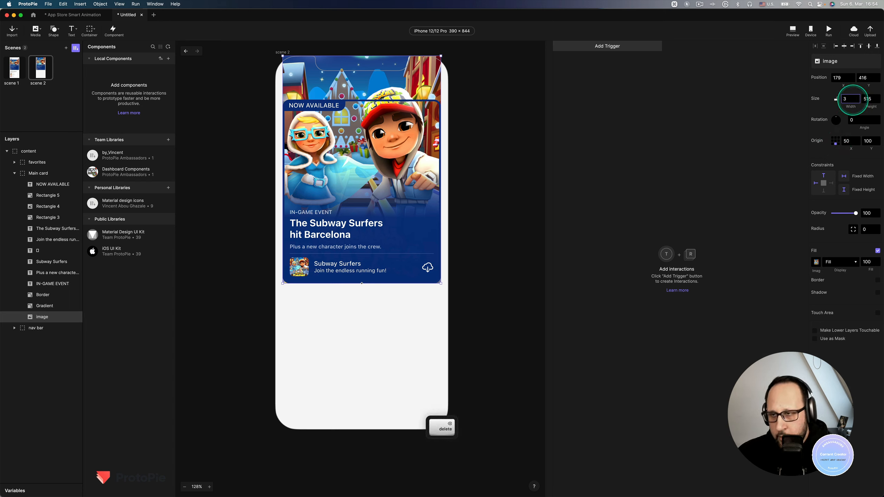
text(90)
key(Return)
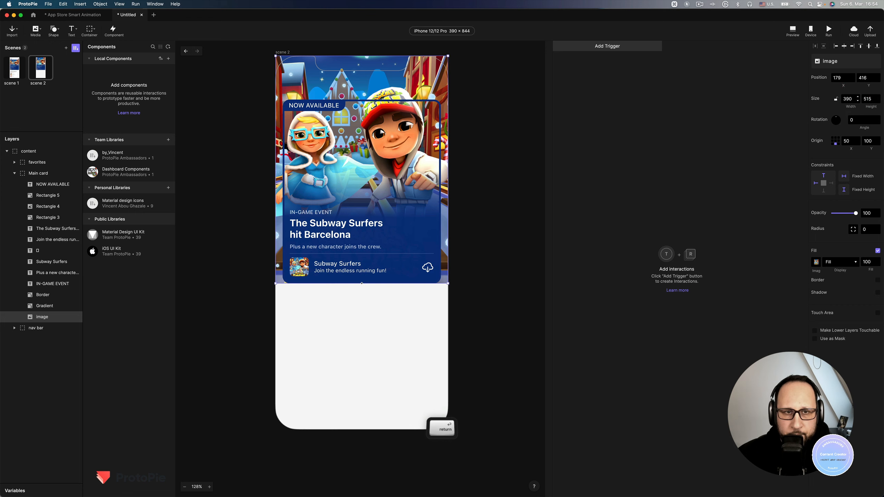
Set the origin of the Main card's image layer in scene 1 to bottom centre.
click(15, 73)
click(41, 317)
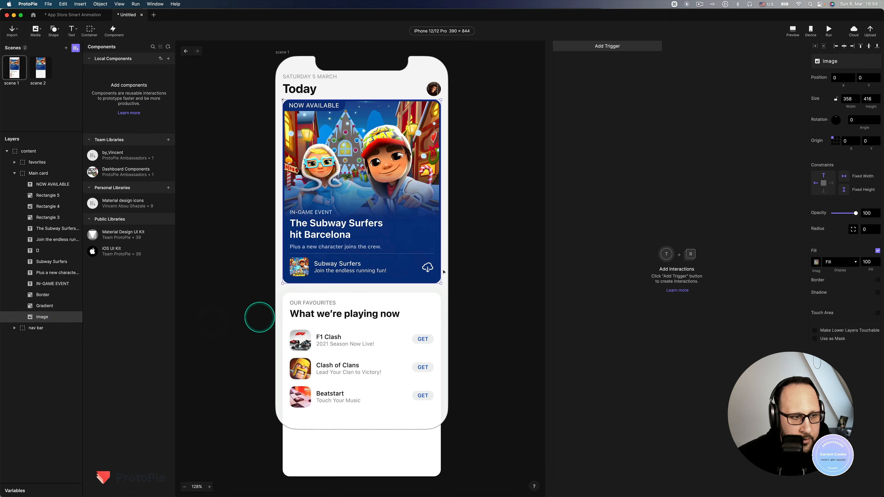
click(837, 145)
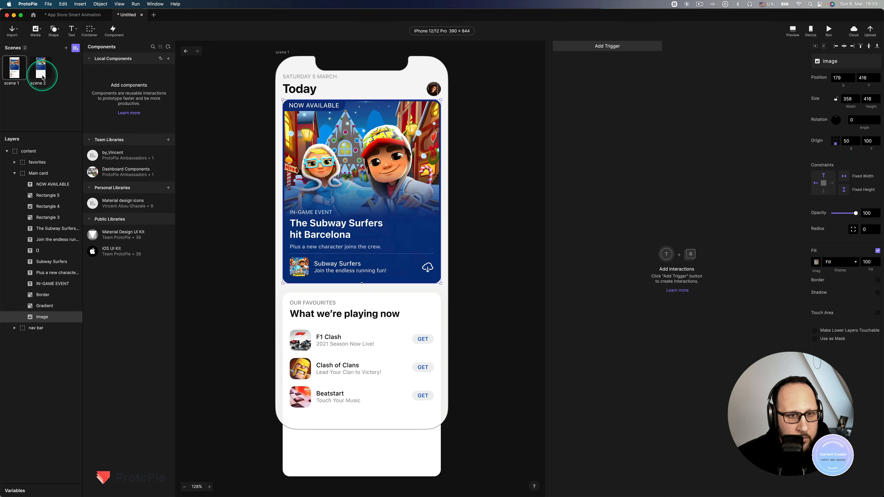
Set the Gradient layer's origin in scene 2 to bottom centre and its width to 390.
click(41, 73)
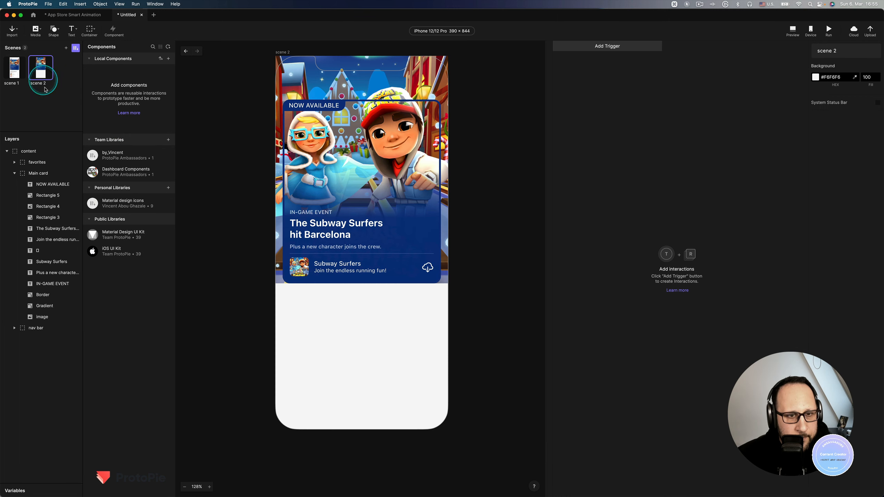
click(52, 306)
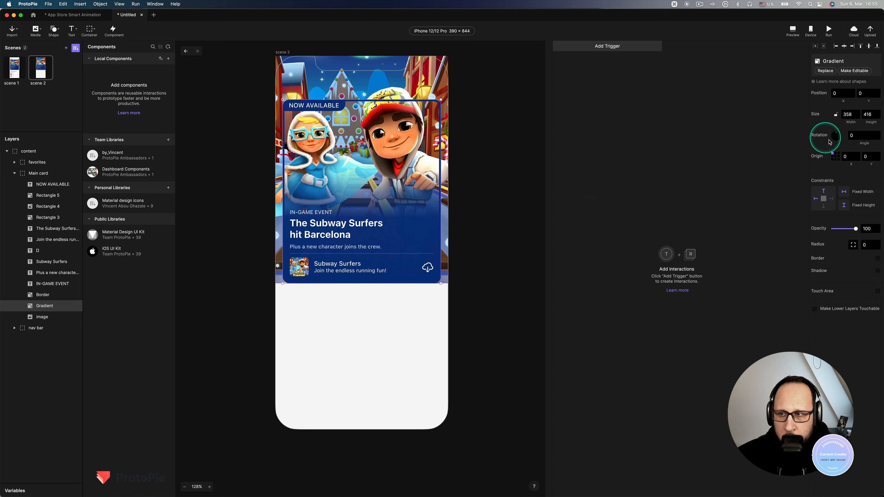
click(836, 160)
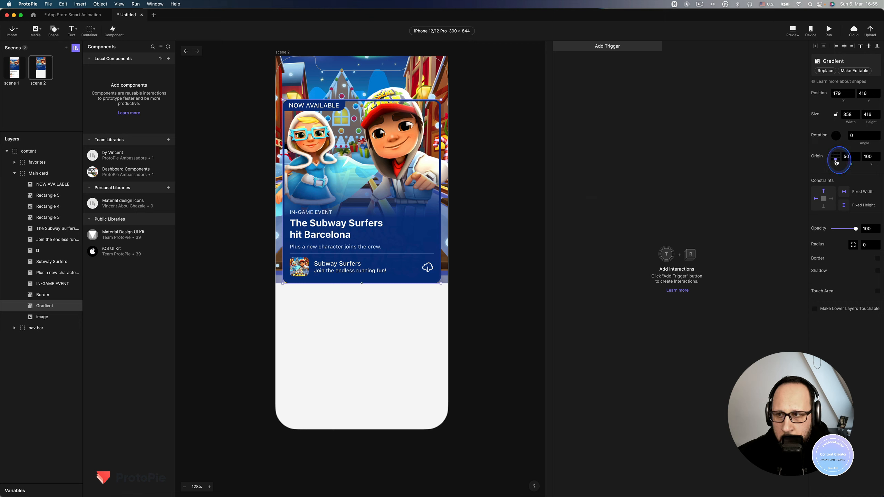
click(852, 114)
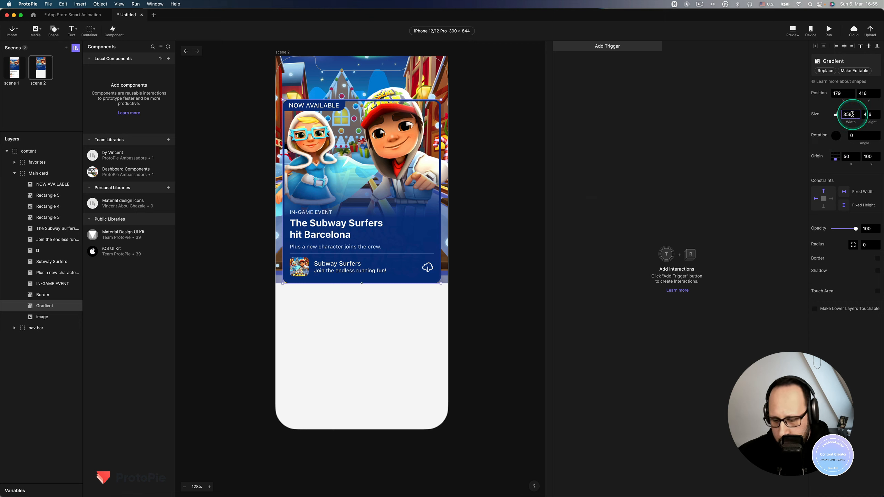
key(BackSpace)
text(90)
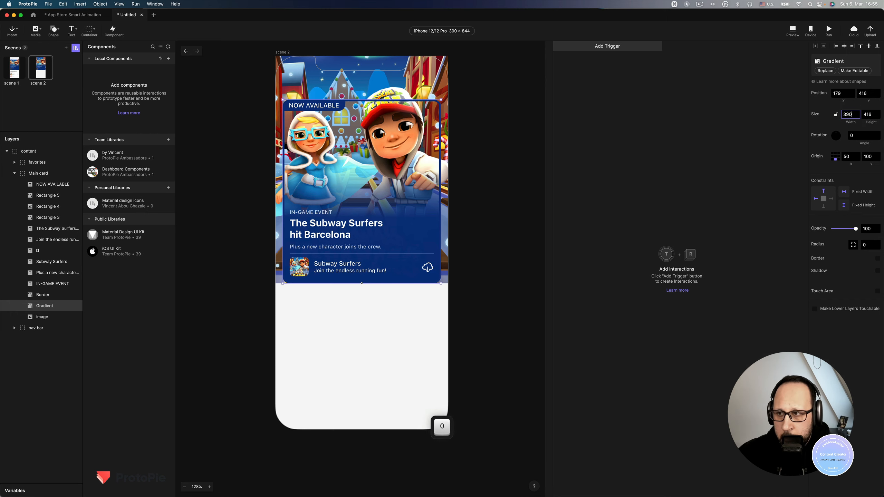
key(Return)
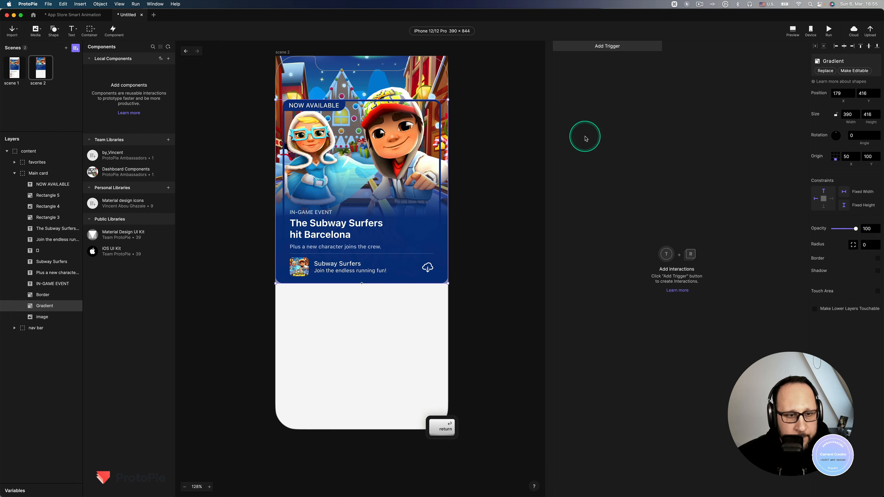
Set the Gradient layer's origin in scene 1 to bottom centre.
click(19, 74)
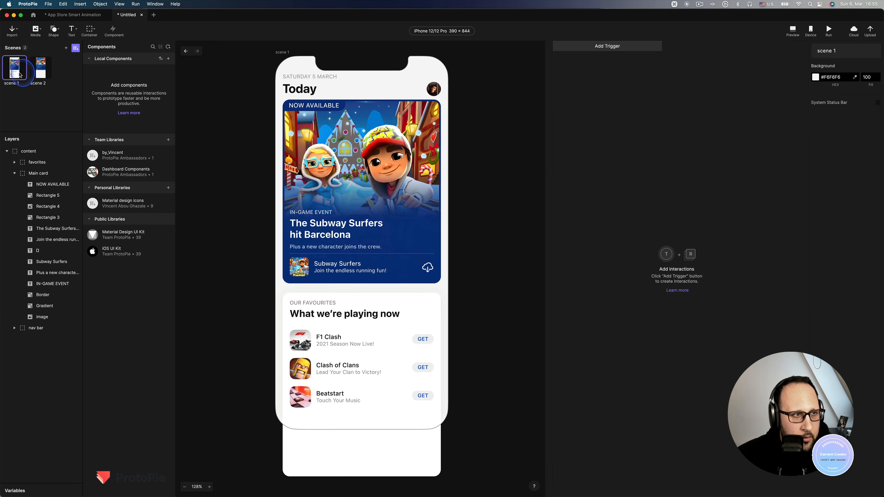
click(52, 310)
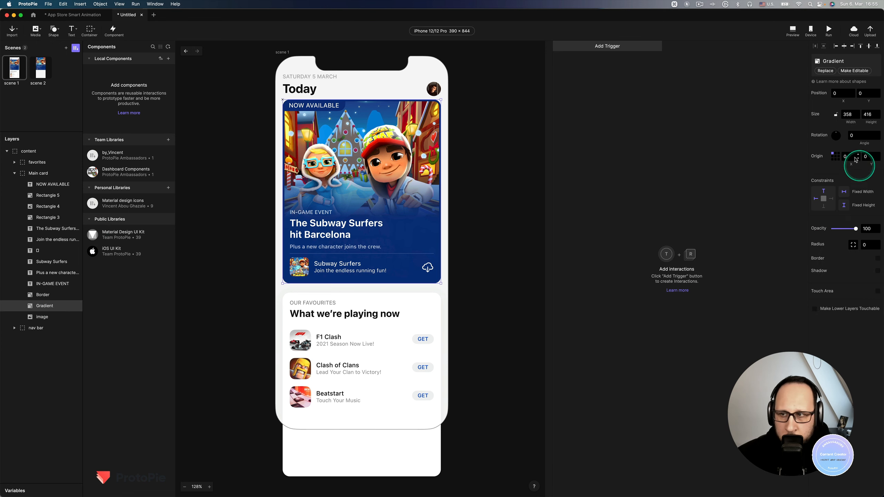
click(835, 160)
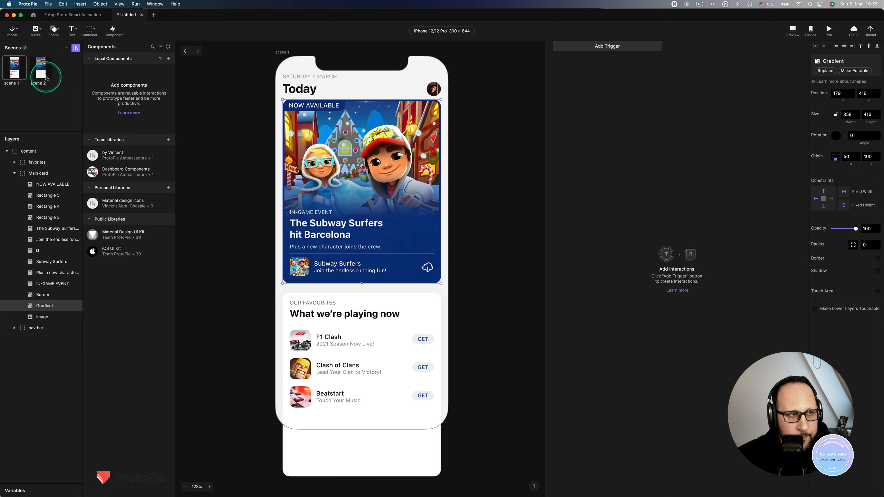
Set the opacity of the Main card's Border layer in scene 2 to 0.
click(45, 74)
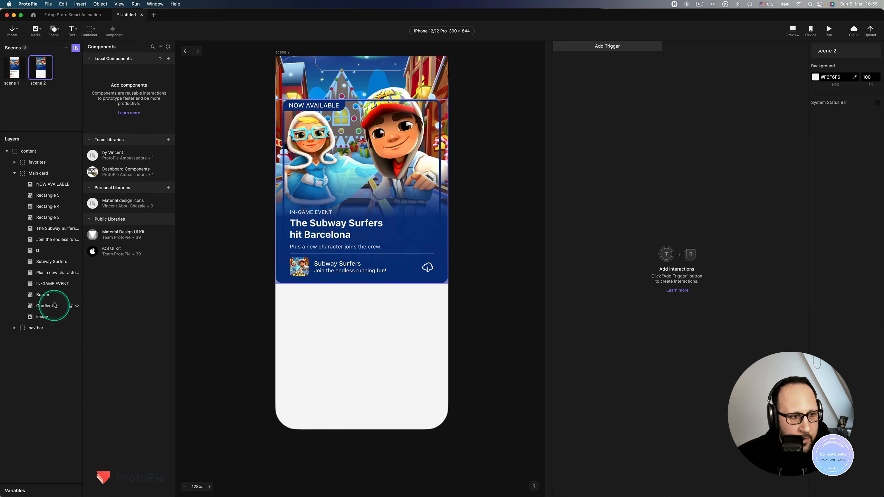
click(56, 296)
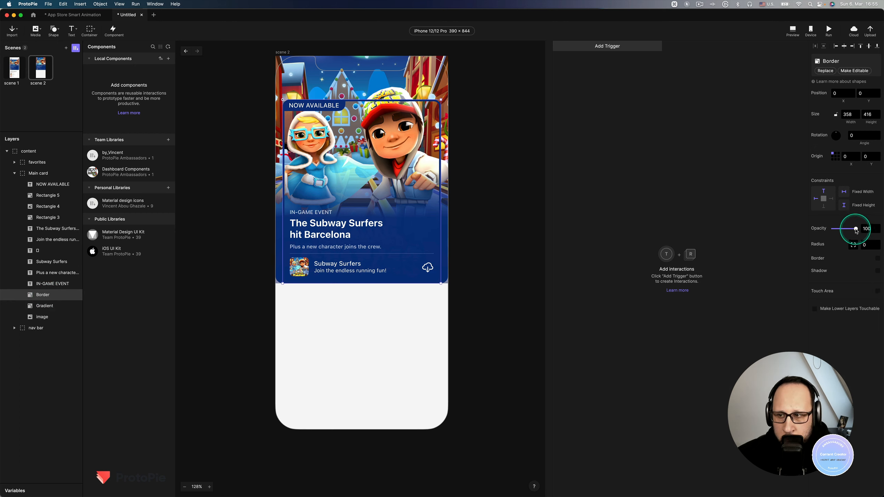
drag(857, 231, 831, 230)
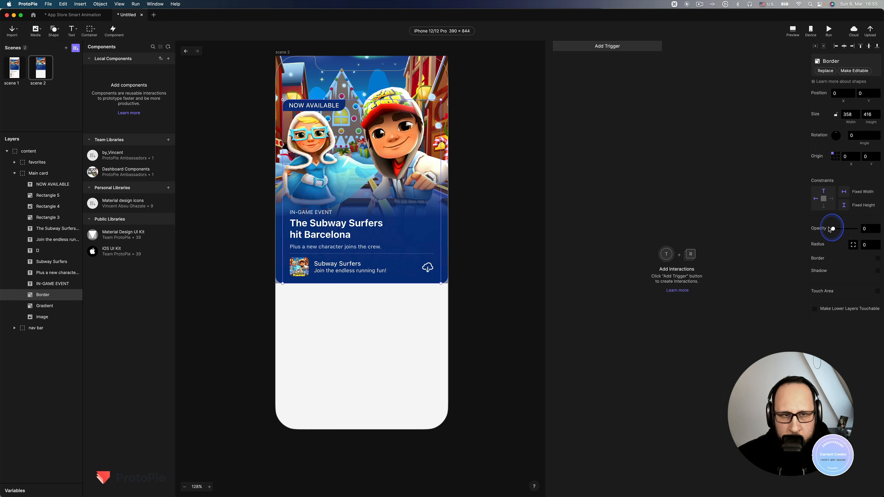
click(485, 196)
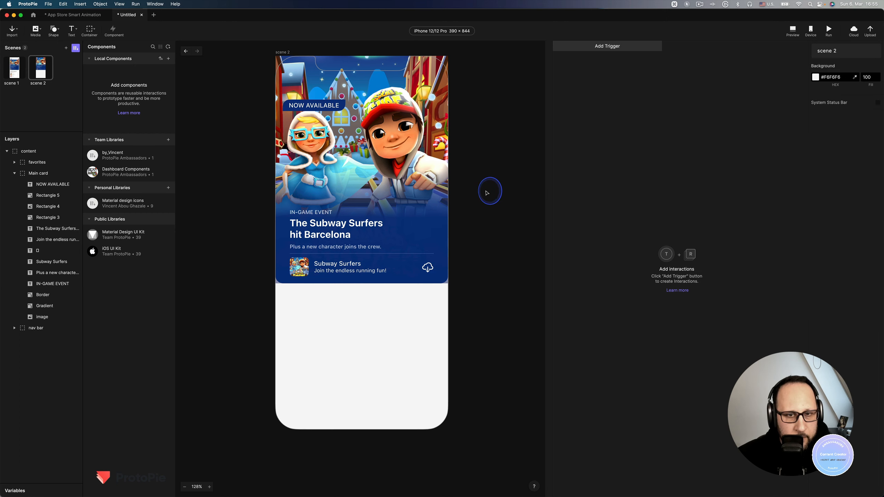
Move the NOW AVAILABLE text and its Rectangle 5 background in scene 2 up together, placing the rectangle at about Y -49.
double_click(298, 109)
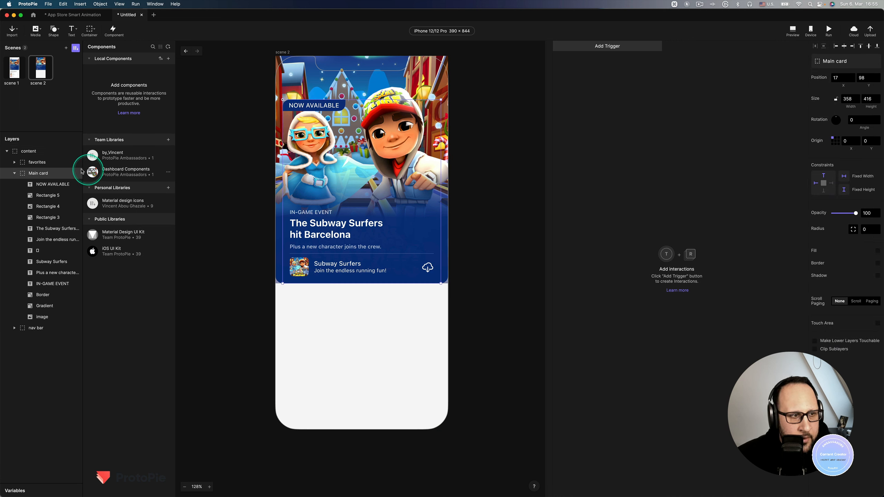
click(52, 184)
shift+click(48, 195)
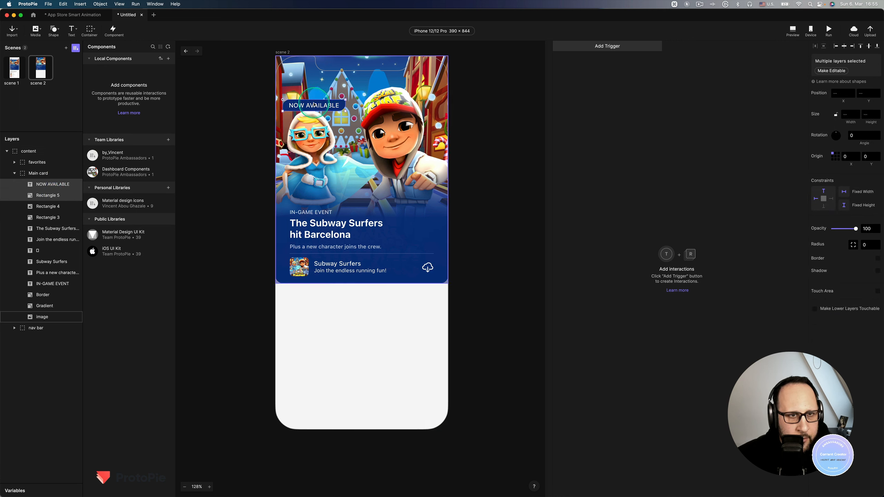
drag(314, 106, 314, 85)
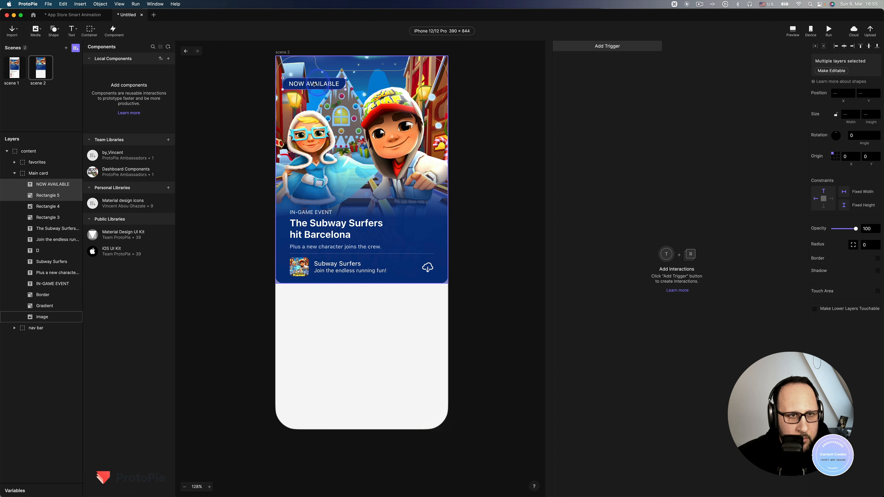
Make the Rectangle 5 shape behind the NOW AVAILABLE text in scene 2 editable.
click(48, 197)
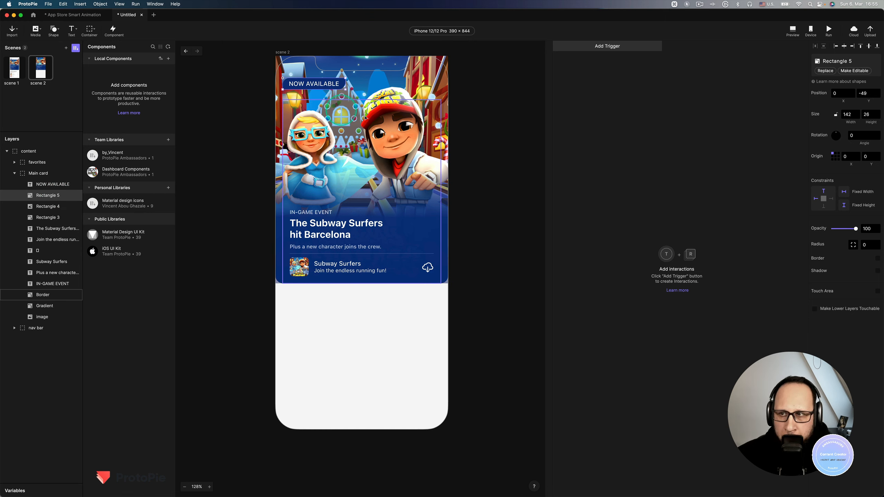
click(872, 86)
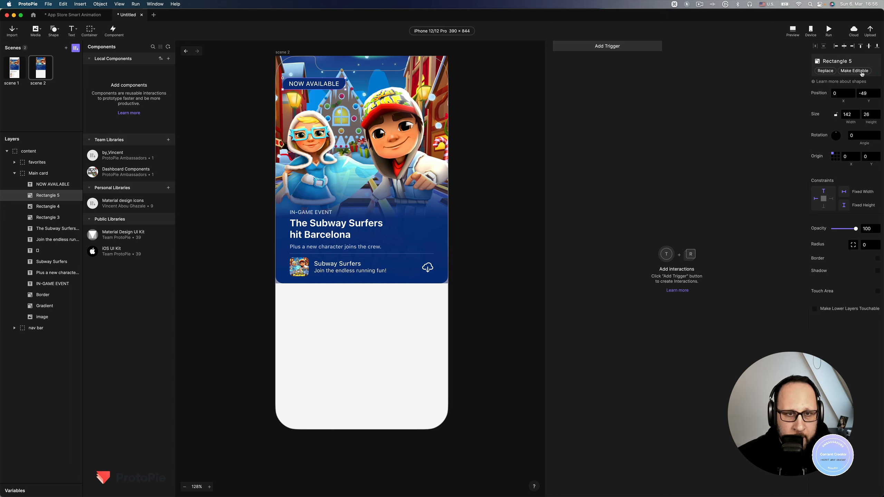
click(856, 72)
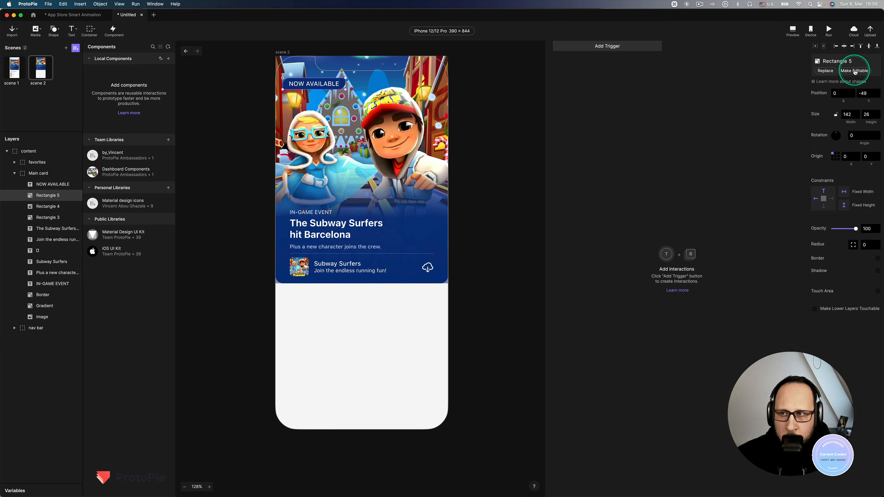
click(855, 73)
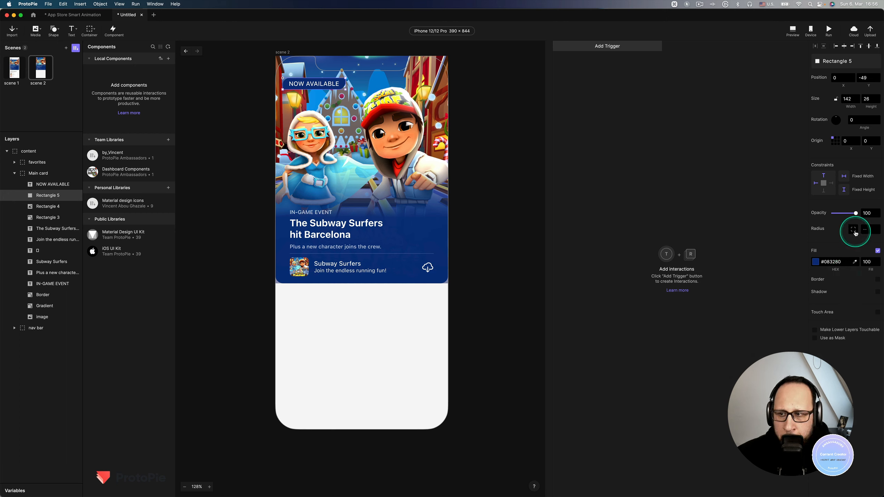
Try corner radii of 8 and 12 on the Rectangle 5 shape behind the NOW AVAILABLE text in scene 2.
click(866, 229)
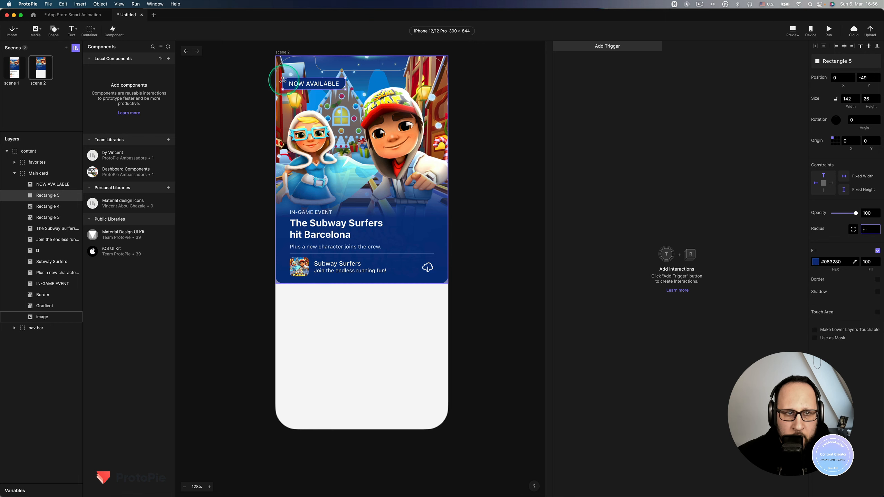
text(8)
key(Return)
click(870, 230)
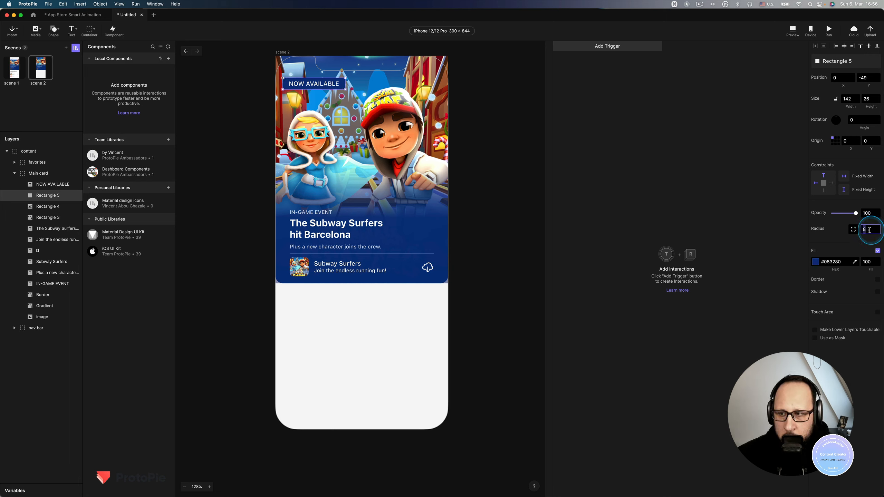
text(12)
key(Return)
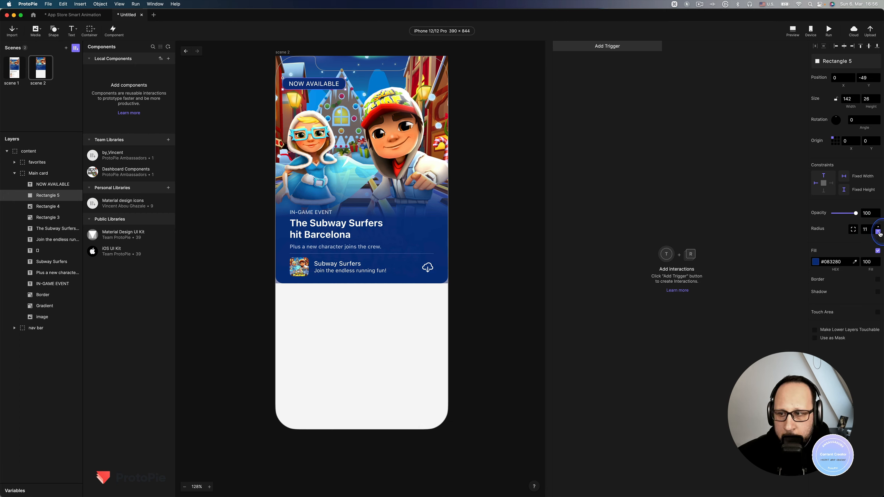
click(483, 194)
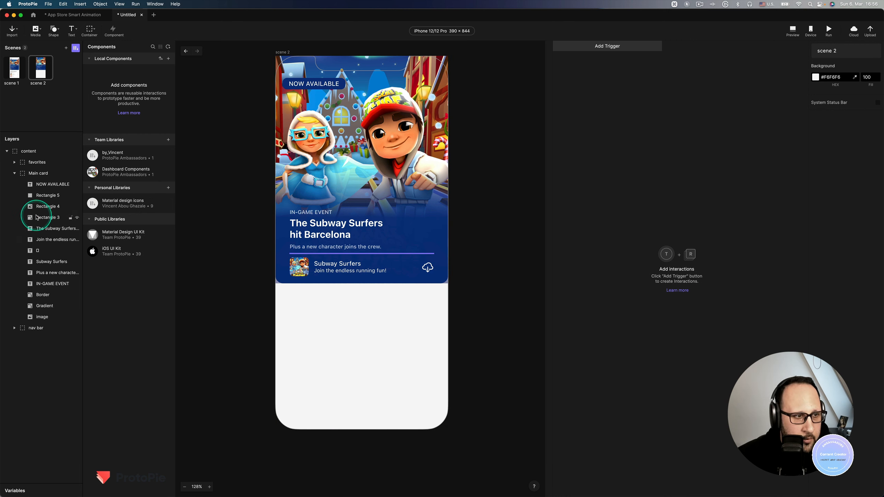
Set the corner radius of the Rectangle 5 shape in scene 2 to 8.
click(44, 195)
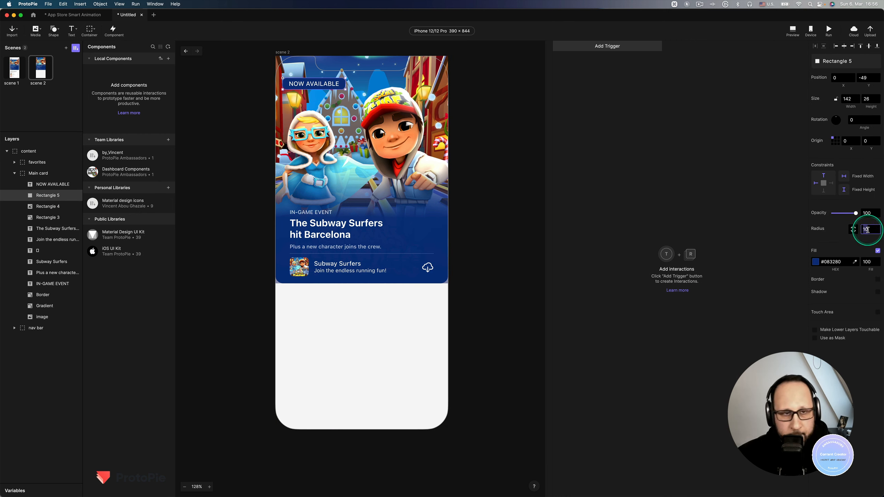
text(8)
key(Return)
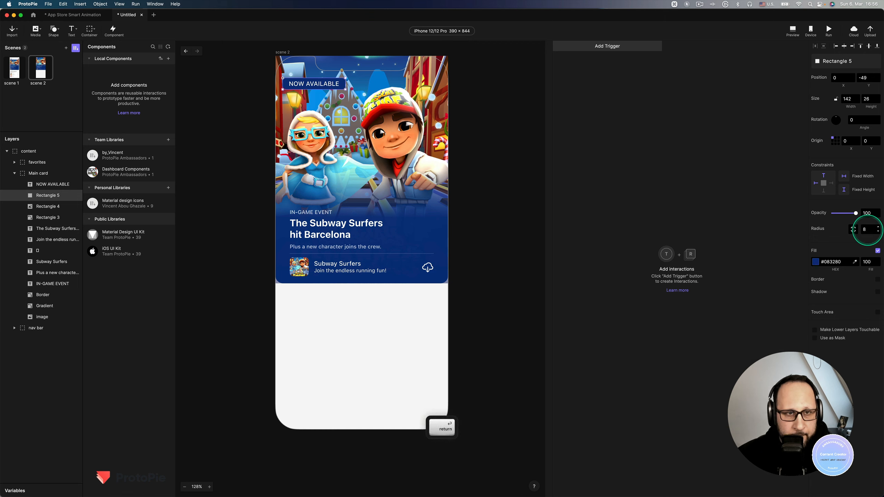
click(479, 140)
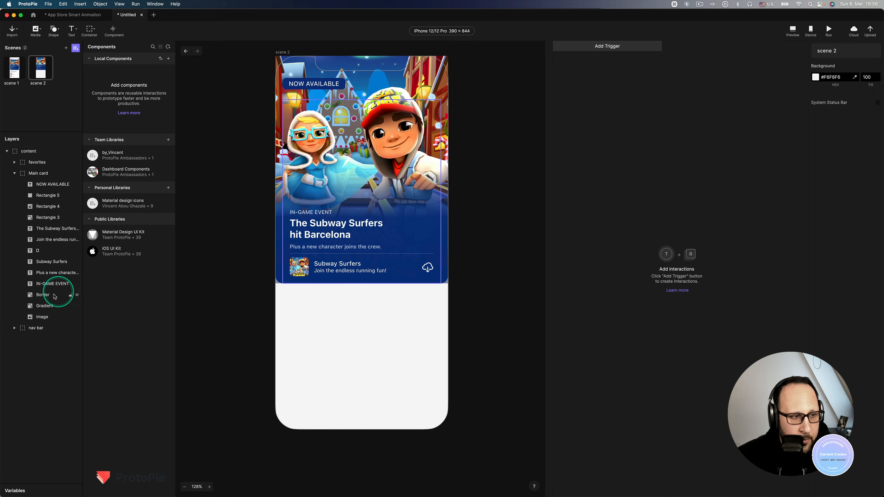
Extend the Gradient layer in scene 2 downward to the image's lower edge, at a height of about 432.
click(78, 307)
click(78, 307)
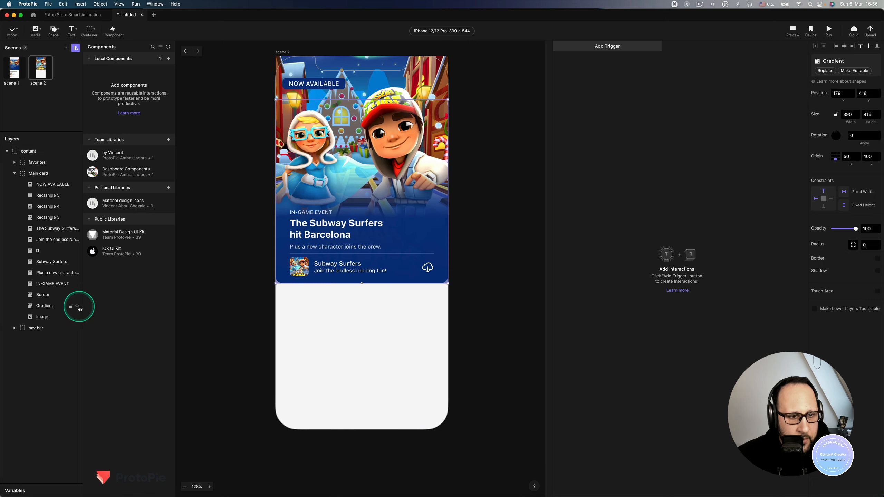
click(54, 307)
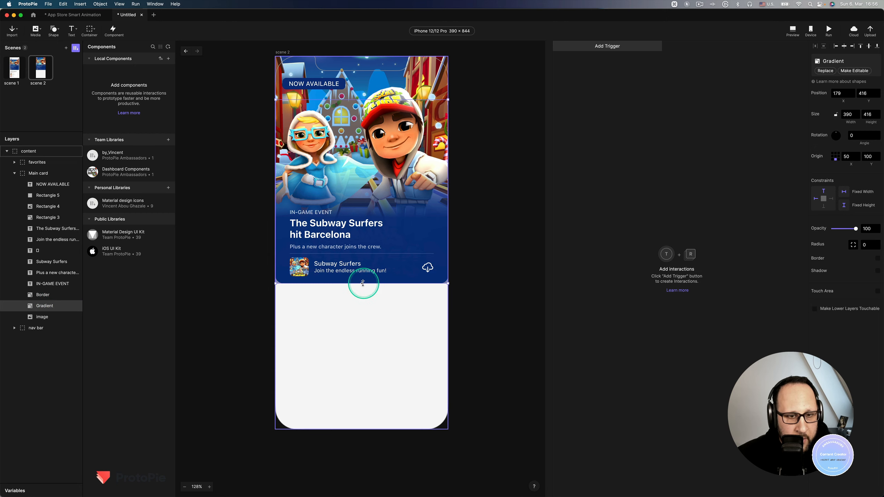
drag(362, 284, 362, 290)
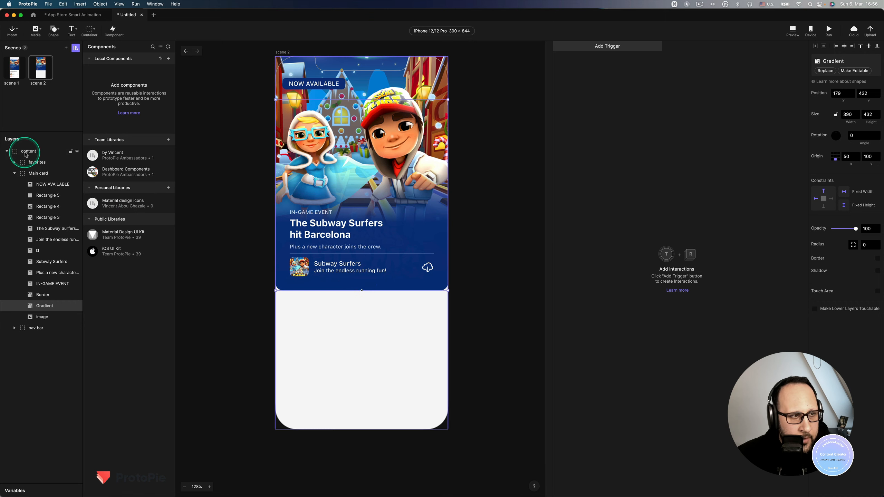
Turn off Clip Sublayers on scene 2's content container and inspect the Main card in scene 2 of the App Store Smart Animation file.
click(50, 154)
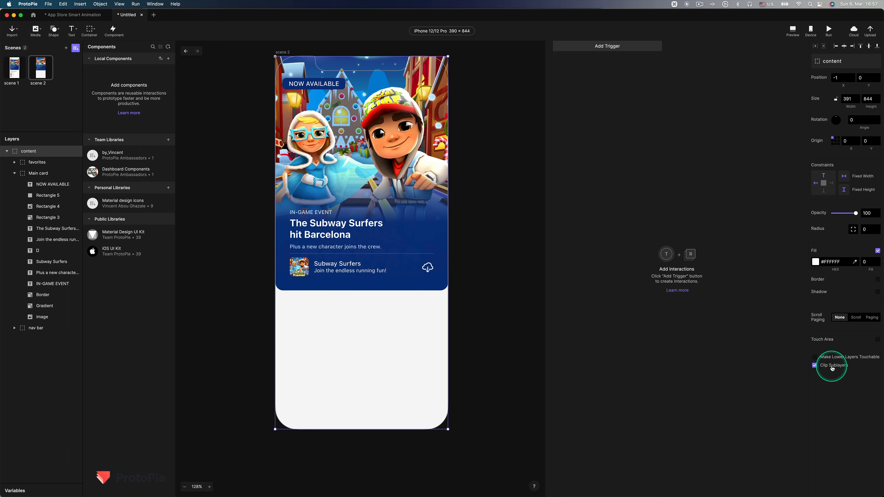
click(832, 369)
click(70, 16)
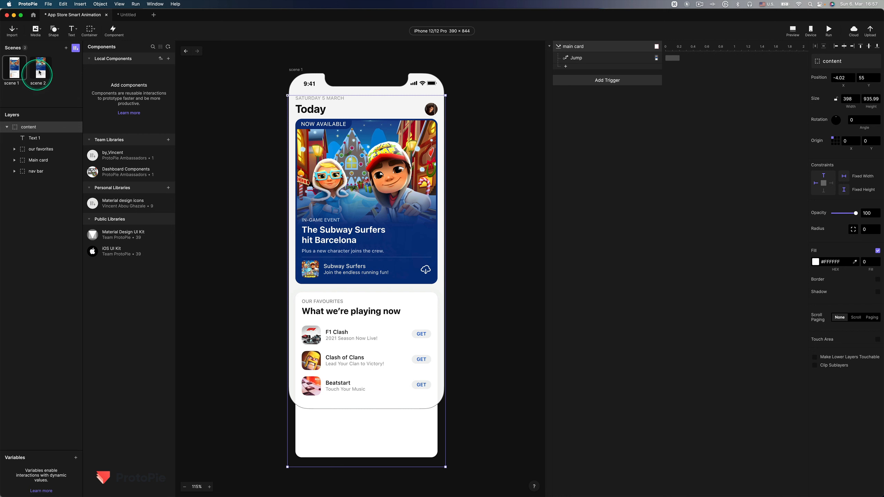
click(41, 69)
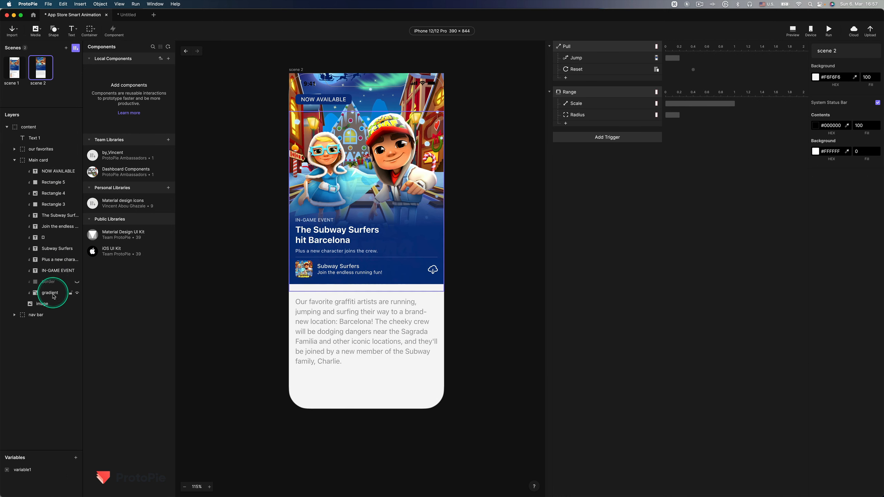
click(15, 160)
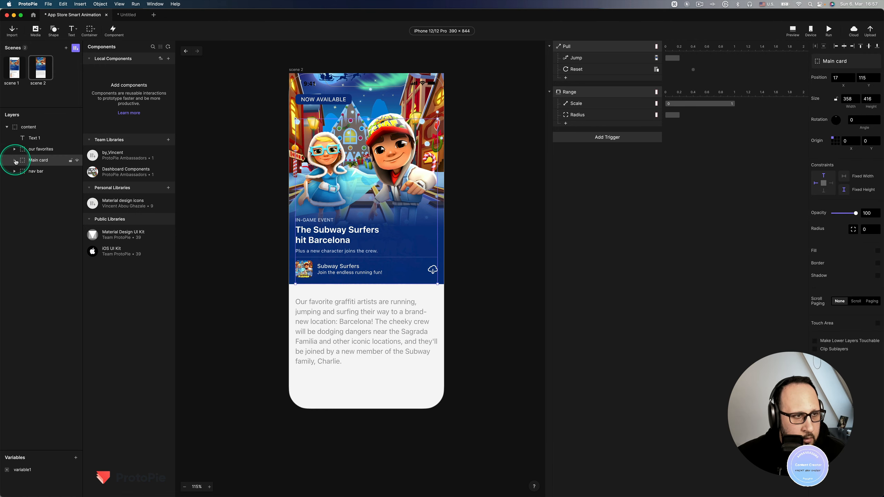
click(14, 160)
click(119, 12)
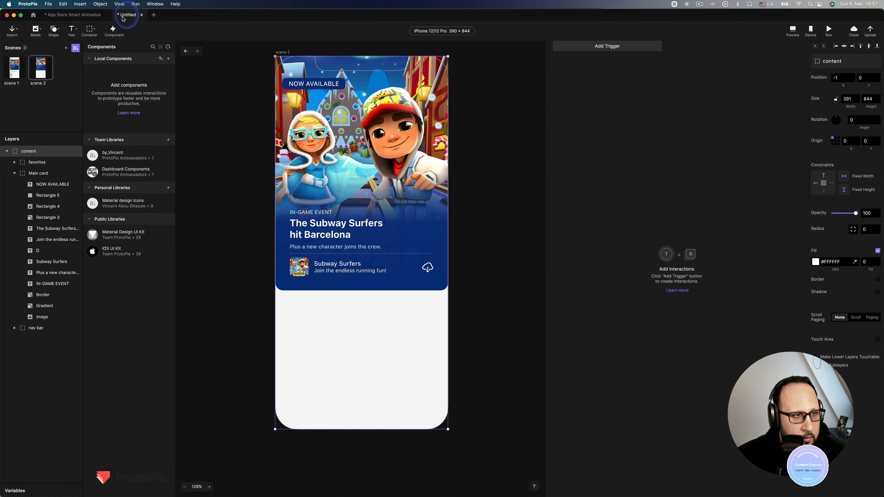
Try extending the Main card container in scene 2 downward to a height of about 431, and undo it.
click(47, 176)
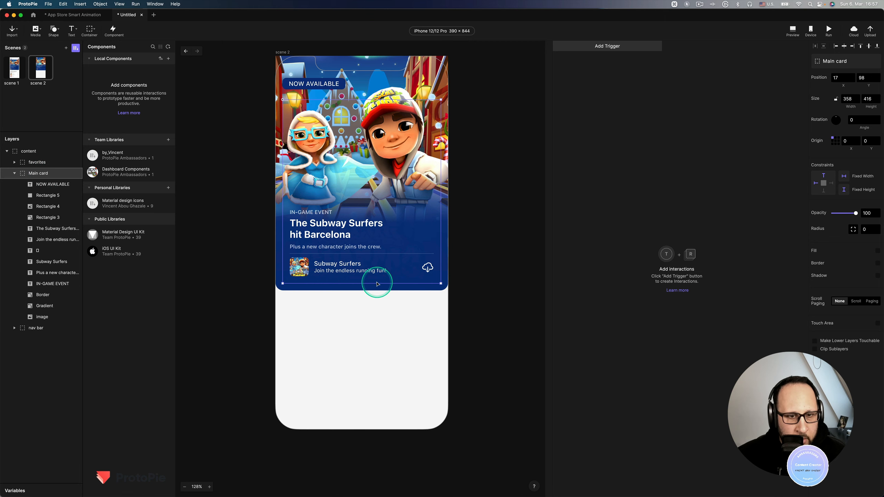
drag(376, 284, 376, 289)
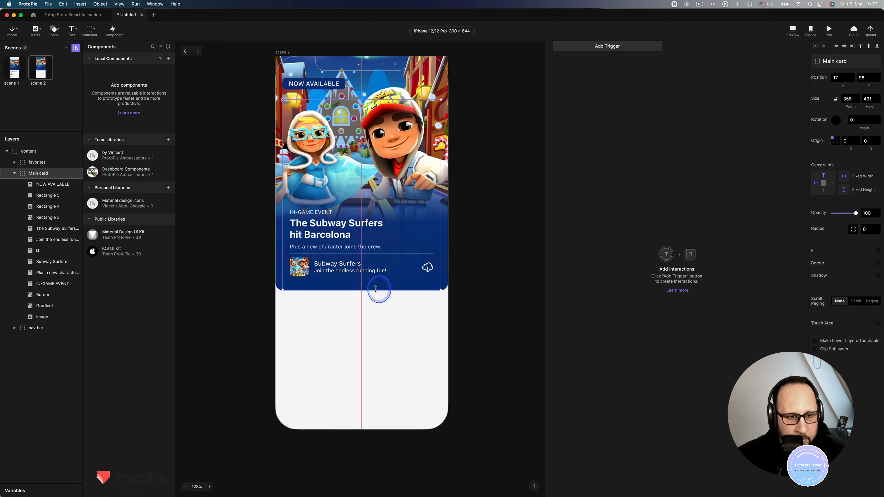
key(super+z)
Try widening the Main card container to 390, centring it horizontally and pulling its left edge outward, undoing each change.
click(851, 98)
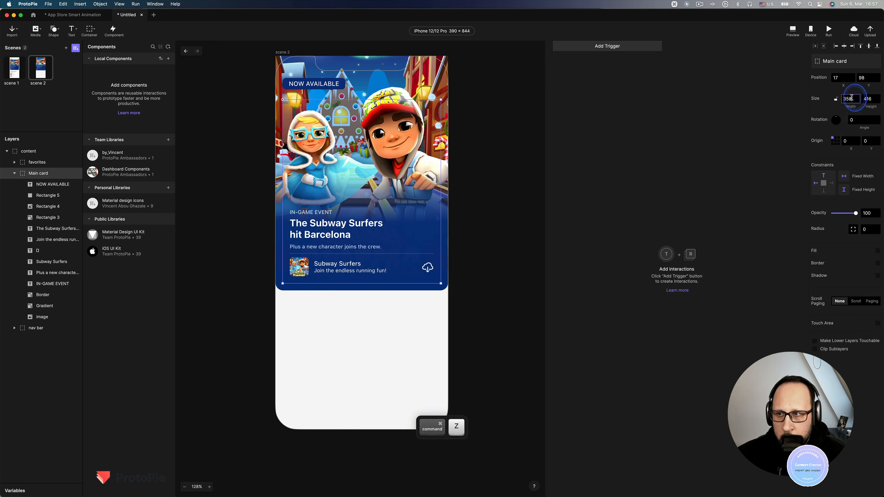
text(390)
key(Return)
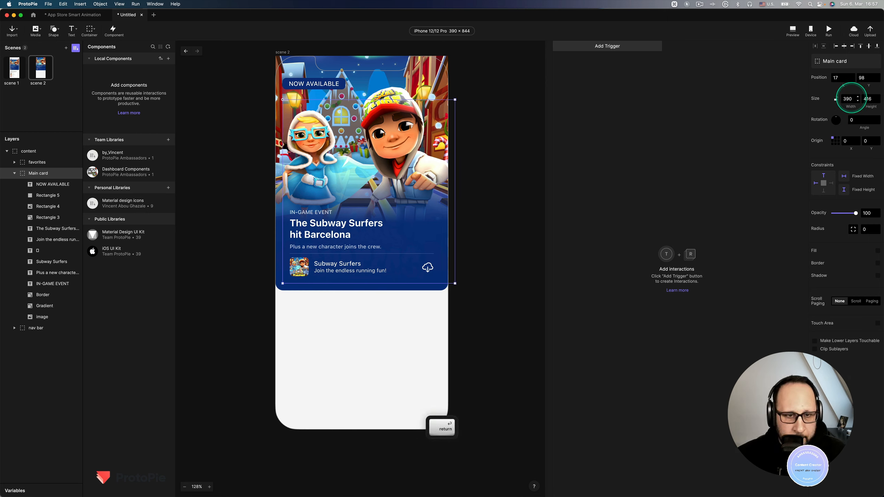
click(845, 47)
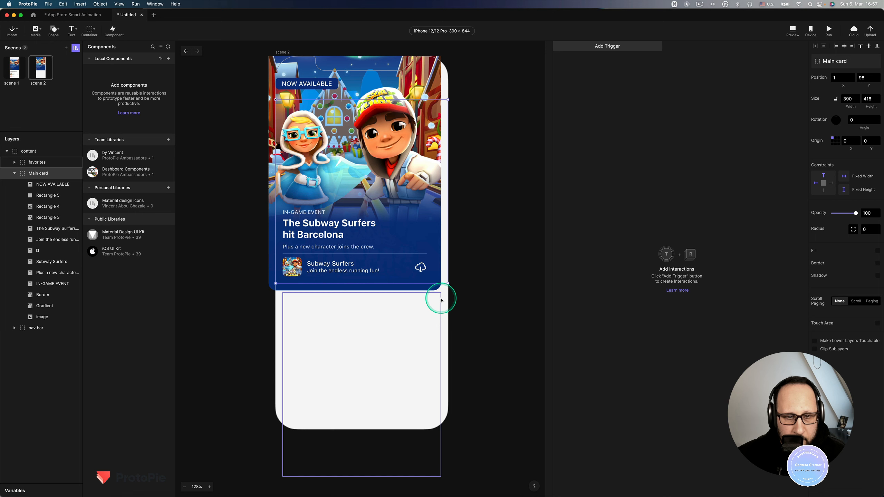
key(super+z)
key(super+z)
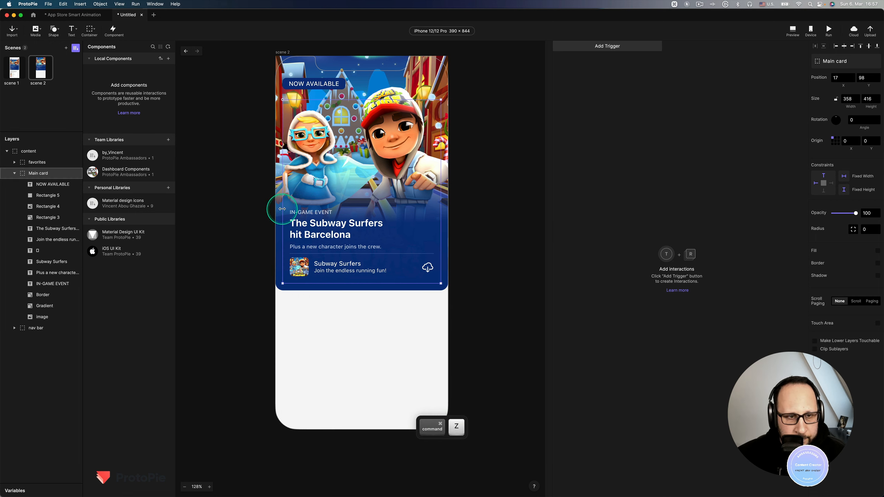
drag(282, 209, 277, 209)
key(super+z)
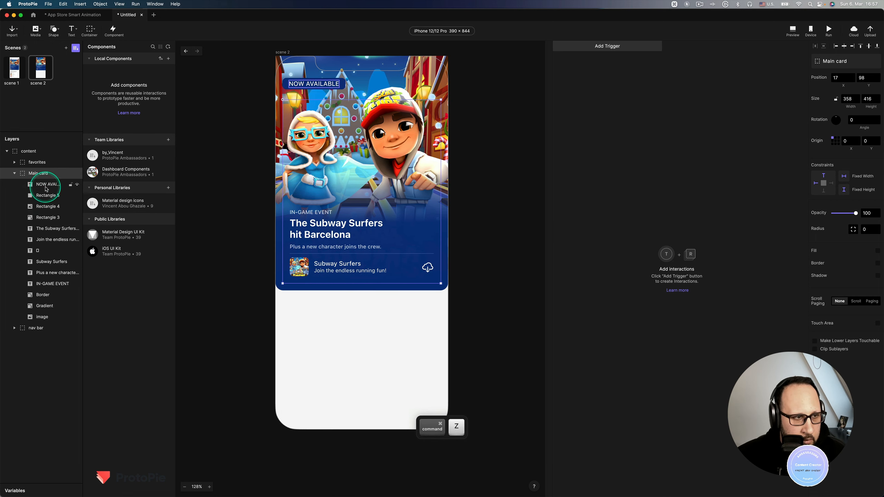
click(44, 184)
shift+click(52, 319)
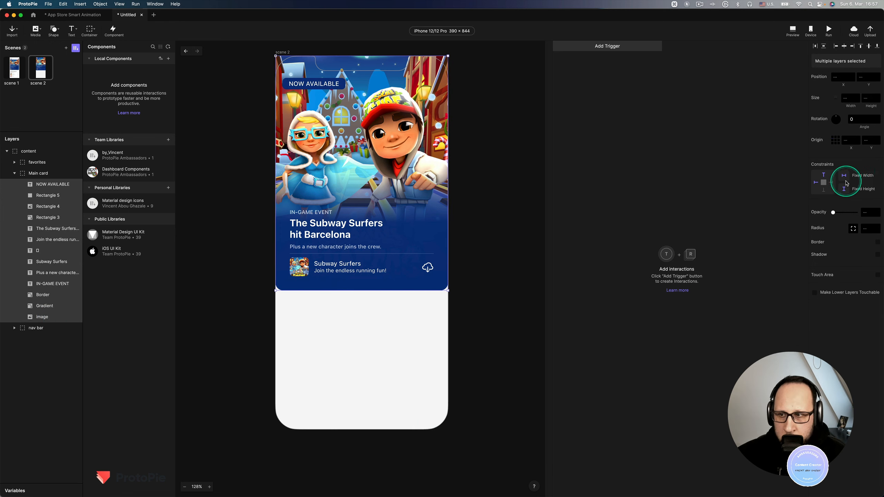
click(42, 317)
Resize the Main card container in scene 2 to 390 wide and about 432 high, and centre it horizontally.
click(41, 174)
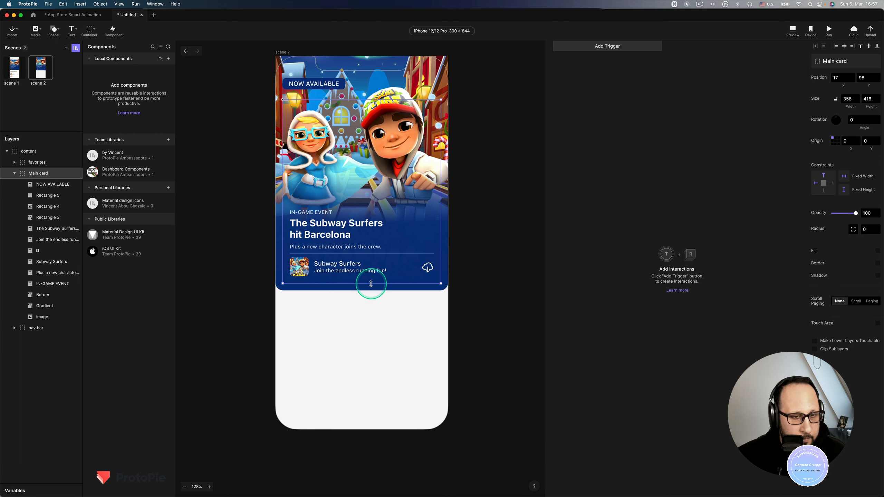
drag(371, 284, 371, 291)
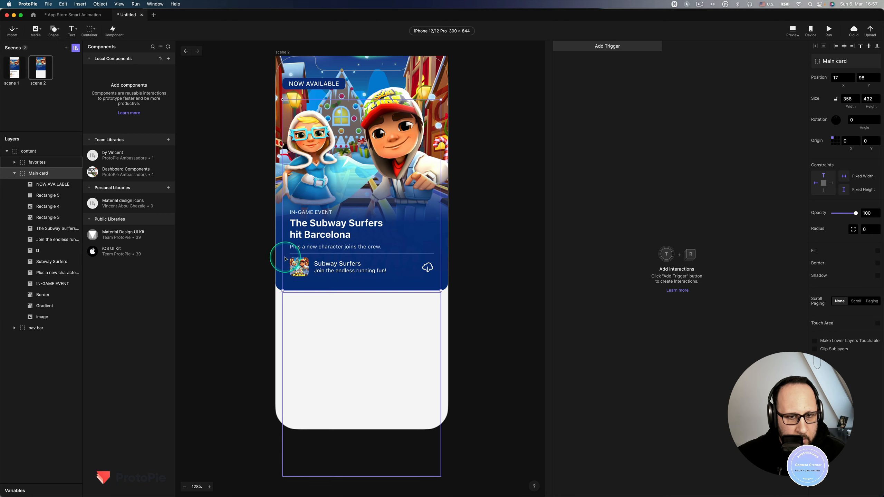
click(851, 99)
text(390)
key(Return)
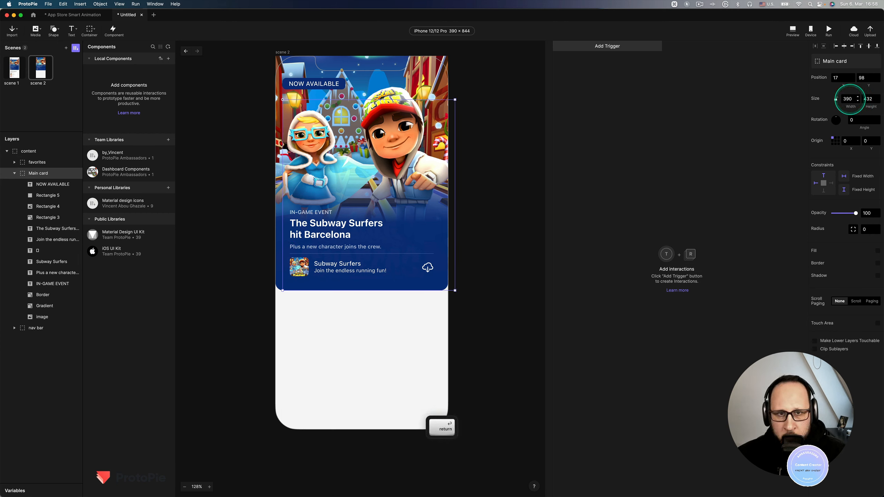
click(847, 48)
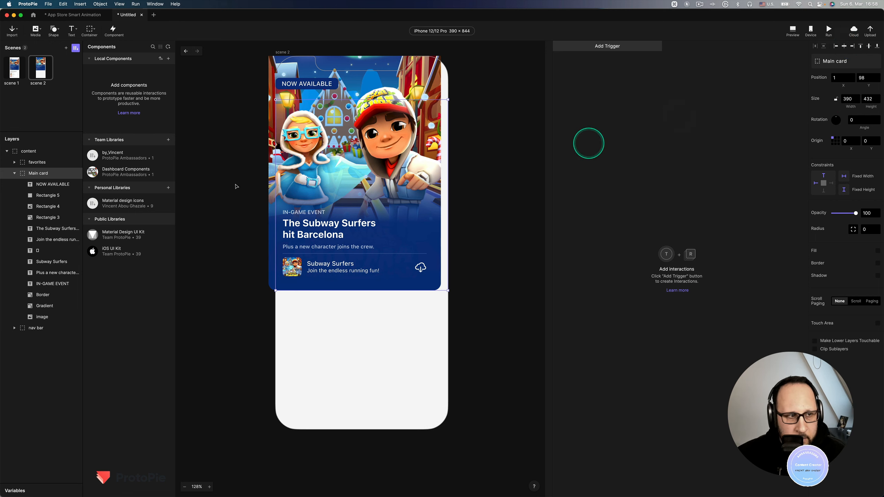
Move all layers inside the Main card to the right together so the image spans the phone screen's full width.
click(38, 184)
shift+click(51, 318)
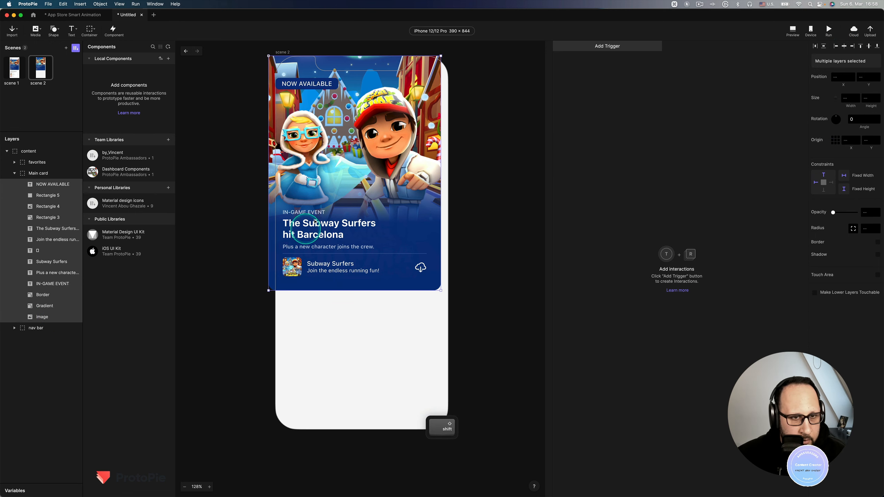
drag(315, 219, 322, 219)
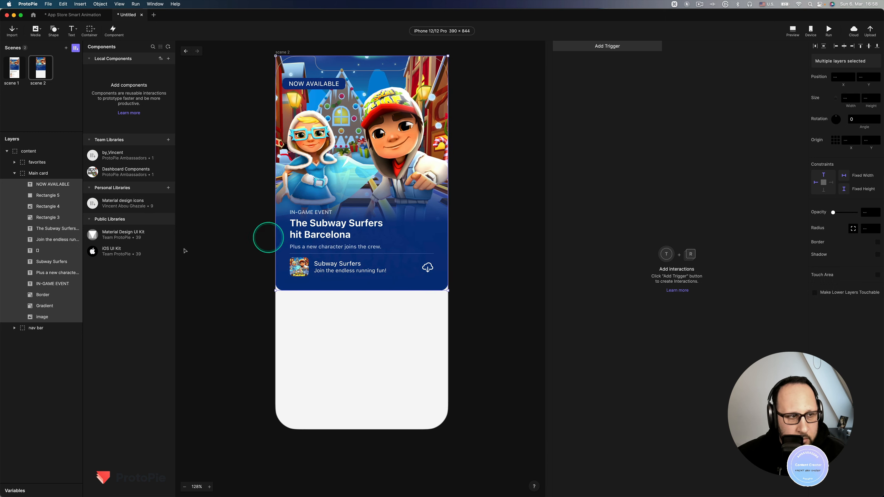
Try Clip Sublayers on the Main card container and switch it off again.
click(41, 173)
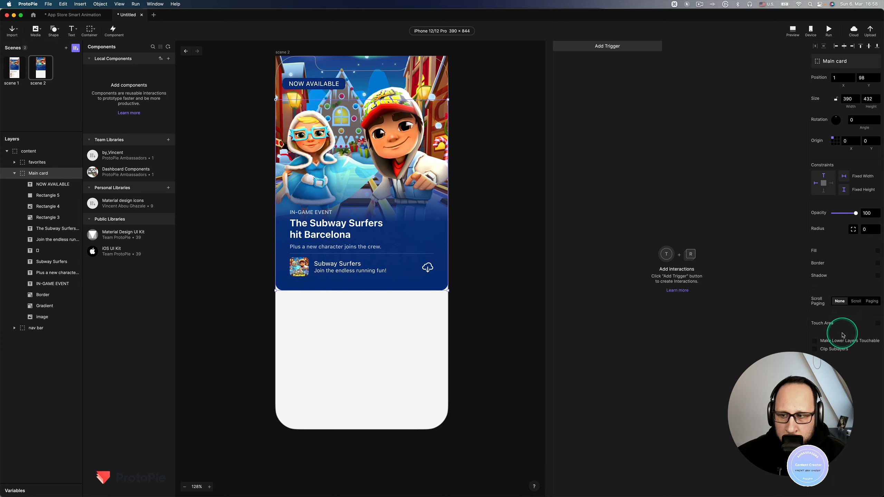
click(837, 350)
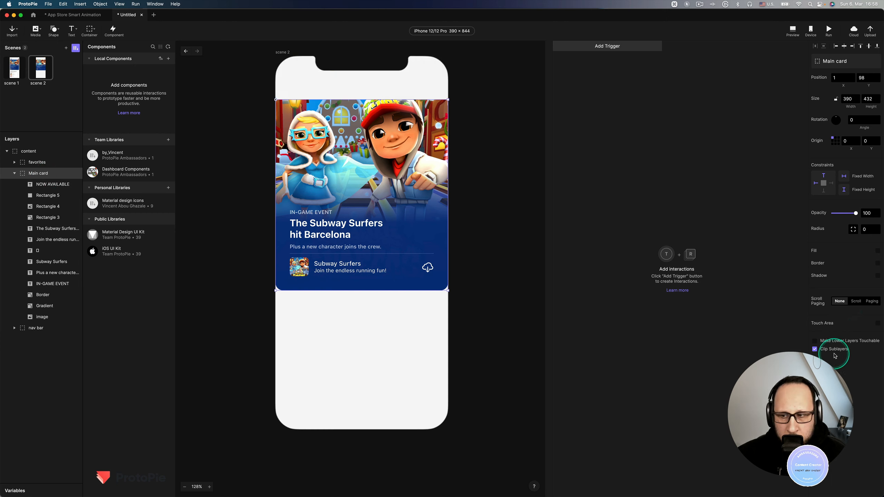
click(835, 350)
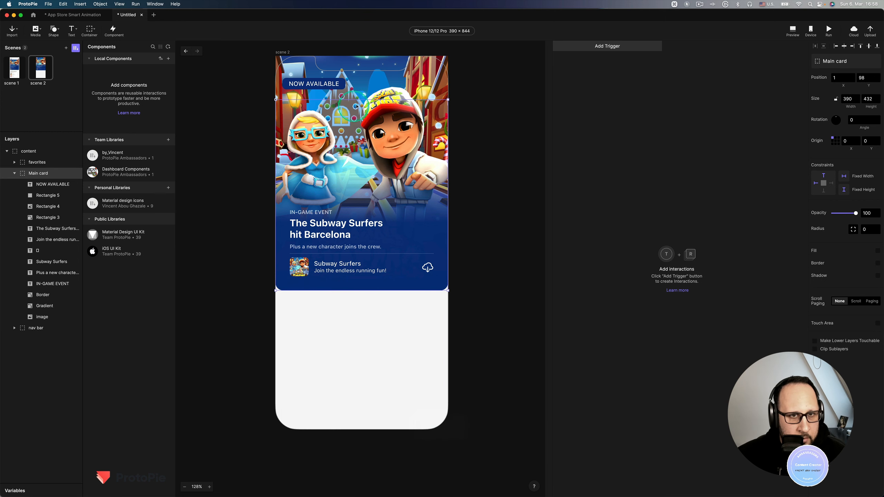
Extend the Main card upward to Y 0 with a height of 530, and move all its layers down together to fill it.
drag(361, 103, 364, 57)
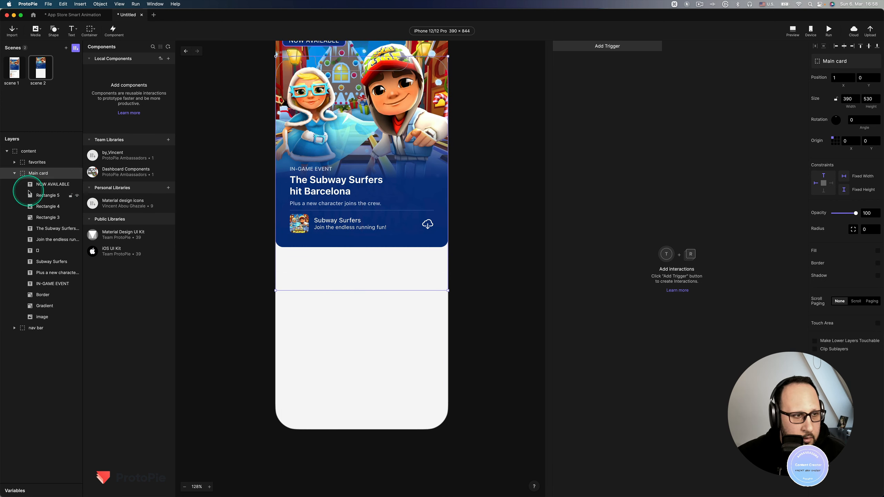
click(49, 184)
shift+click(42, 317)
drag(406, 121, 379, 159)
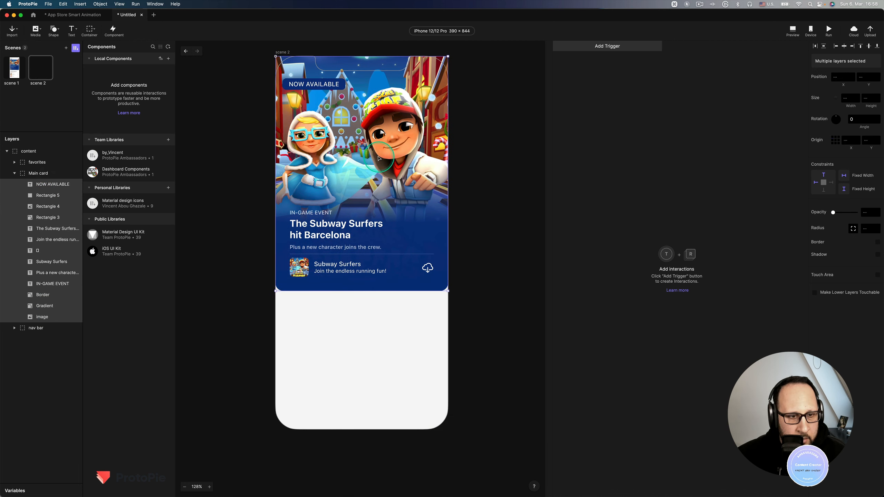
Turn on Clip Sublayers for the Main card container in scene 2.
click(43, 173)
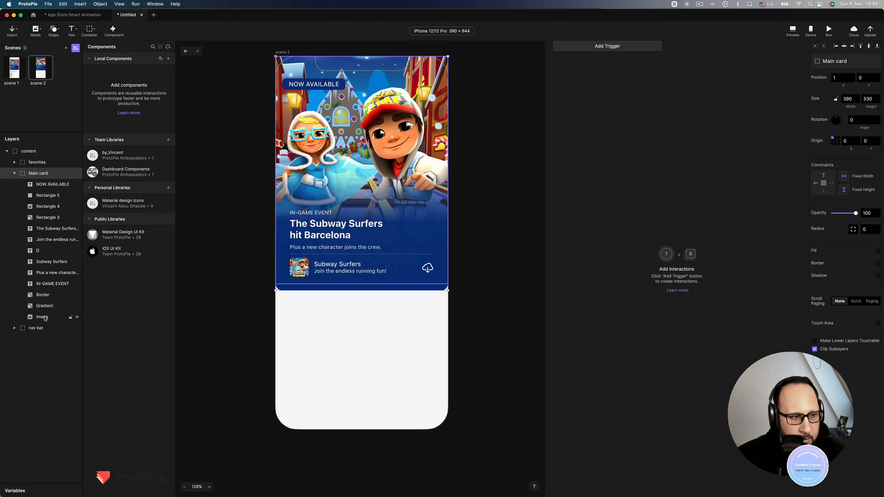
Stretch the Main card's image layer down to a height of 531 and its Gradient layer down to a height of 444.
click(45, 318)
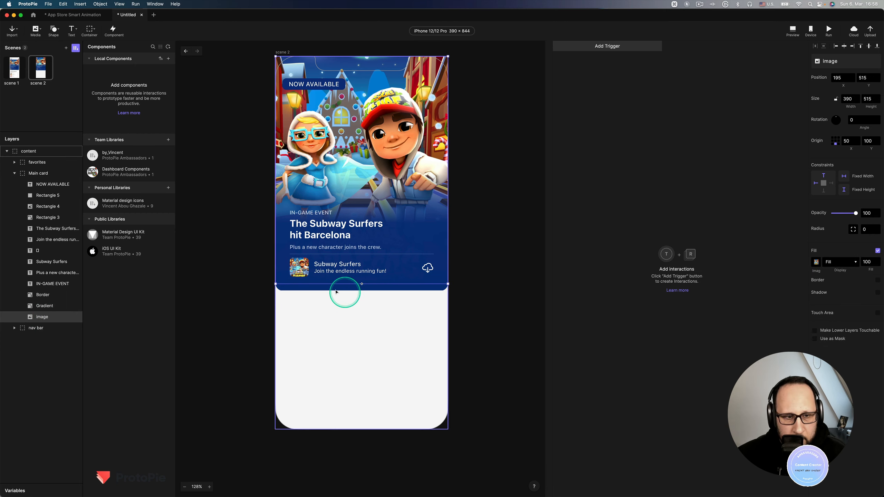
drag(362, 284, 362, 290)
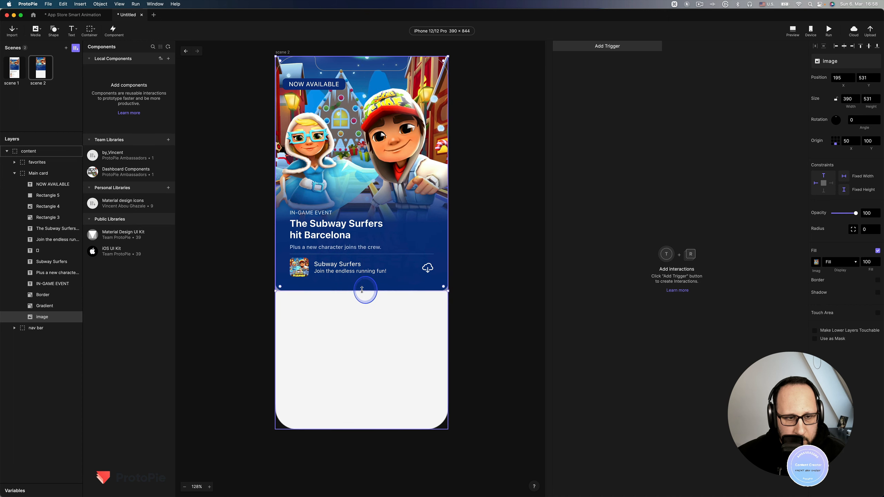
click(53, 306)
drag(414, 287, 367, 296)
key(super+z)
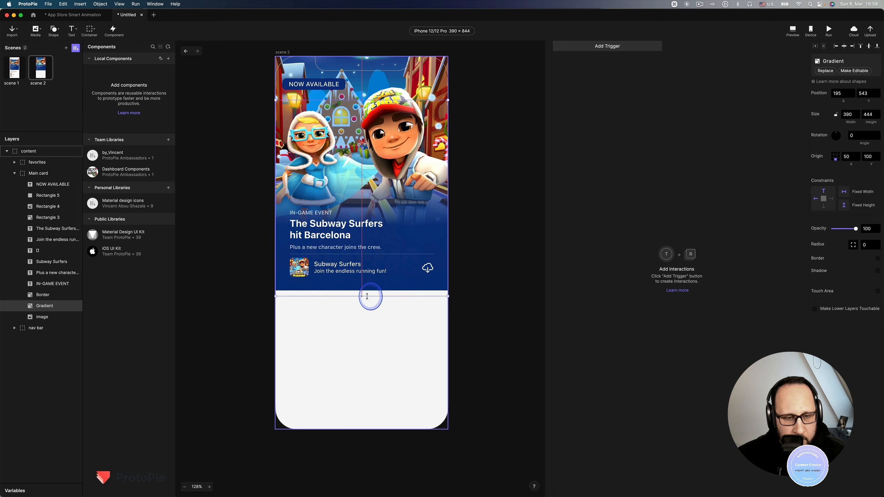
click(495, 328)
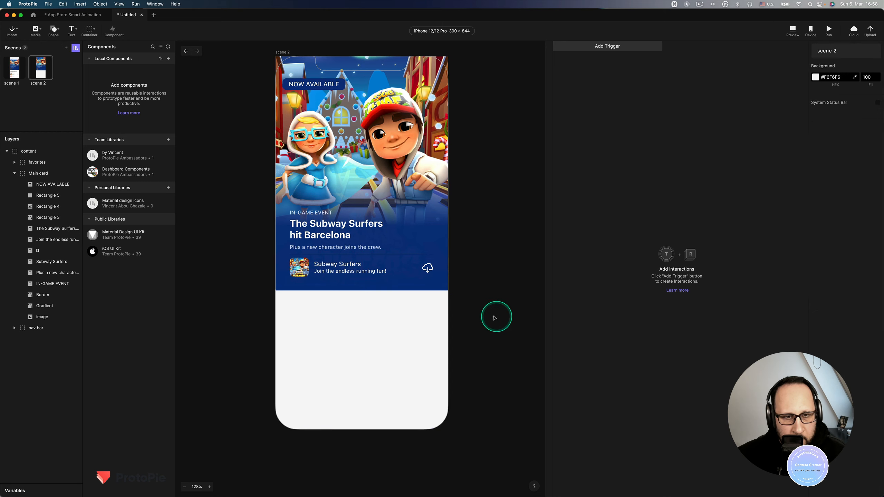
Add a Tap trigger to the Main card container in scene 1.
key(space)
drag(489, 241, 490, 262)
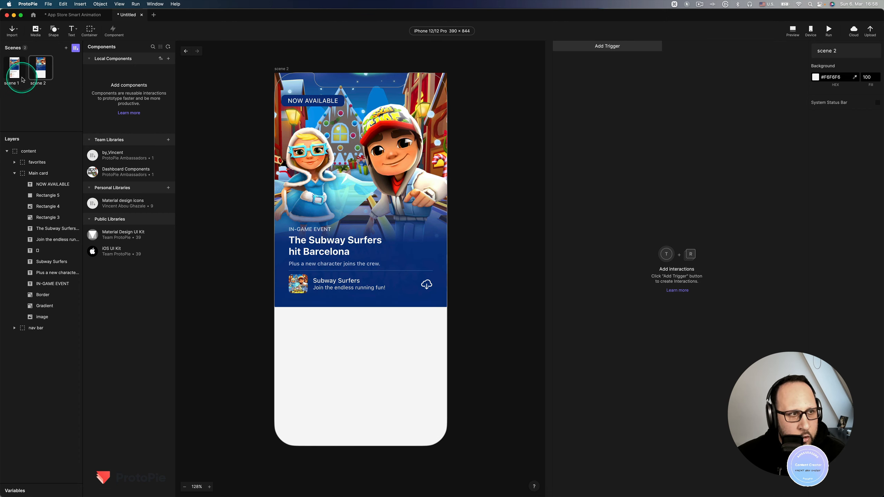
click(14, 69)
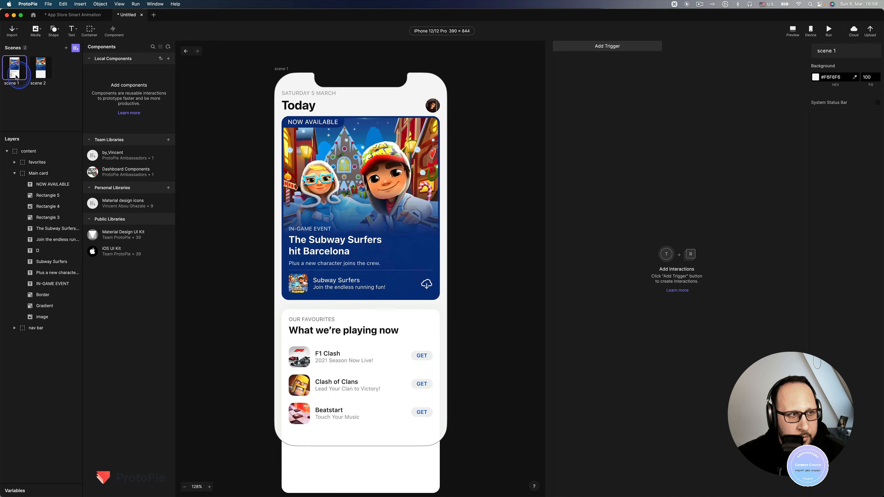
key(space)
drag(456, 193, 456, 191)
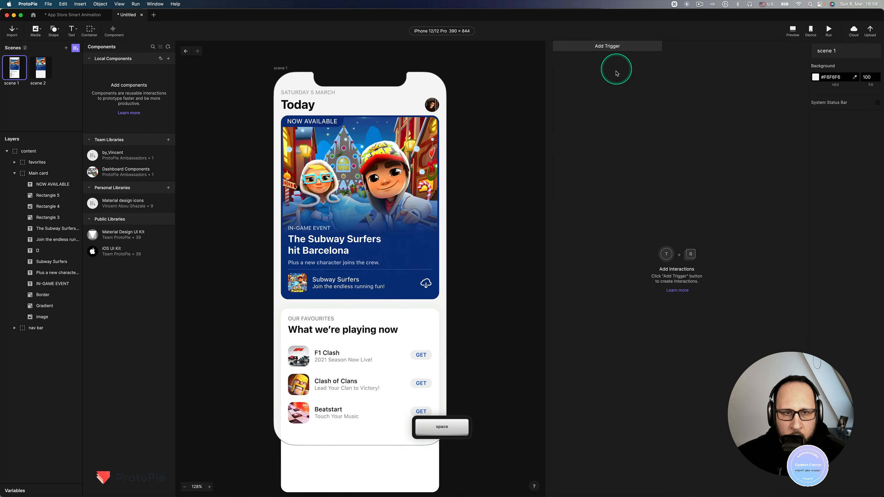
click(42, 175)
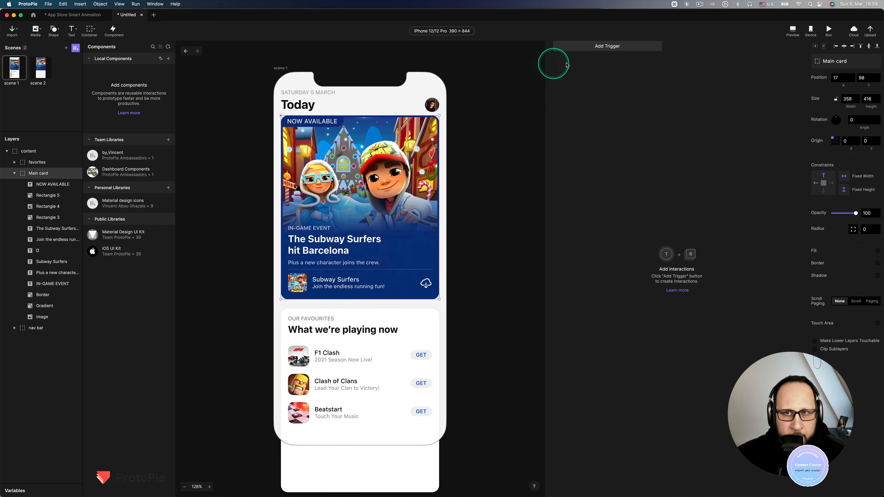
click(594, 50)
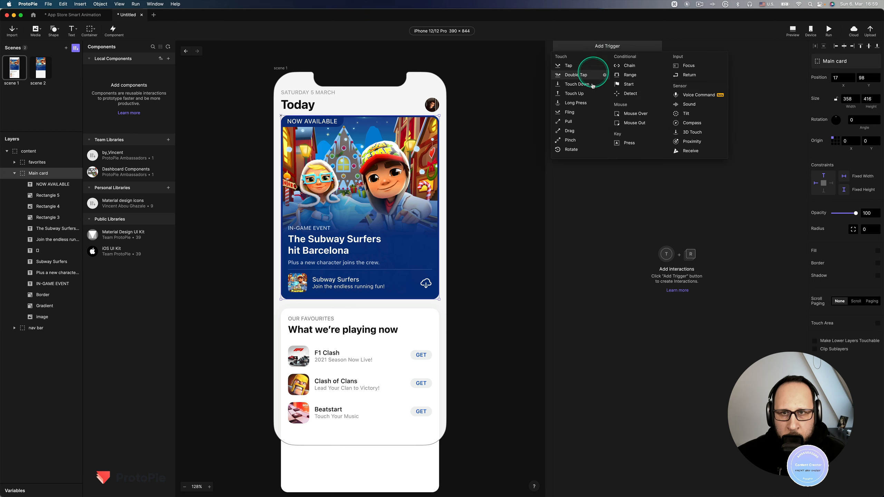
click(576, 71)
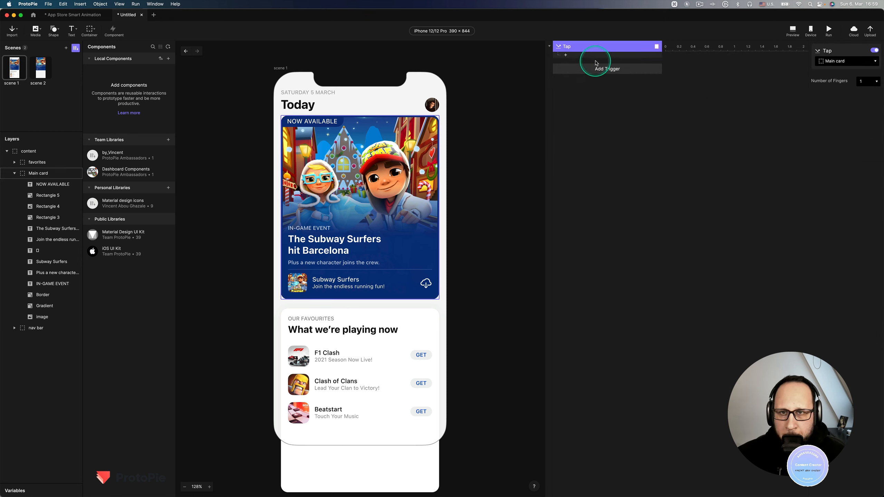
Rename the Tap trigger as "main card".
key(super)
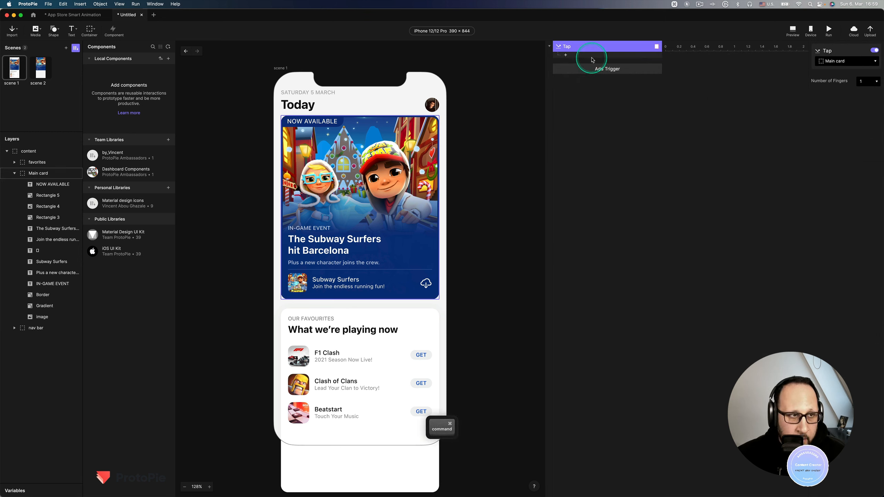
key(super+r)
text(mai)
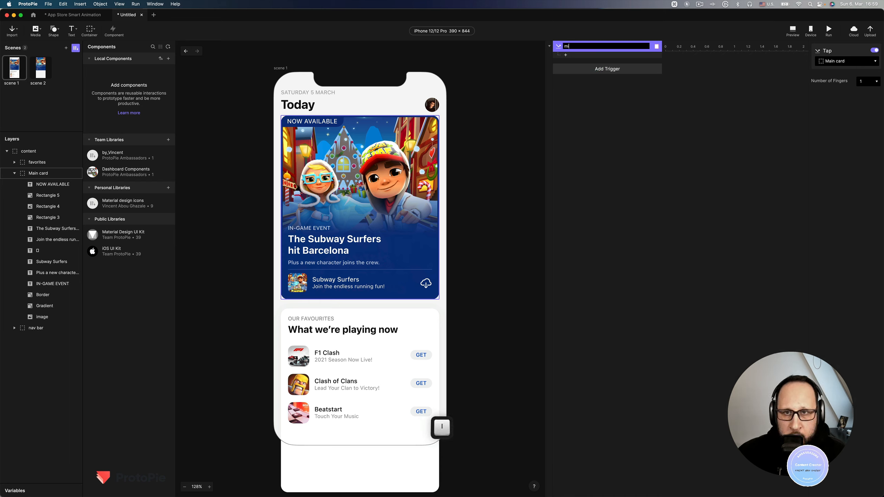
text(n )
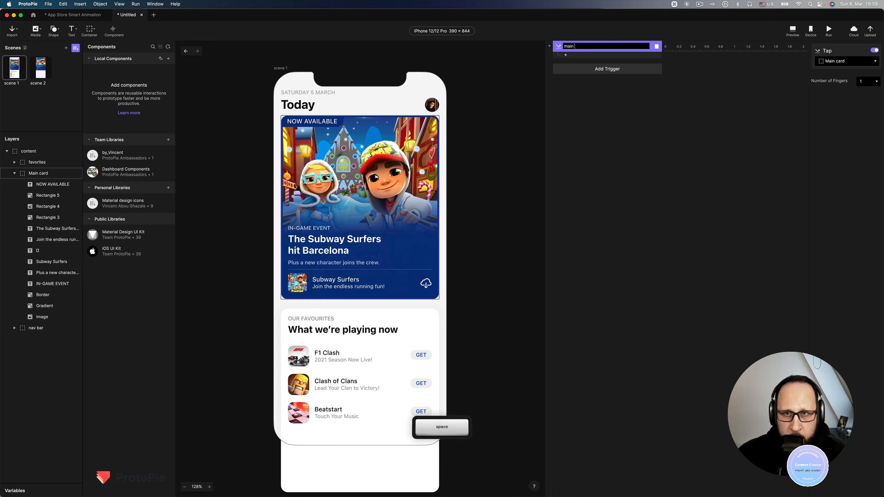
text(card)
key(Return)
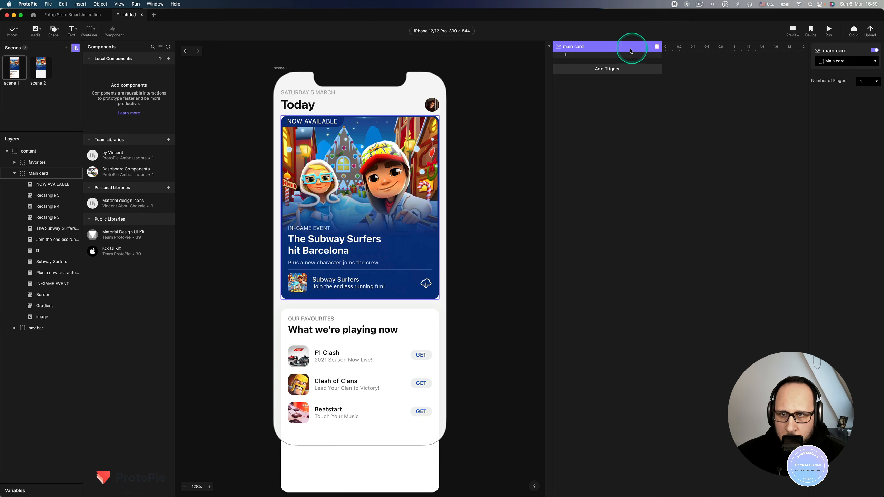
Add a Jump response to the main card trigger, targeting scene 2 with the Smart transition.
click(584, 56)
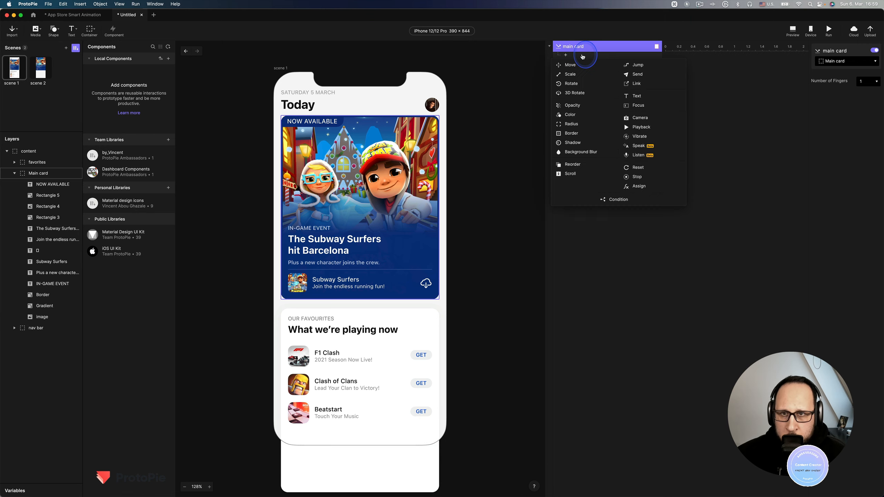
click(637, 69)
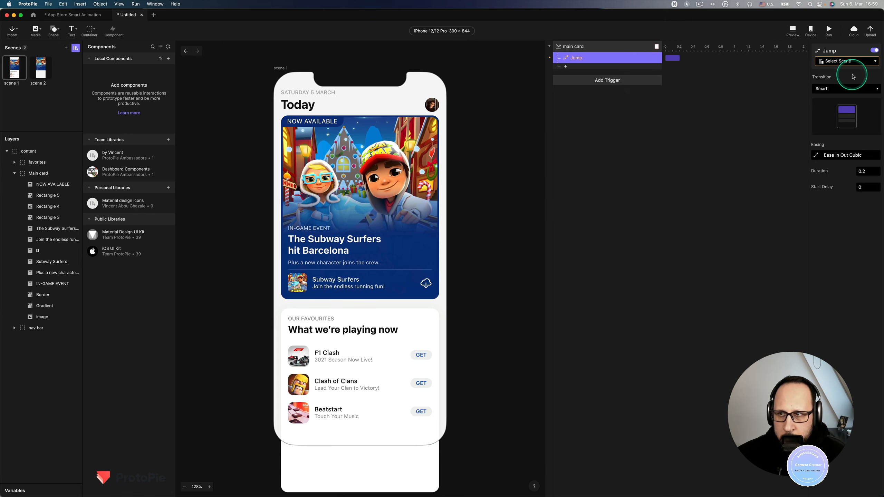
click(857, 61)
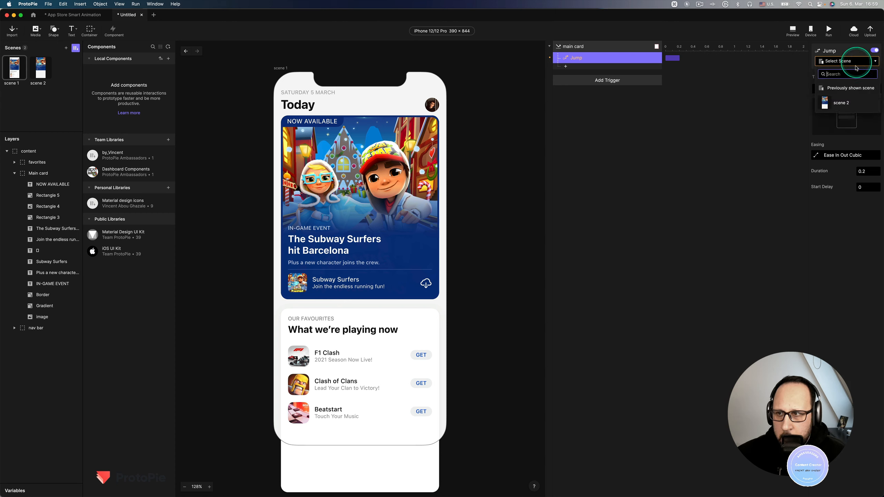
click(845, 107)
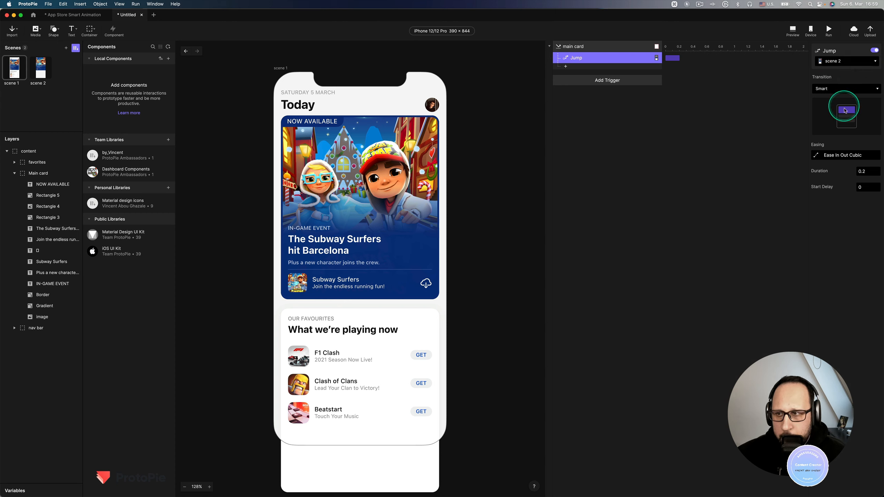
click(831, 91)
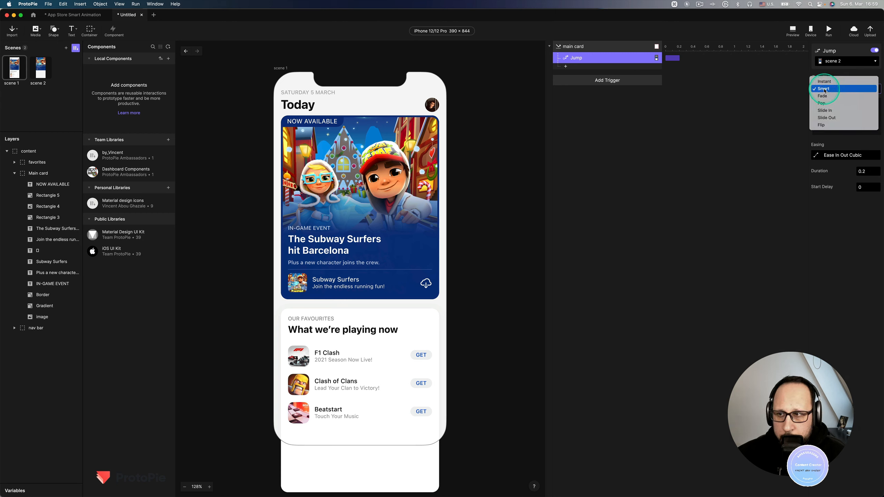
click(825, 90)
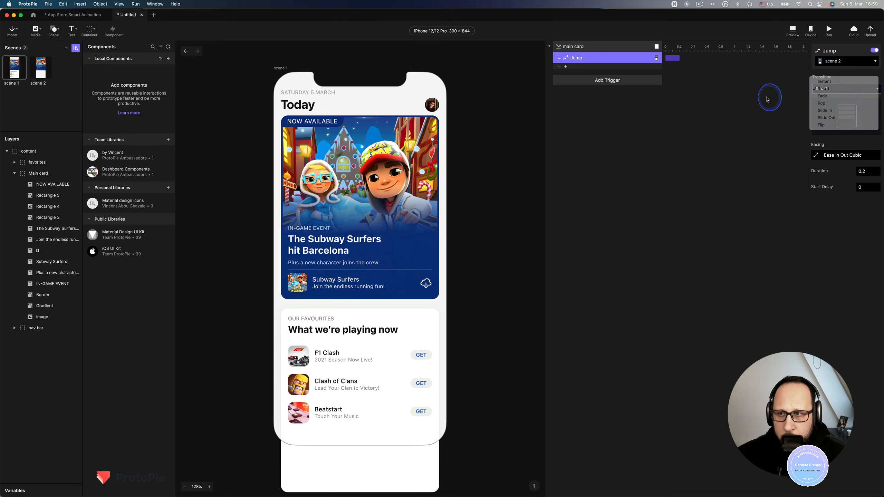
click(870, 172)
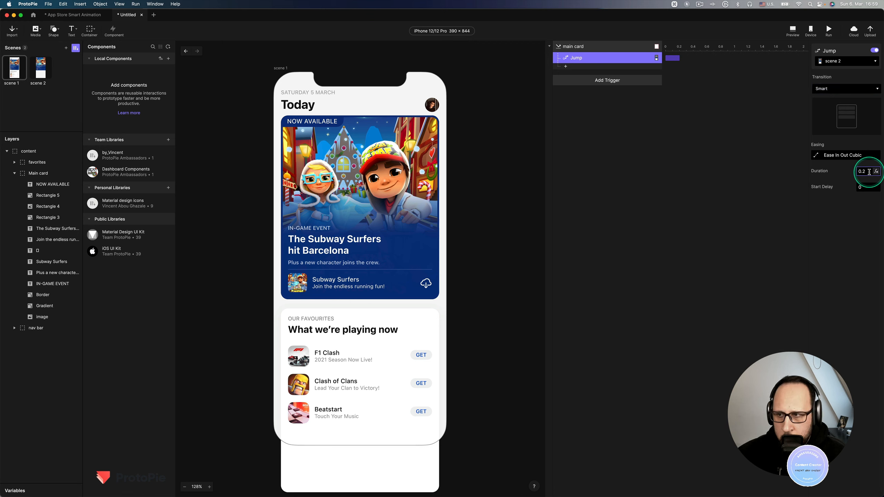
Preview the prototype, test the Smart jump by tapping the main card, and close the preview.
click(793, 29)
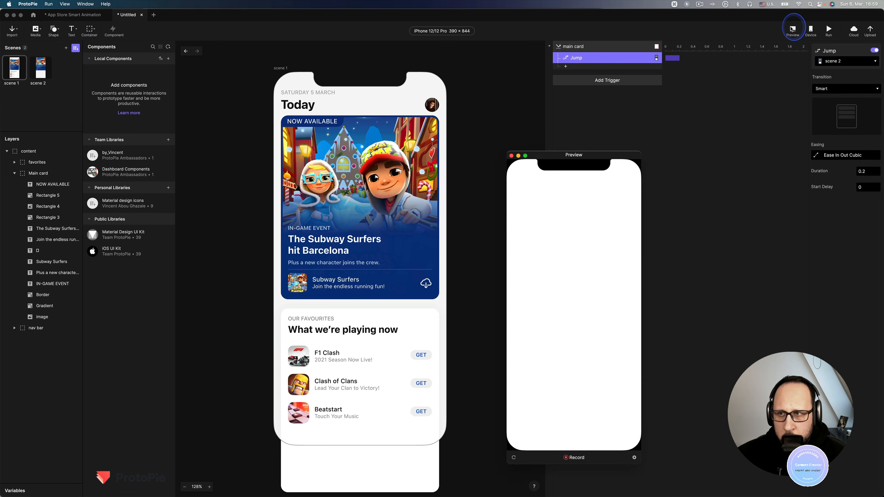
click(570, 262)
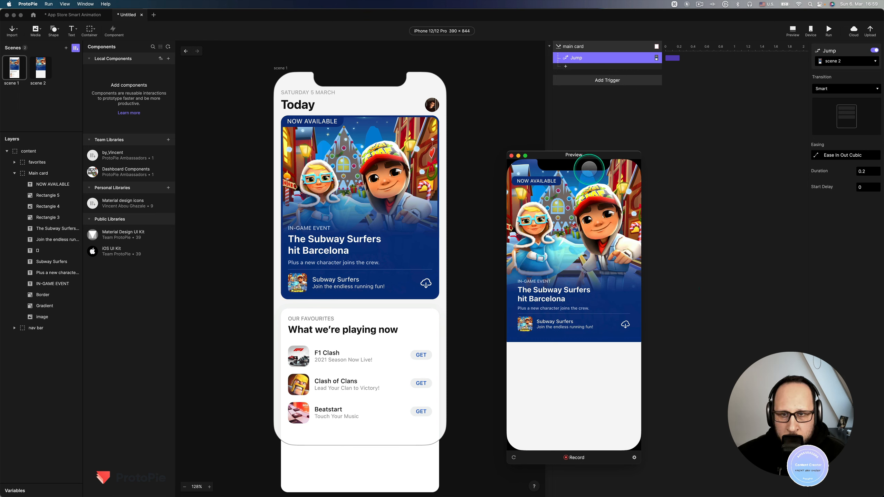
drag(585, 155, 576, 112)
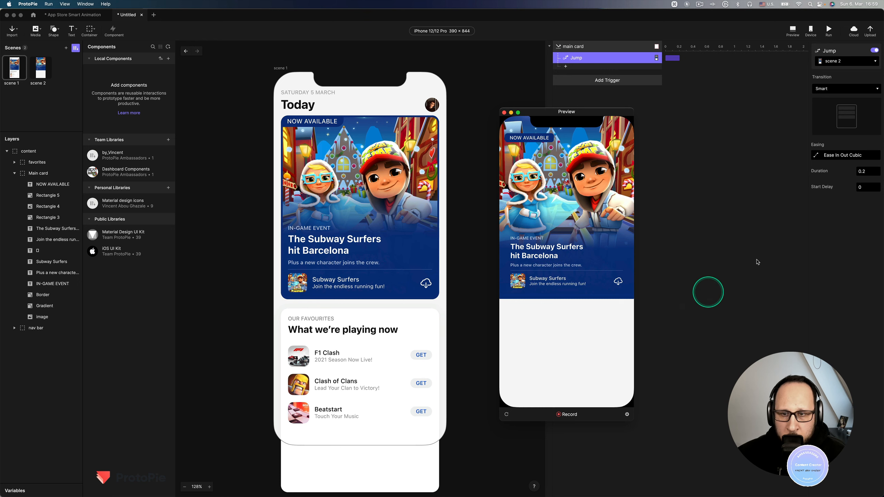
click(504, 113)
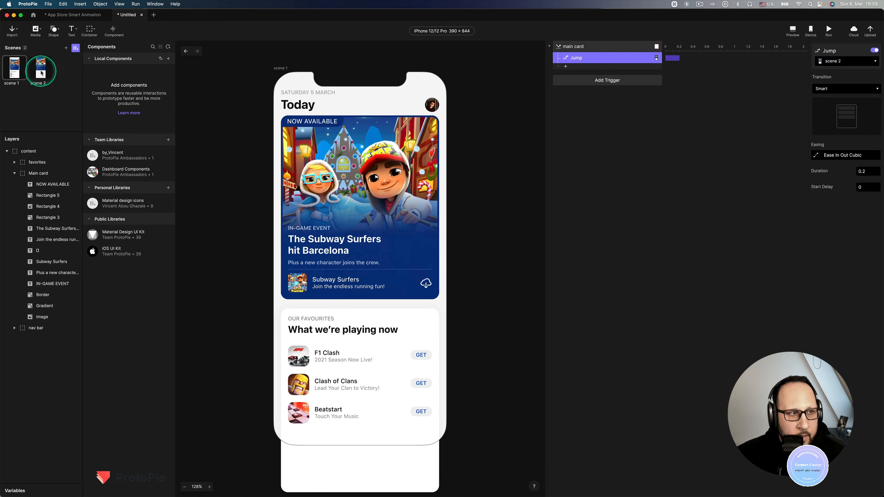
In scene 2, move the card's event label, title, description, divider, app icon and app texts together left to a 16 px left margin.
click(40, 69)
scroll(362, 275, up, 5)
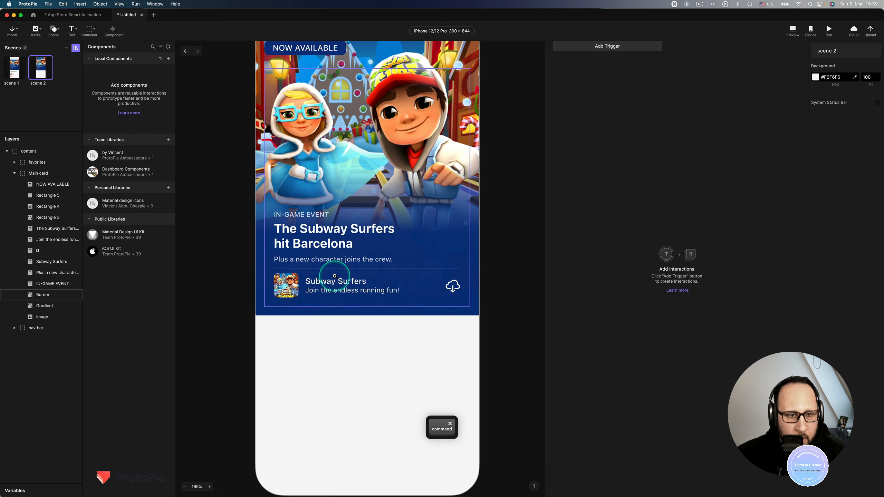
scroll(297, 253, up, 3)
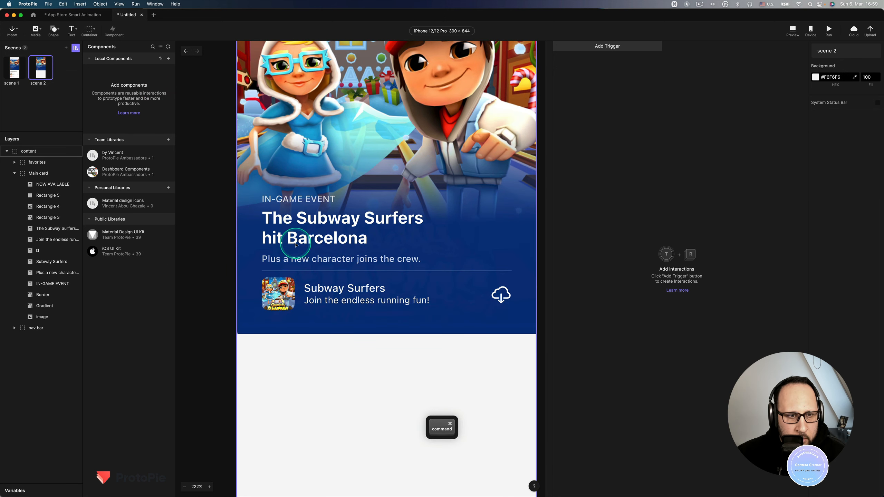
click(295, 245)
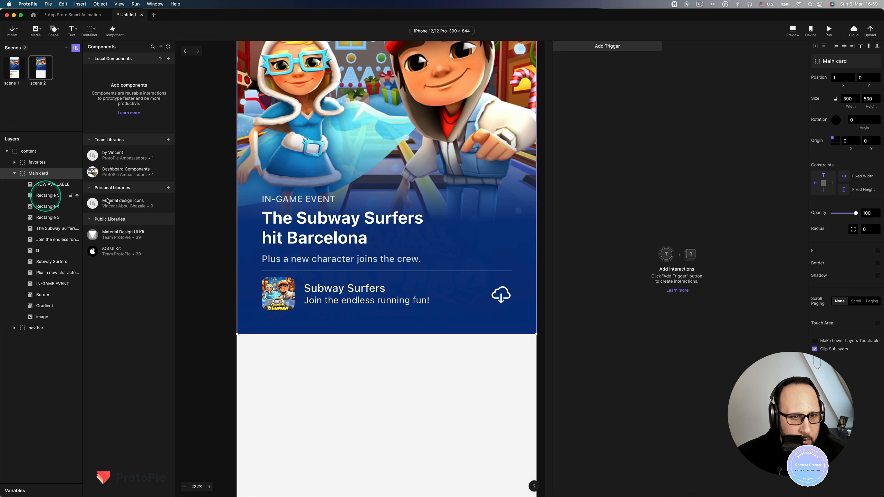
click(303, 202)
shift+click(298, 219)
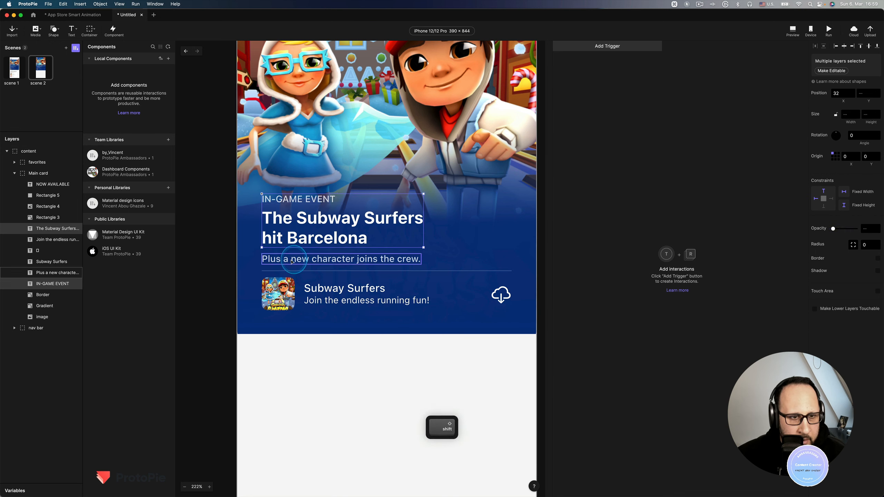
shift+click(292, 259)
shift+click(290, 272)
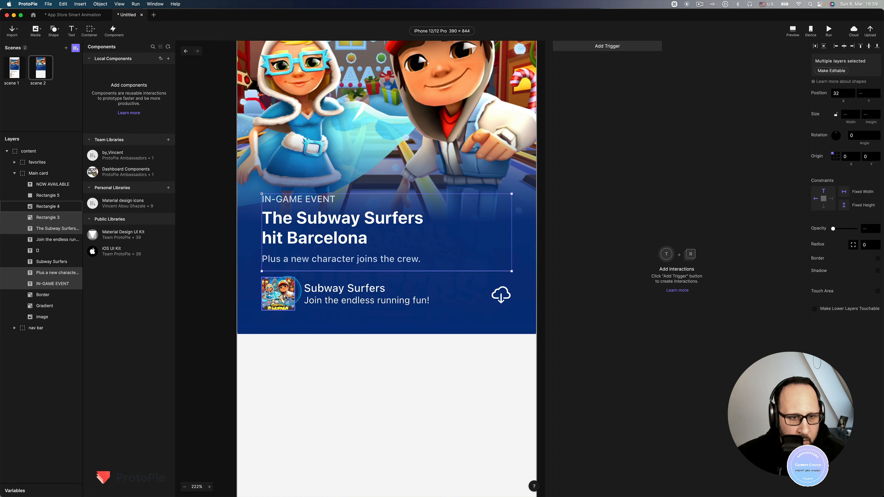
shift+click(314, 295)
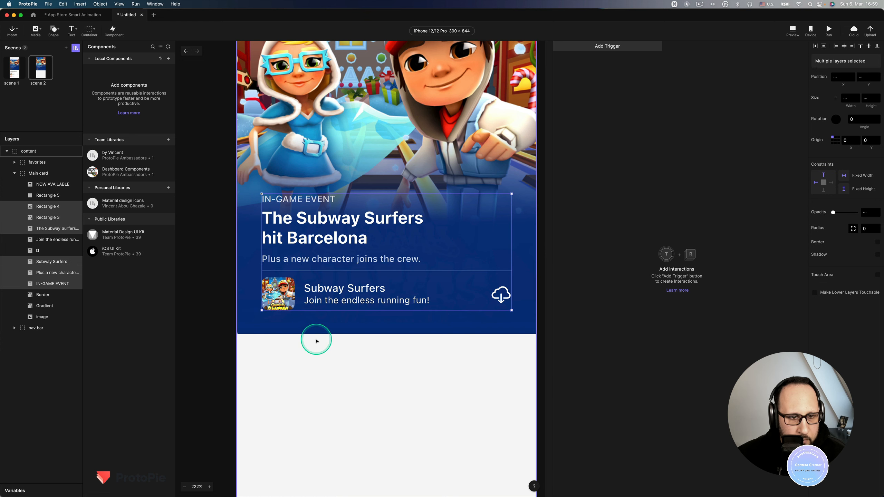
drag(317, 292, 301, 292)
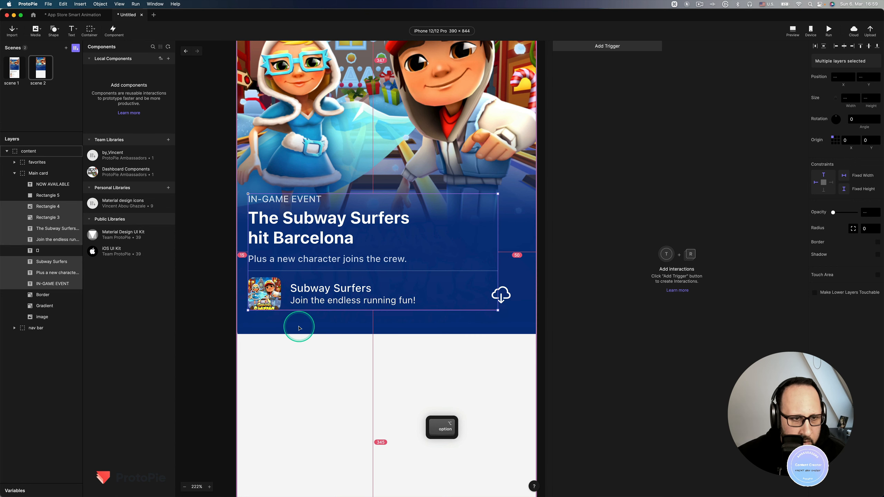
key(alt+Right)
key(alt+Right)
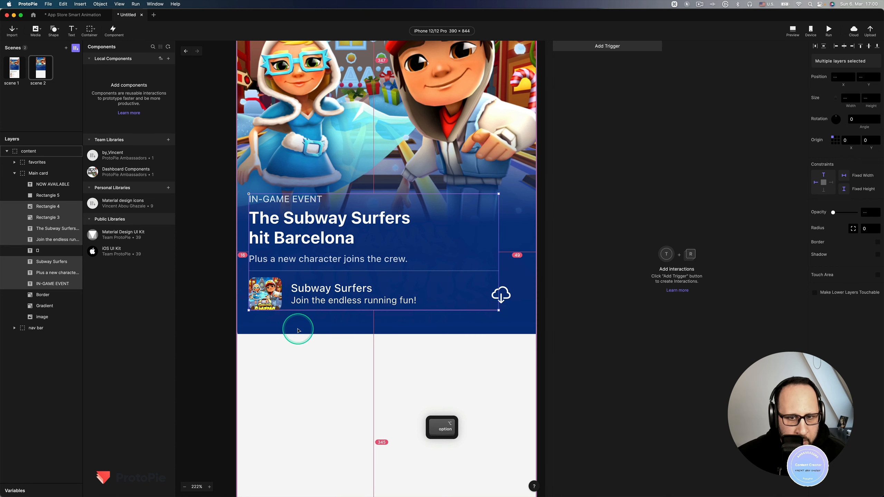
In scene 2, move the card's cloud download icon right to X position 345.
click(501, 295)
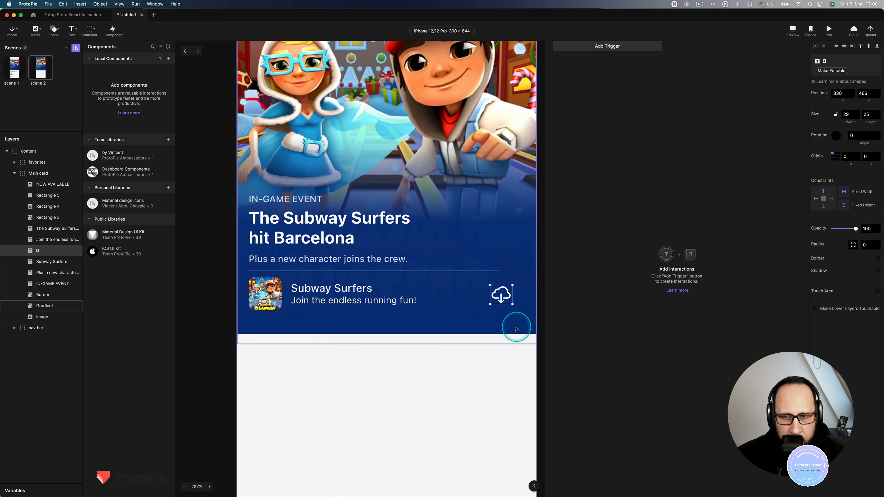
key(alt+shift+Right)
key(alt+shift+Right)
key(alt+Left)
key(alt+Left)
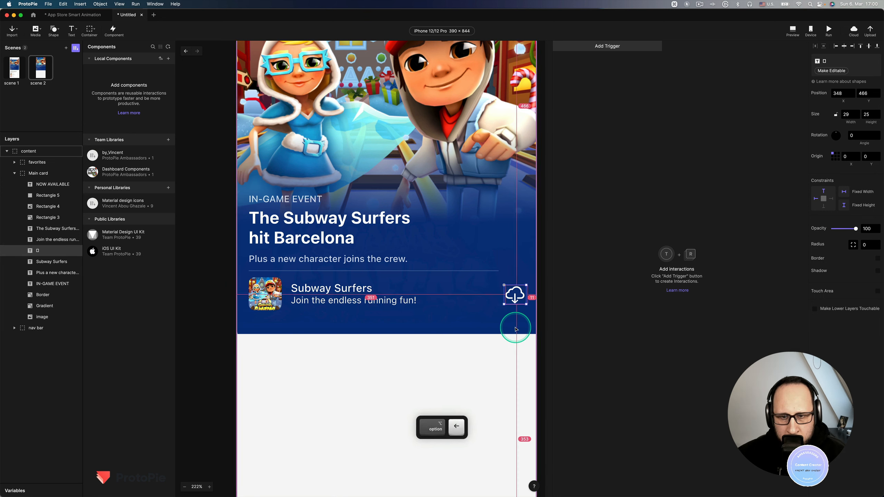
key(alt+Left)
key(alt+Left)
key(alt+Left)
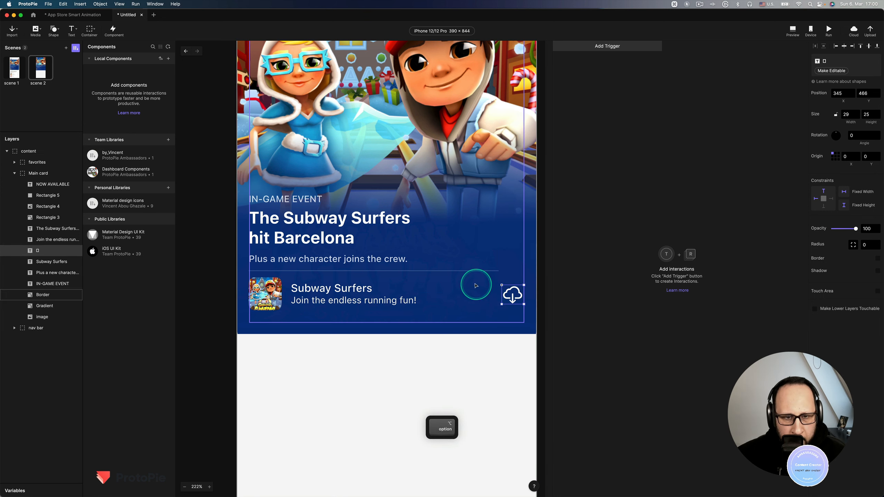
Make the divider line above the app icon an editable shape and set its width to 359.
click(463, 271)
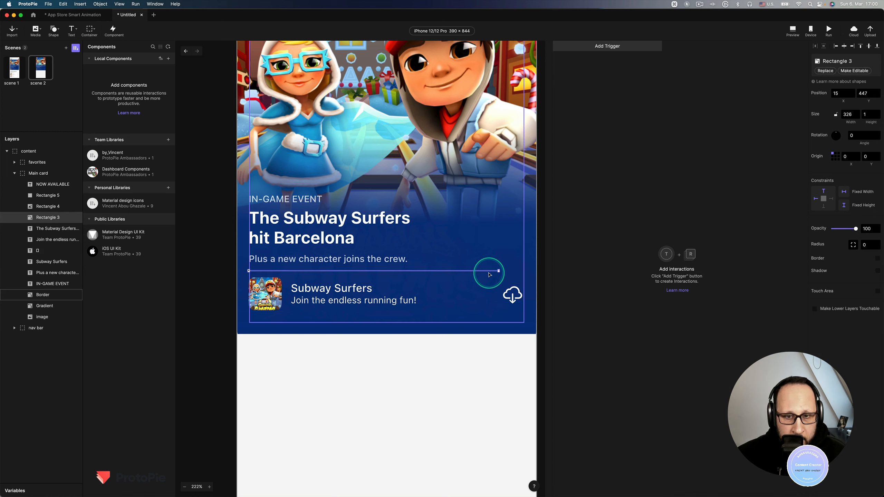
click(853, 71)
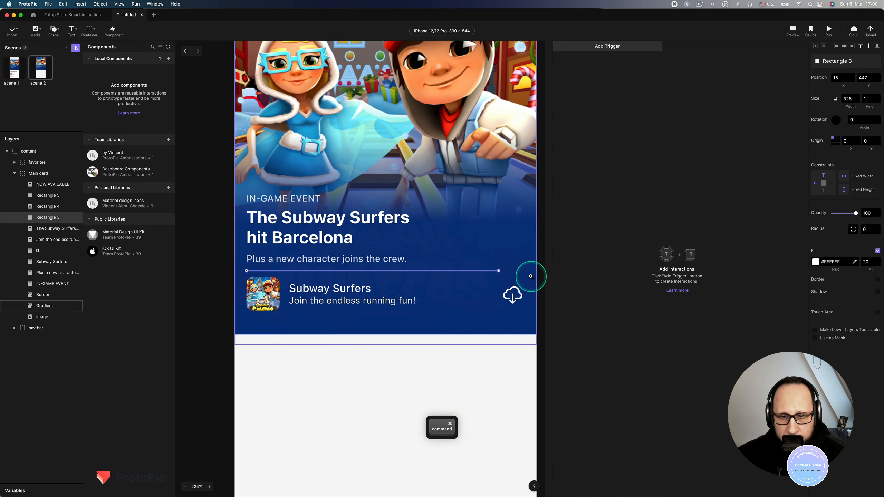
scroll(529, 276, up, 10)
key(space)
drag(380, 256, 456, 210)
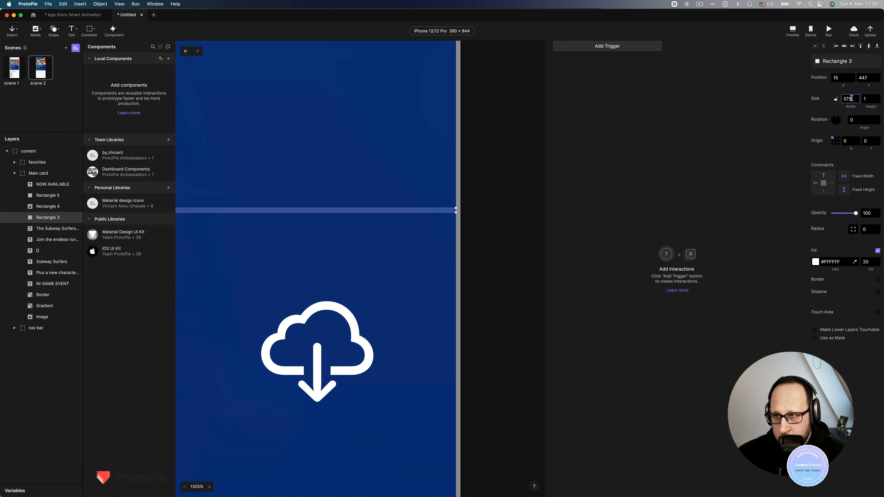
text(16)
key(Return)
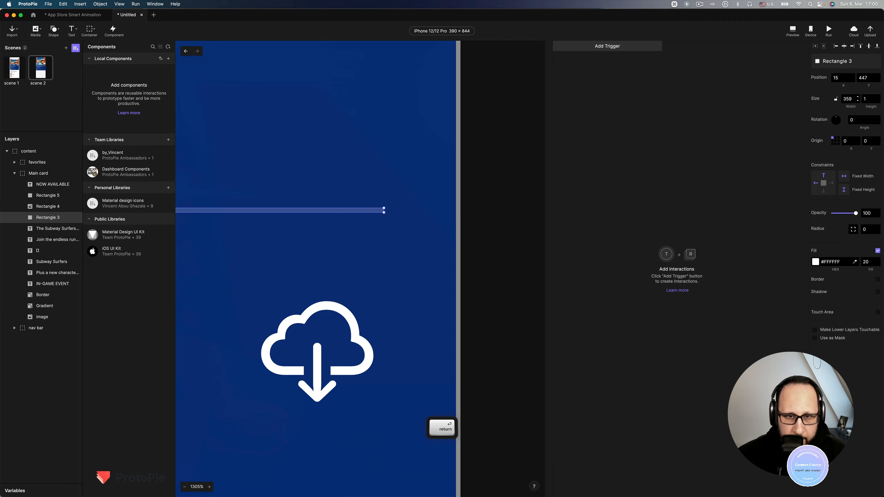
Preview the prototype from scene 1, tap the main card to test the realigned Smart jump, and close the preview.
click(482, 256)
scroll(485, 254, up, 20)
scroll(486, 253, left, 20)
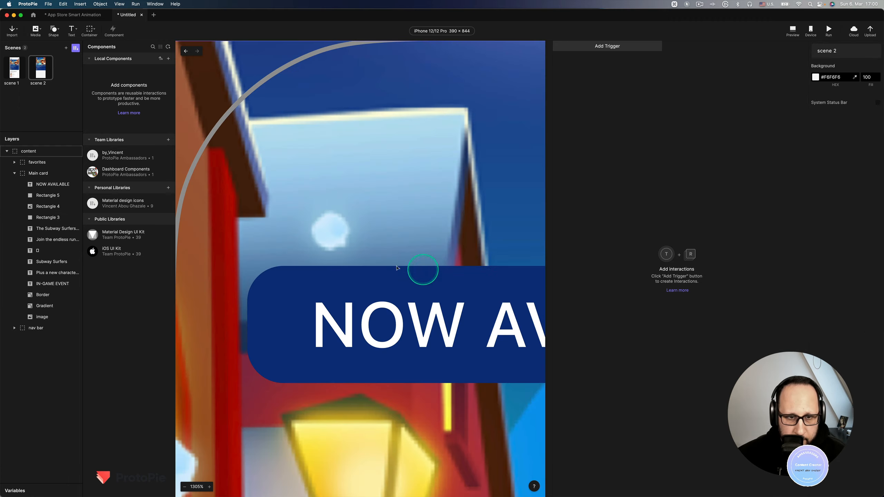
scroll(388, 263, down, 10)
drag(465, 331, 358, 193)
scroll(358, 193, down, 4)
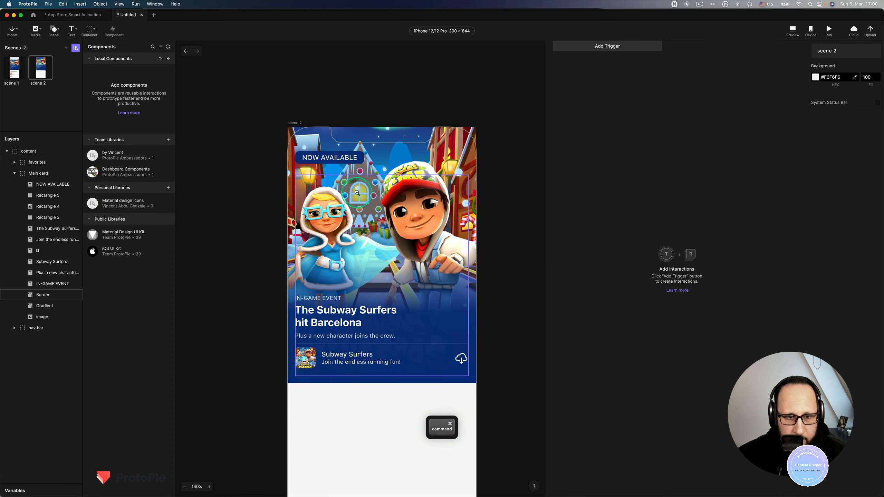
drag(385, 234, 371, 190)
click(16, 70)
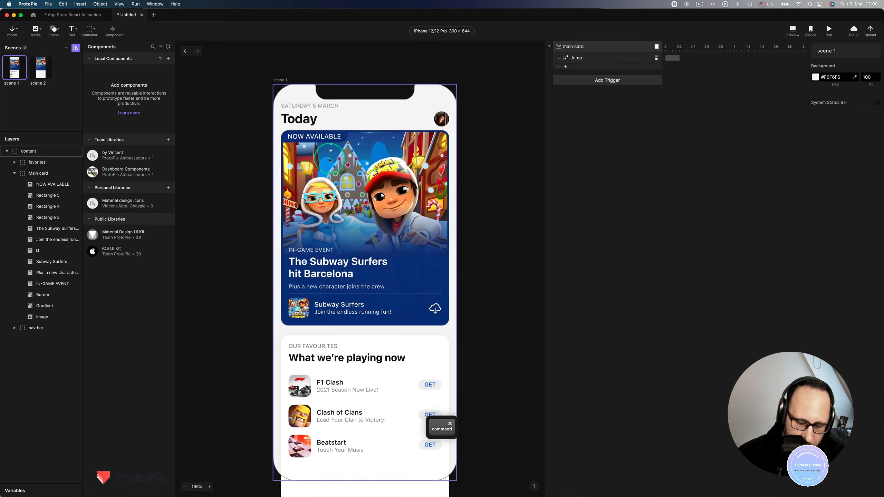
key(super+p)
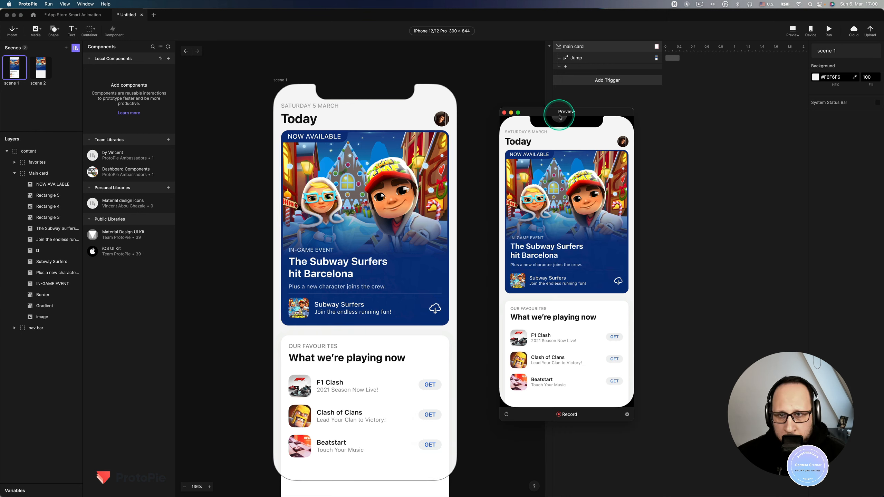
drag(561, 112, 554, 113)
click(568, 235)
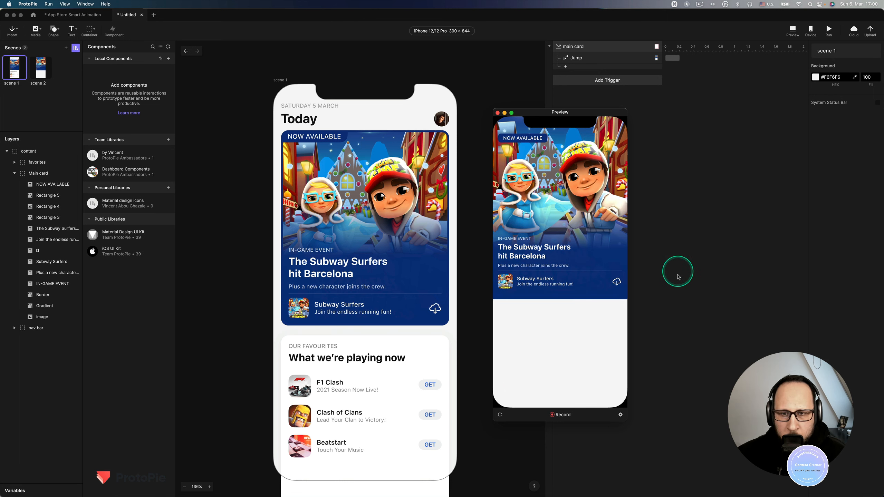
click(476, 91)
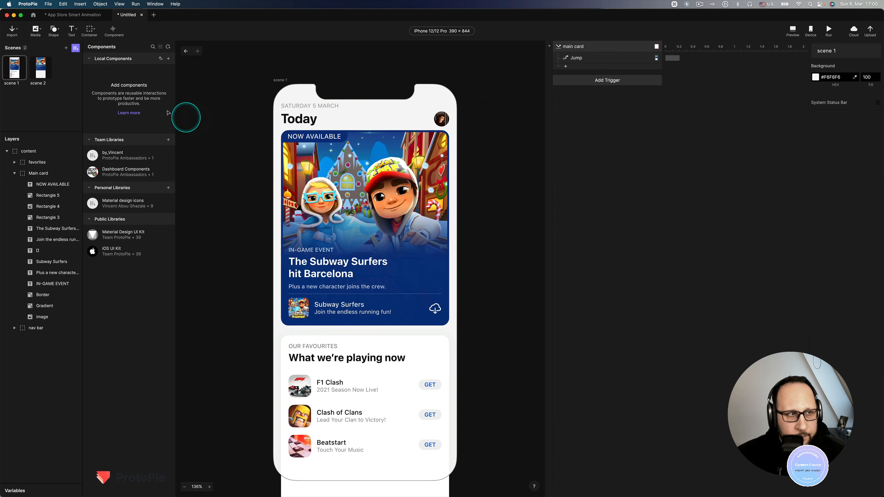
Copy the grey description paragraph from scene 2 of App Store Smart Animation and paste it into scene 2 of the Untitled prototype.
click(85, 14)
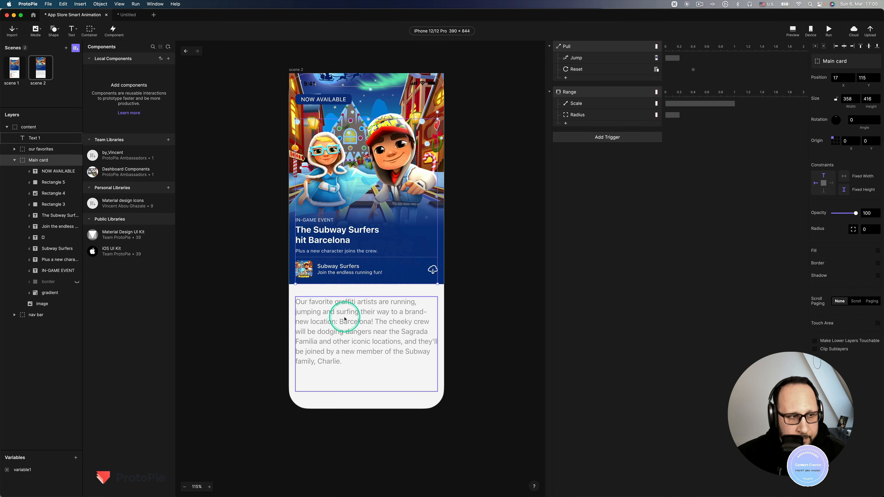
click(345, 319)
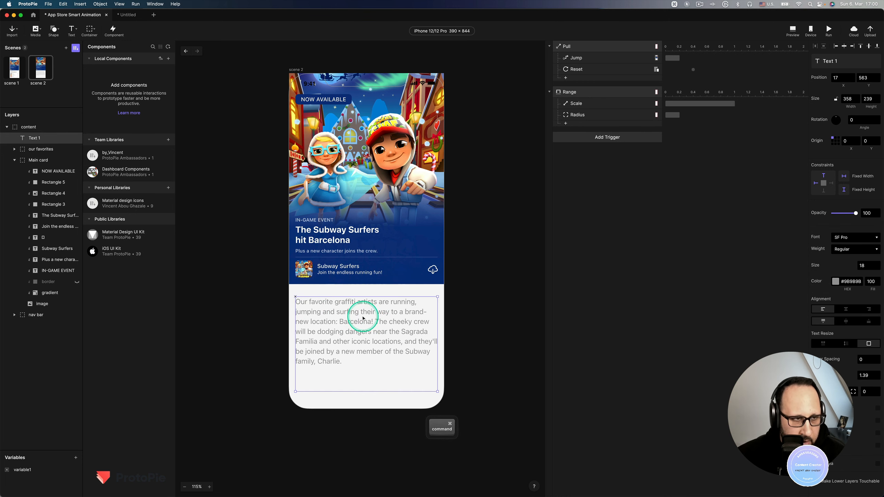
key(super+c)
click(134, 19)
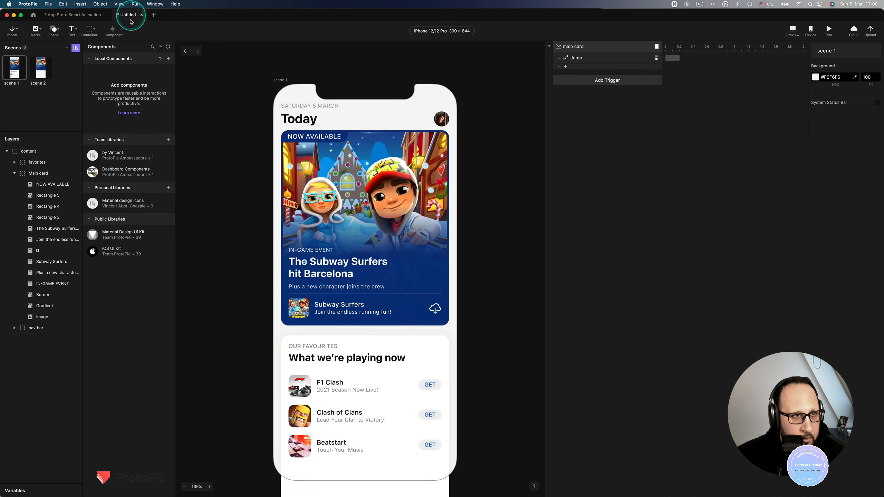
click(39, 69)
key(super+v)
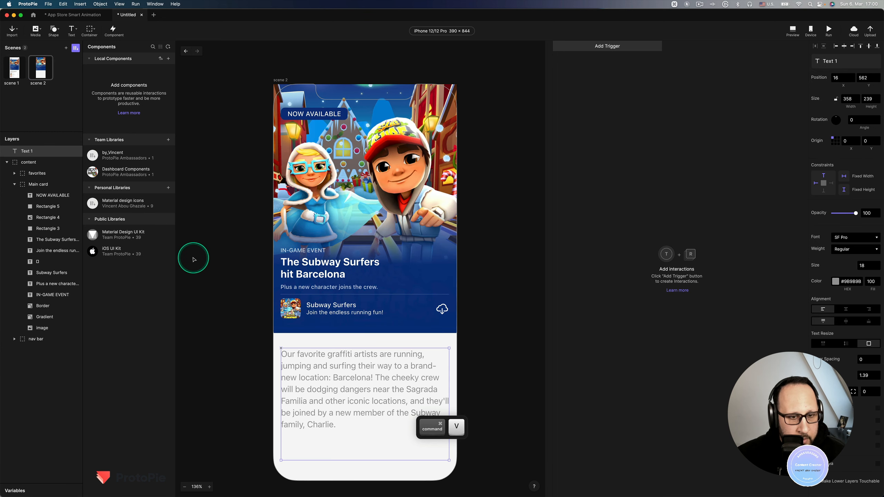
Paste the same description paragraph into scene 1 and set its opacity to 0.
click(15, 71)
click(115, 365)
key(super+v)
click(341, 390)
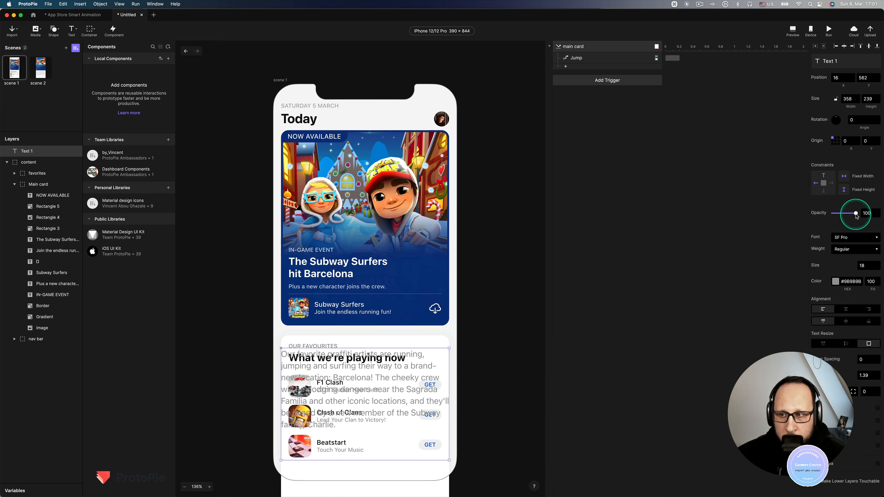
drag(856, 215, 832, 213)
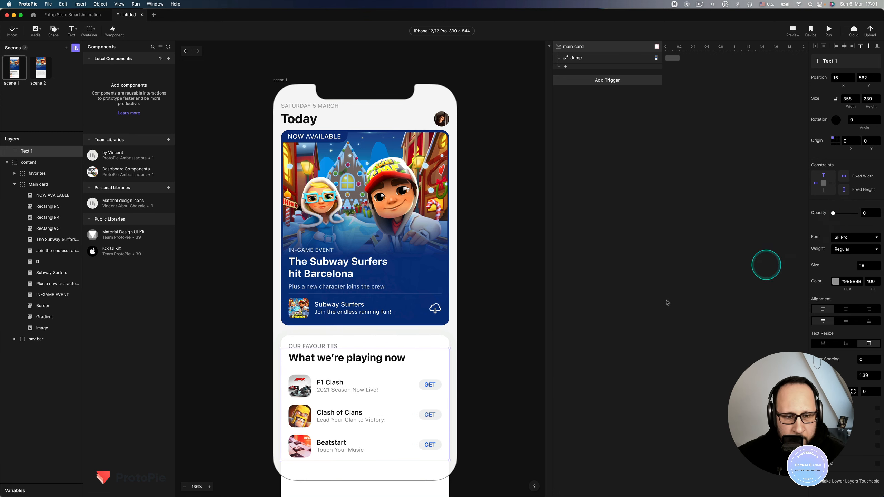
Preview the prototype, tap the main card to check the description text's fade-in, and close the preview.
key(super+p)
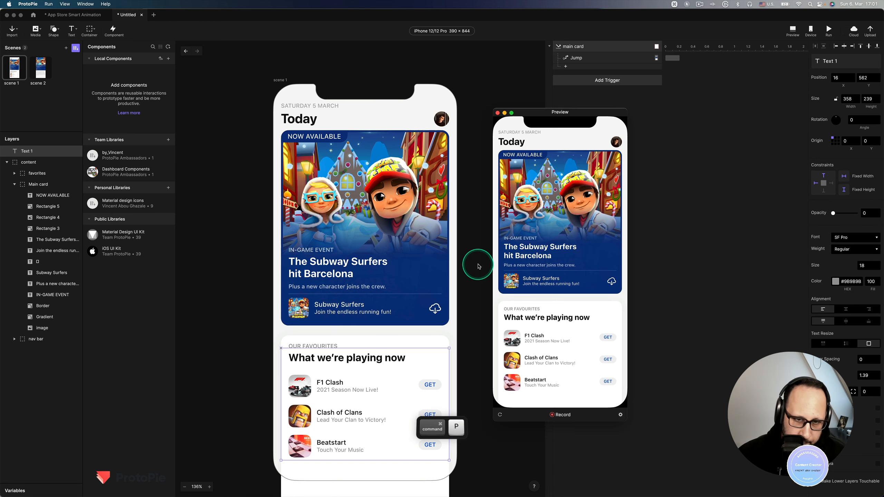
click(566, 217)
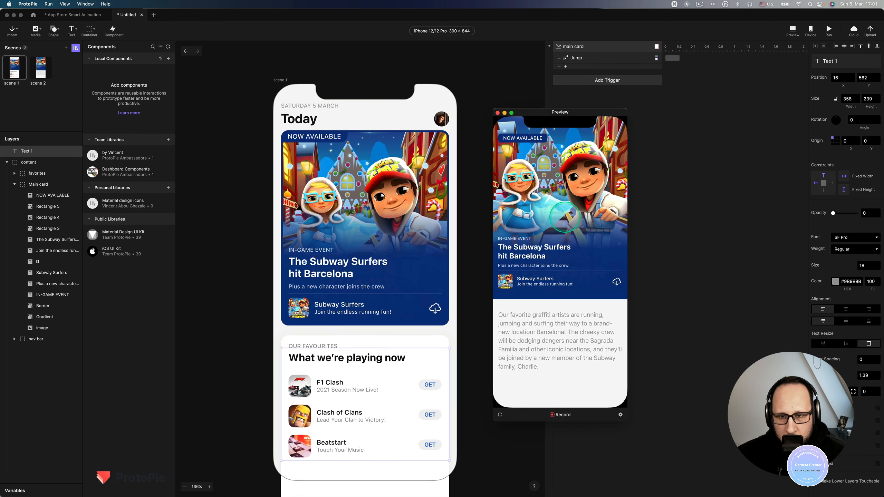
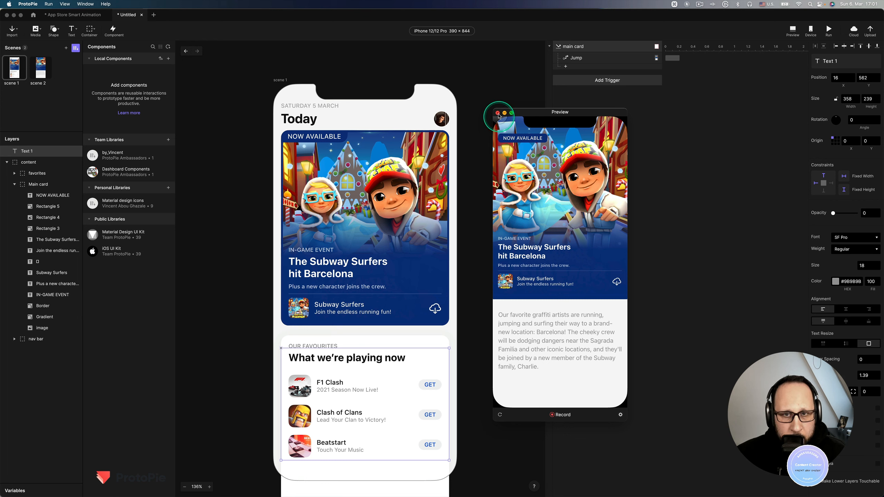
click(498, 114)
Move the Text 1 layer into the content container in both scene 2 and scene 1.
click(43, 70)
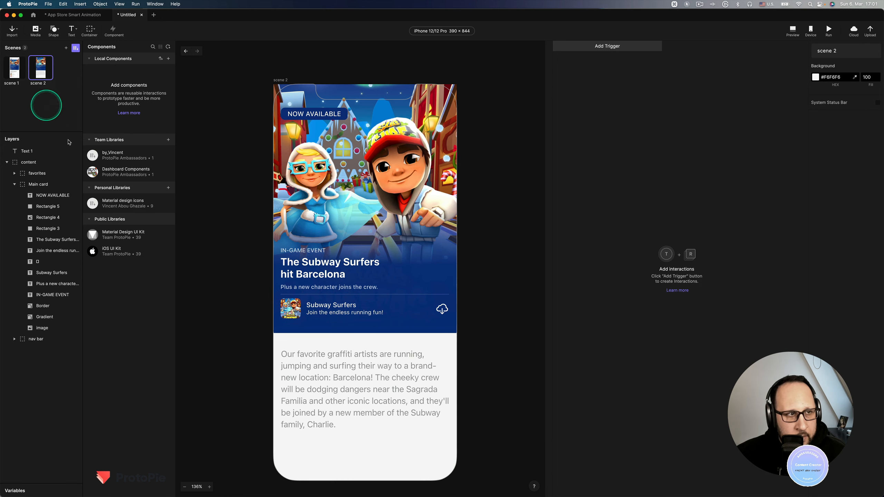
key(space)
drag(297, 196, 299, 180)
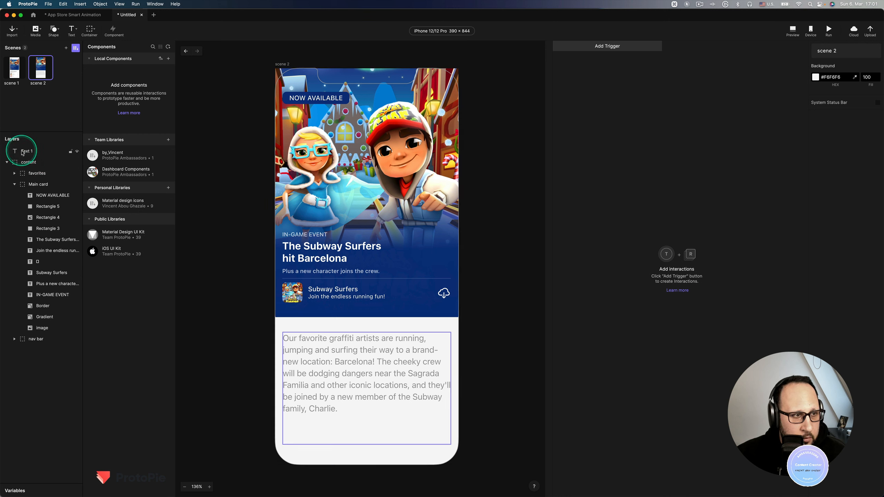
mouse_move(29, 152)
mouse_down()
mouse_move(30, 183)
mouse_move(28, 168)
mouse_up()
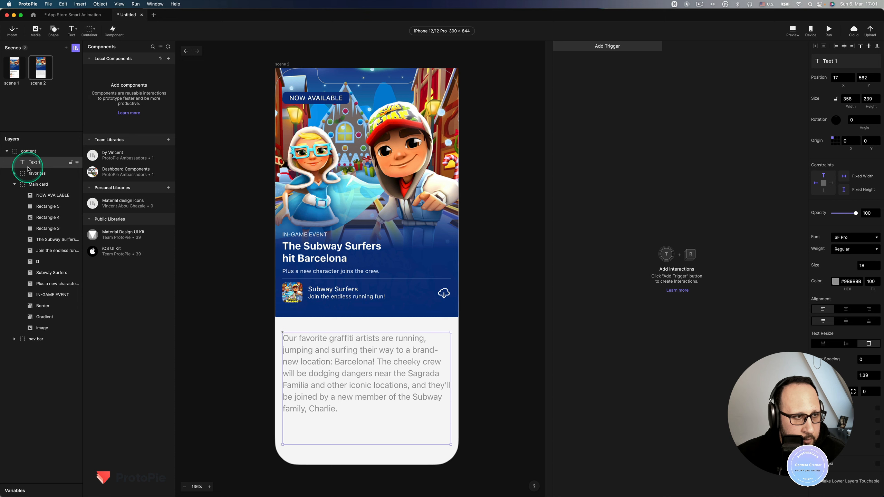
click(11, 77)
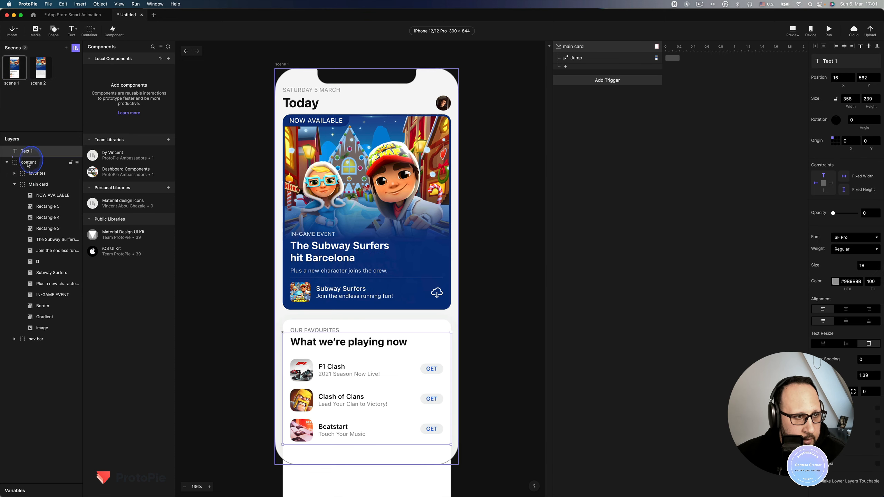
drag(28, 169, 29, 169)
In scene 2, add a Pull trigger to the content container with downward direction and a distance of 100.
click(38, 71)
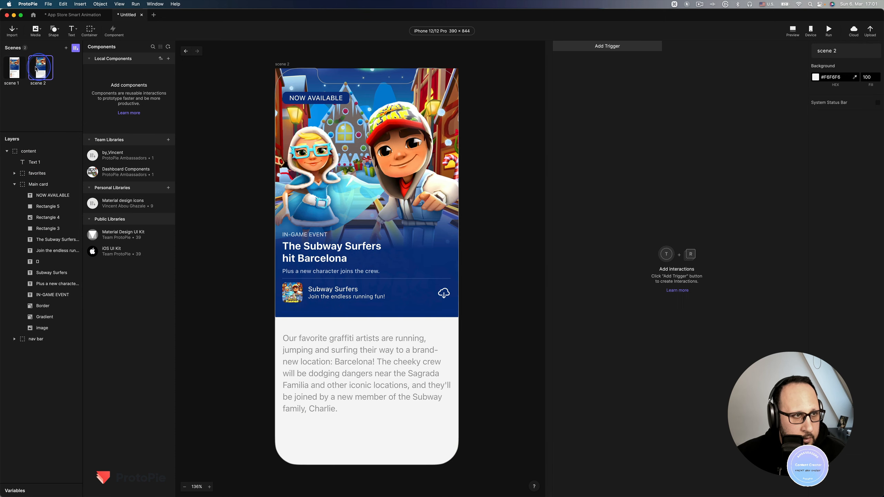
click(26, 153)
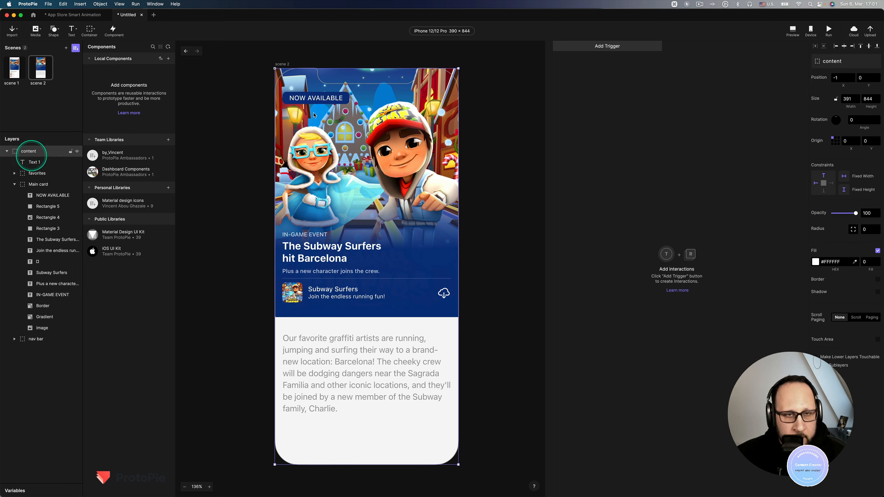
click(598, 47)
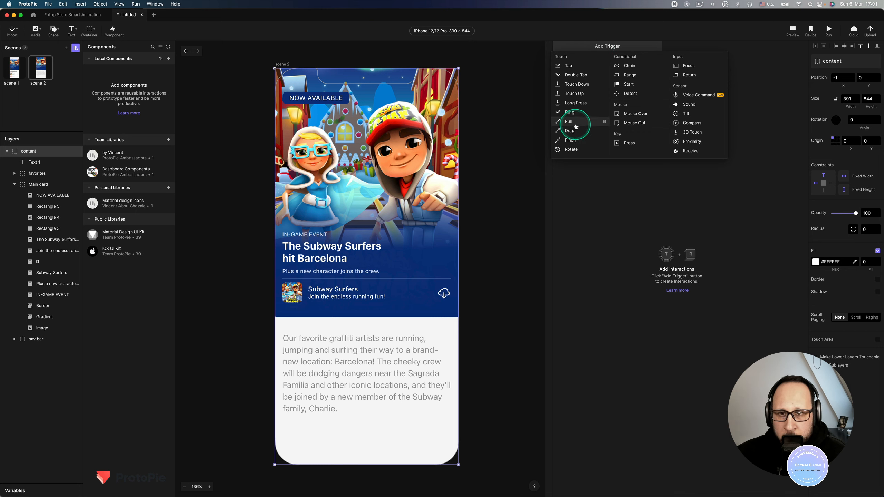
click(574, 126)
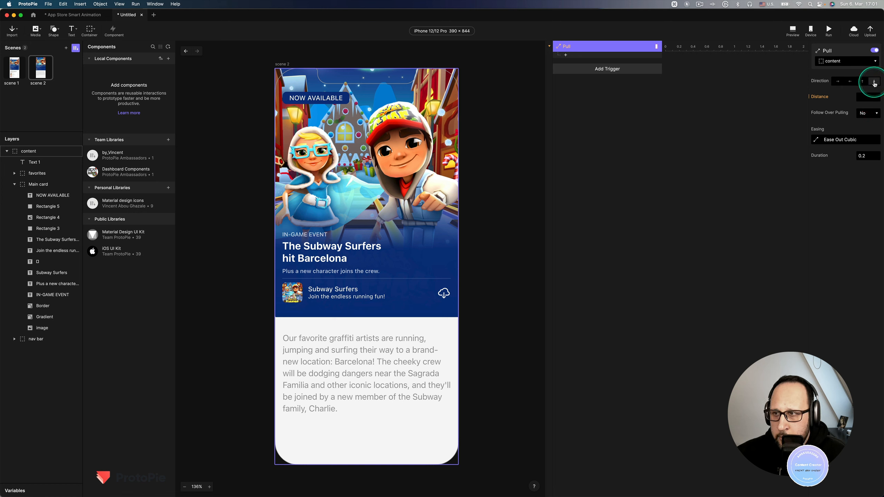
click(868, 97)
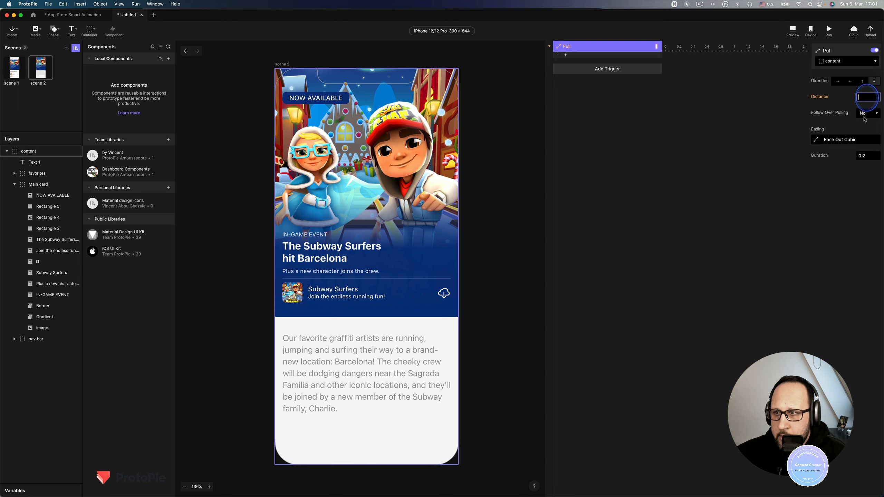
text(100)
key(Return)
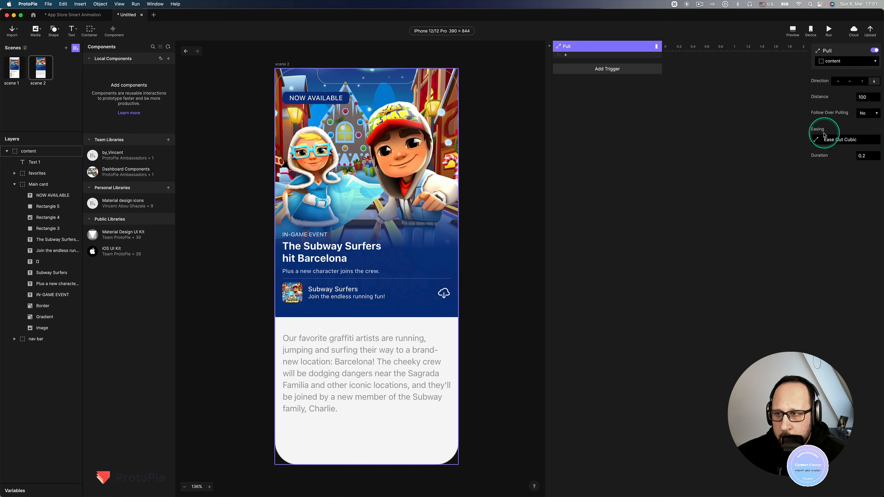
Preview scene 2, pull the card content down to test the Pull trigger, and close the preview.
click(793, 31)
drag(555, 192, 557, 355)
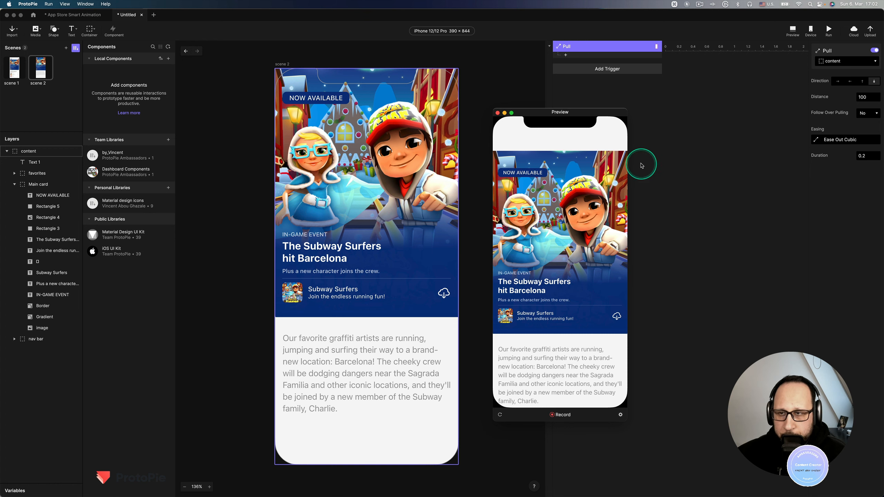
key(super+w)
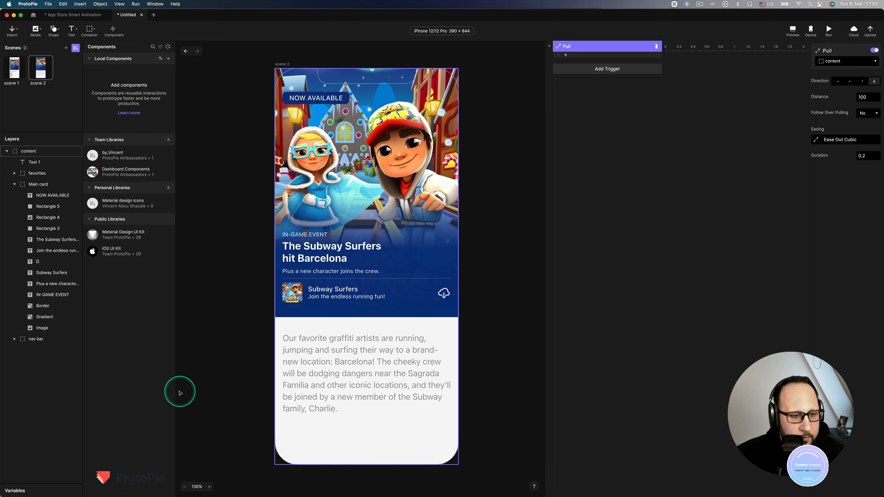
Narrow the Components area to give the canvas more room.
drag(158, 394, 147, 401)
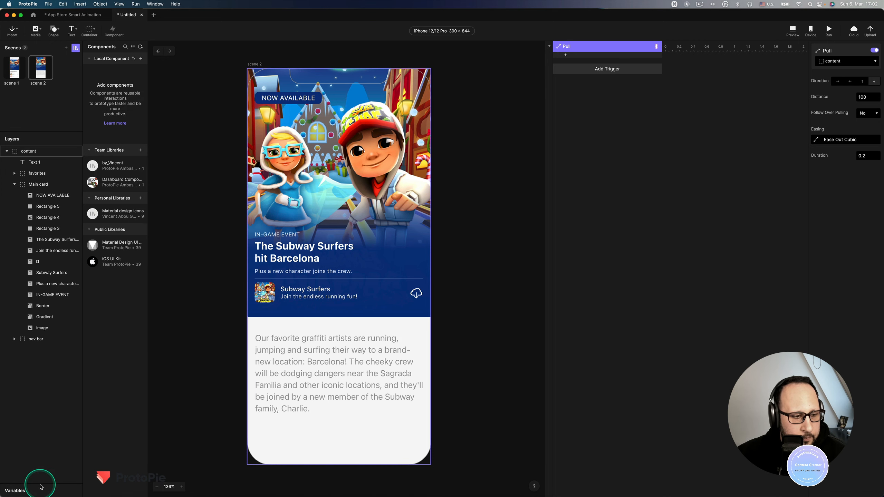
Enlarge the Variables area and add a variable that applies only to scene 2.
drag(39, 486, 47, 378)
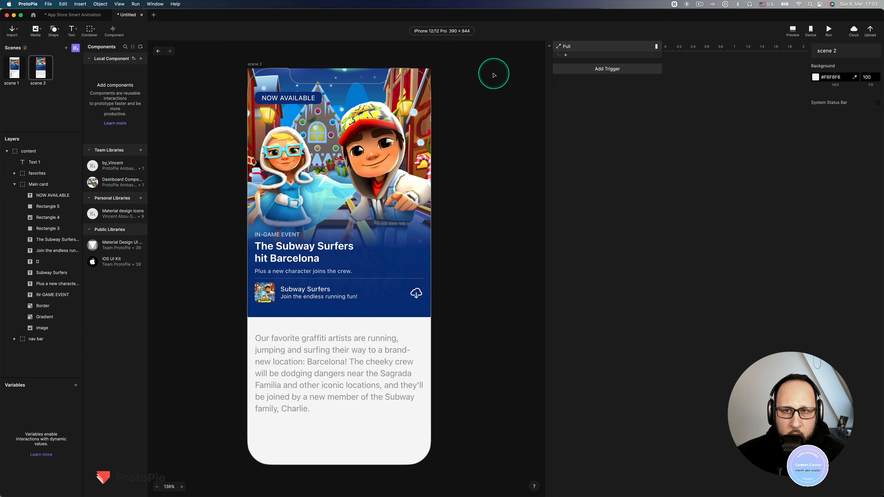
click(590, 51)
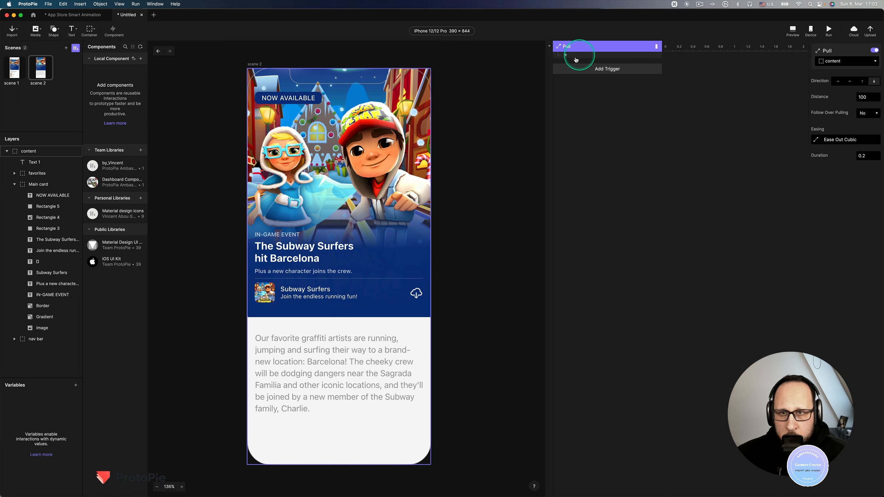
click(76, 385)
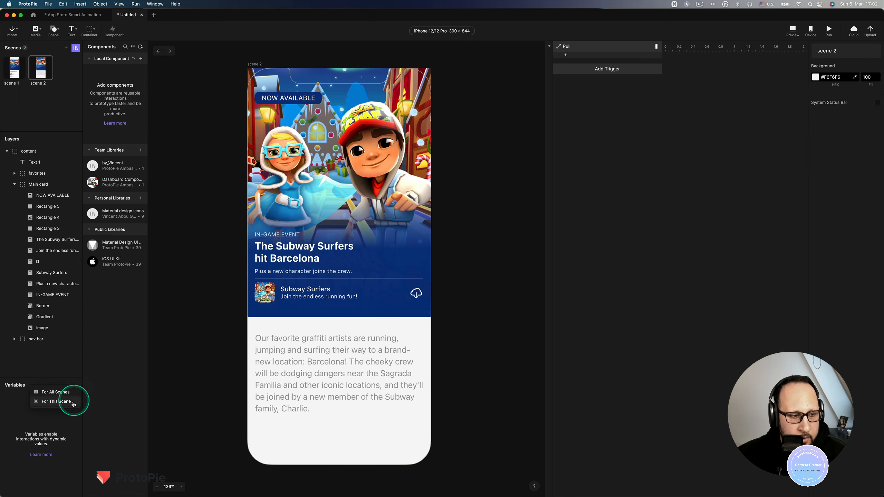
click(73, 403)
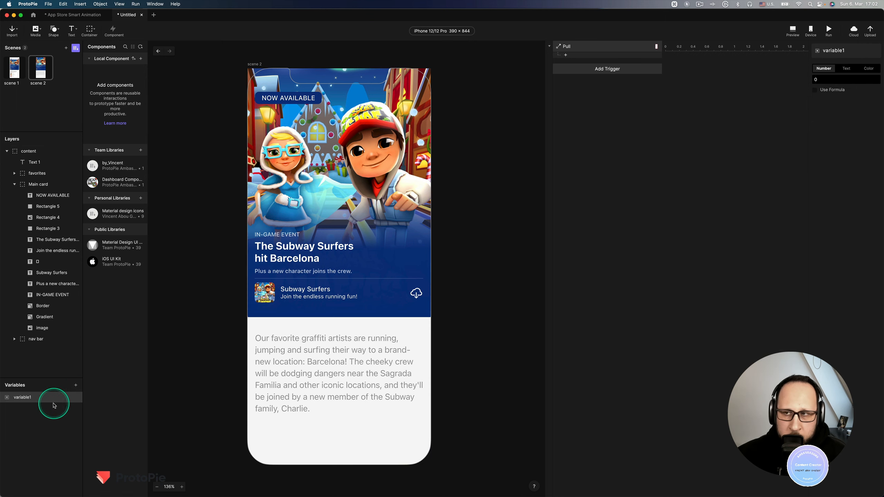
Make the new variable use the formula `content`.y so it tracks the content container's vertical position.
click(837, 91)
click(838, 99)
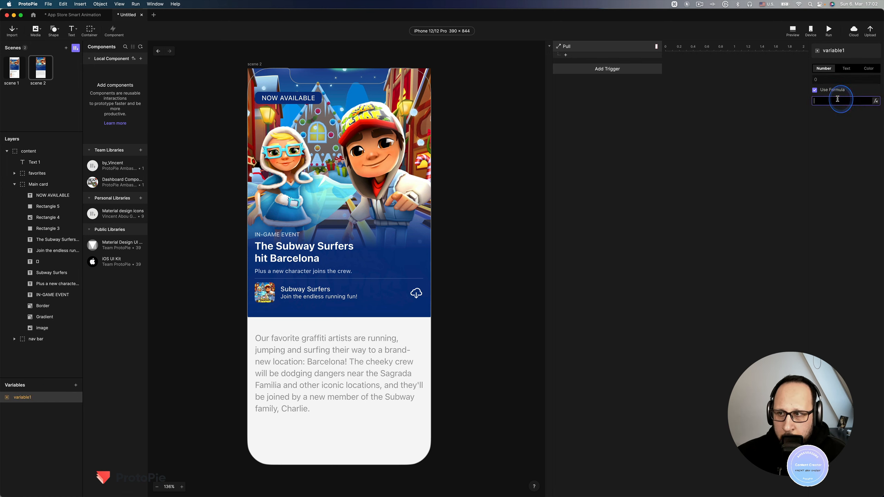
click(876, 101)
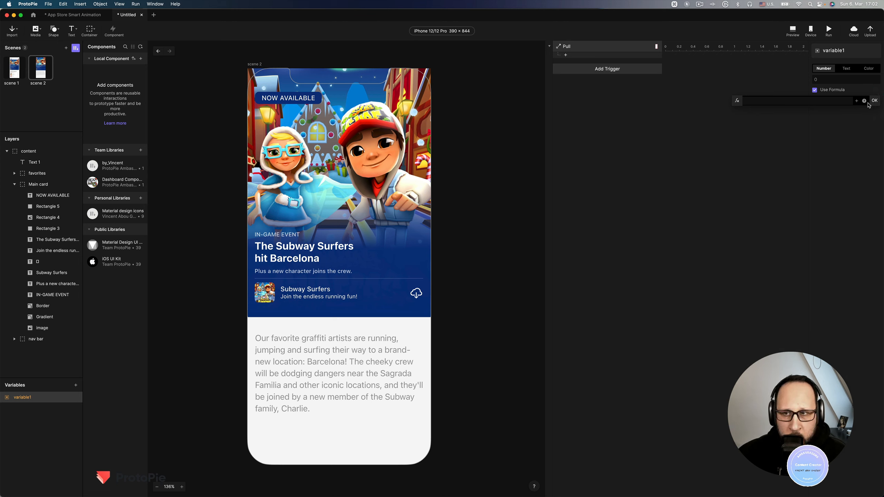
text(c)
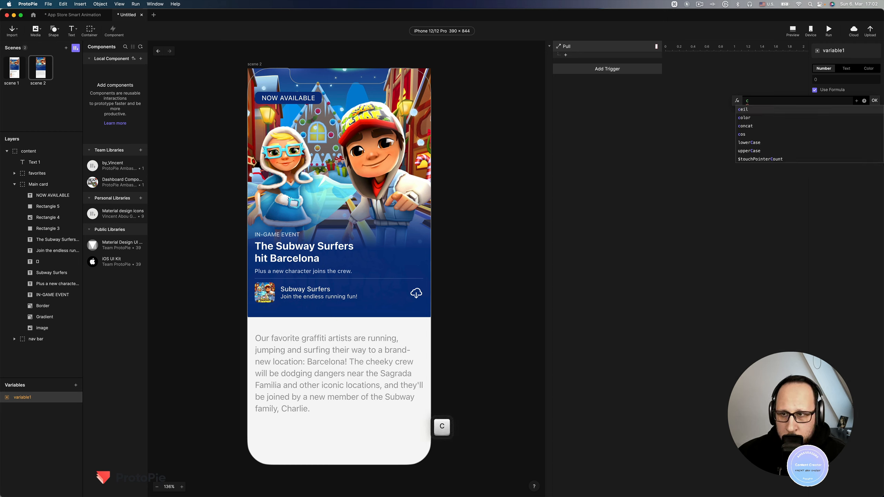
key(BackSpace)
text(`con)
key(Return)
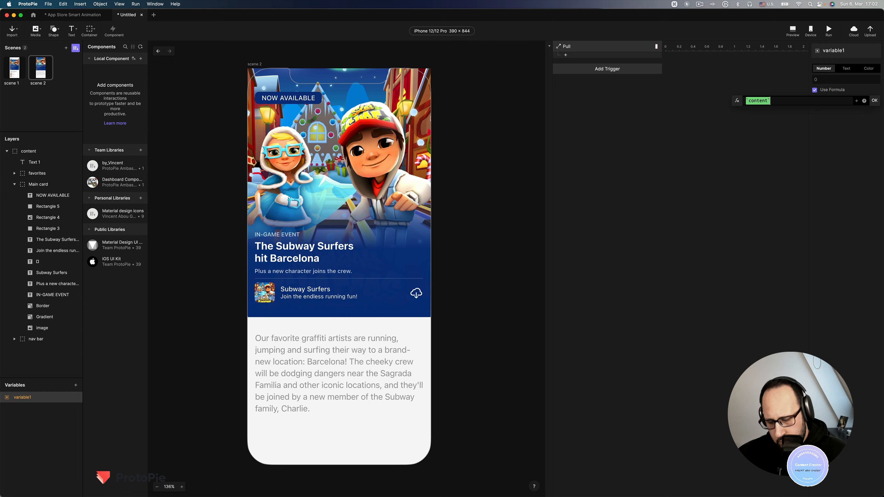
text(.y)
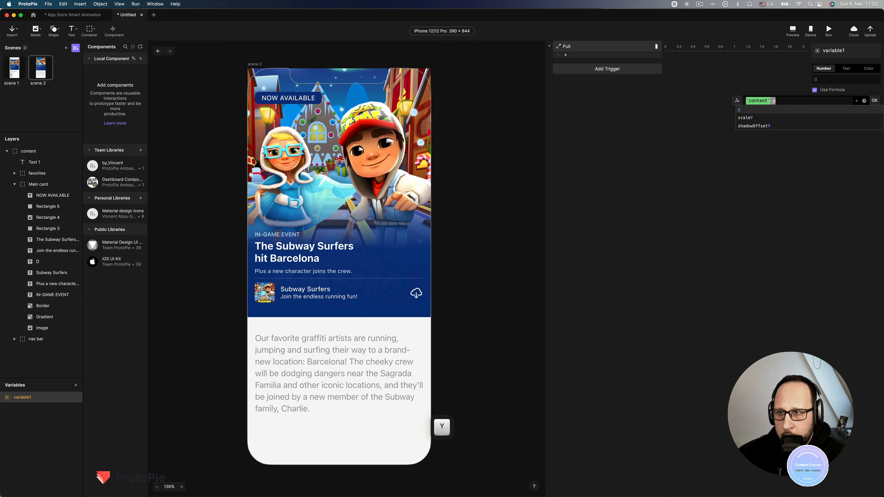
key(Return)
key(Return)
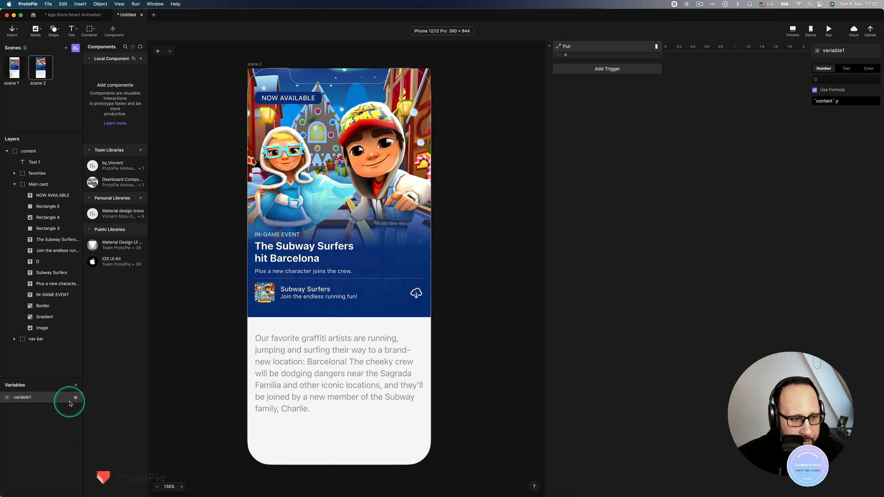
Show variable1's debug label on the canvas and place it over the card image below the NOW AVAILABLE badge.
mouse_move(74, 401)
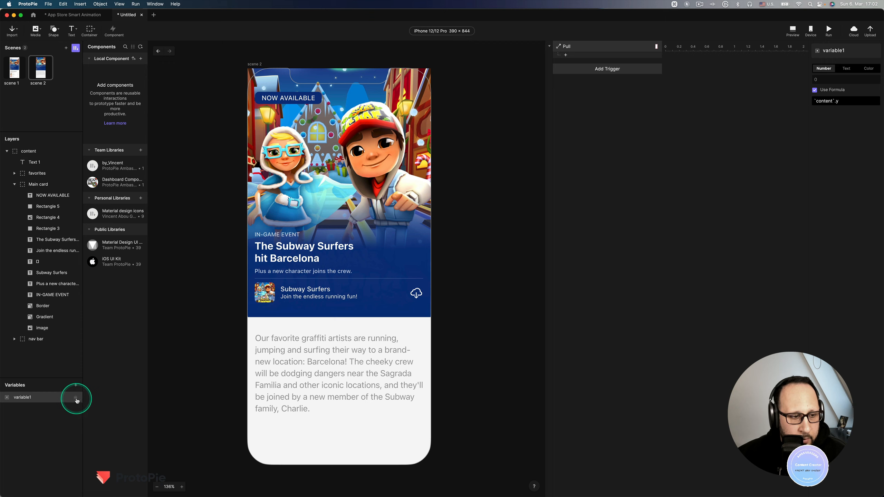
click(76, 398)
drag(281, 80, 295, 169)
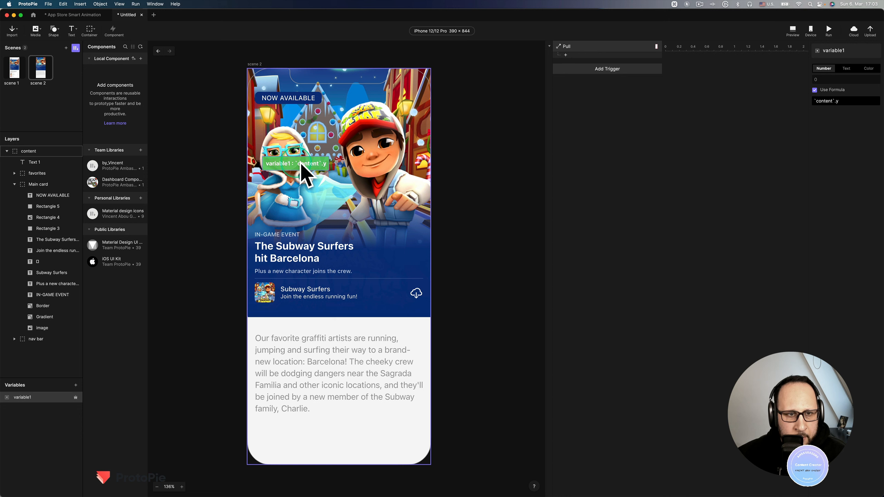
Preview scene 2, pull the content down to watch the variable1 value, and close the preview.
key(super+p)
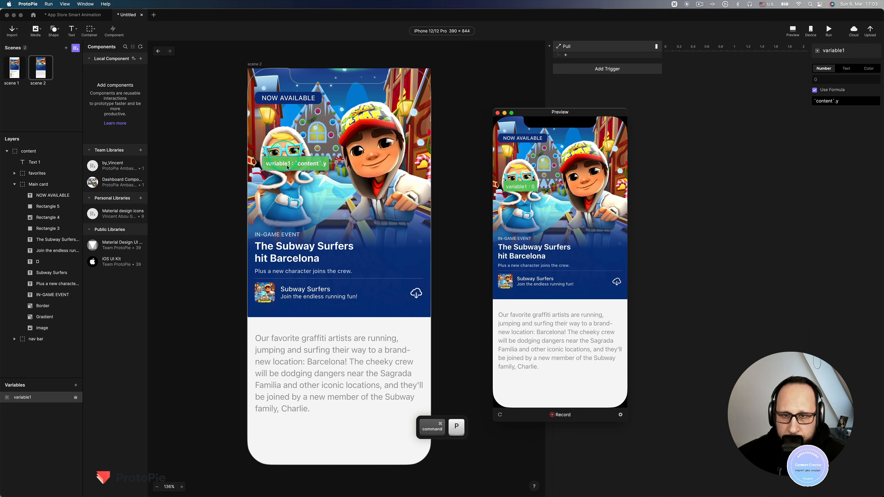
drag(566, 170, 502, 411)
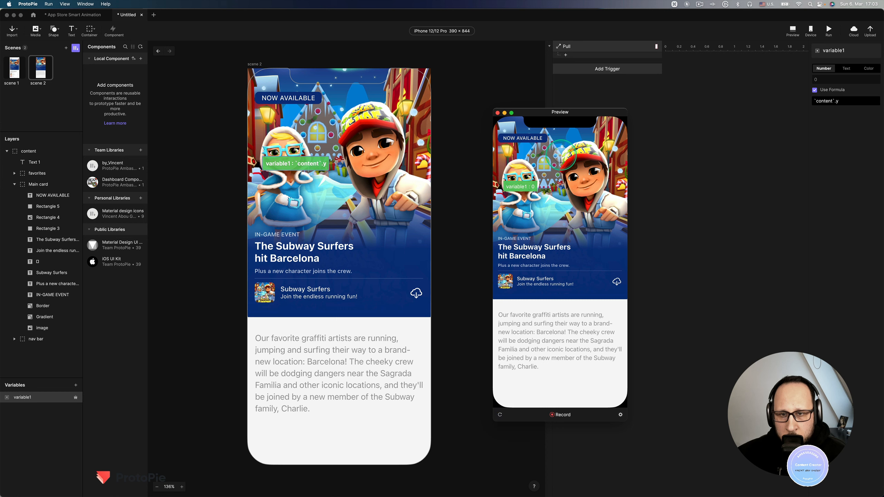
drag(573, 149, 502, 415)
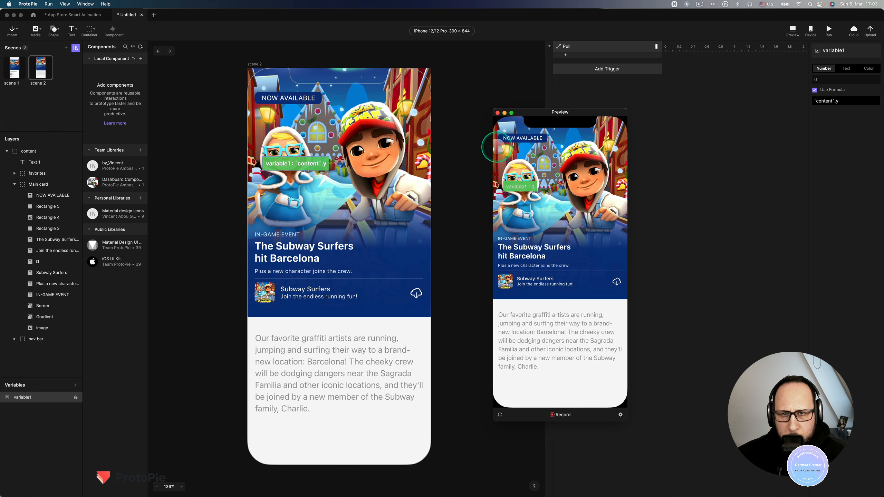
click(498, 114)
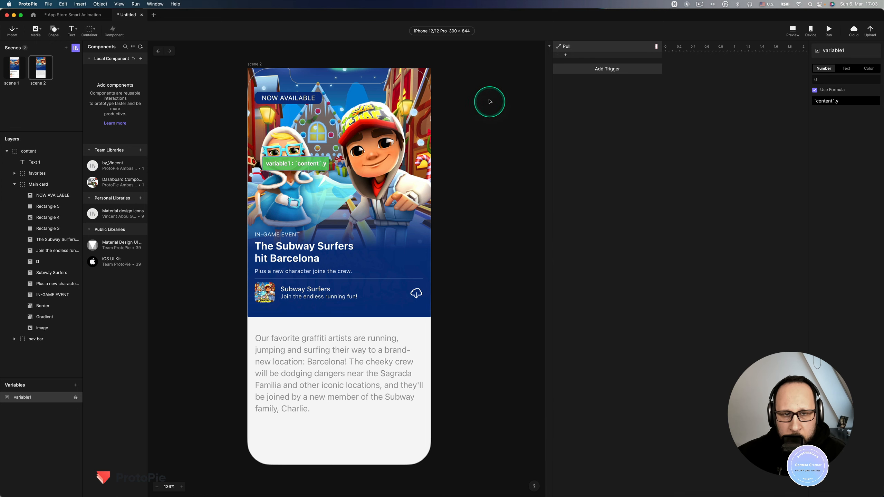
In the App Store Smart Animation project, examine scene 2's Pull trigger, Jump response, variable1 and Range trigger settings.
click(70, 15)
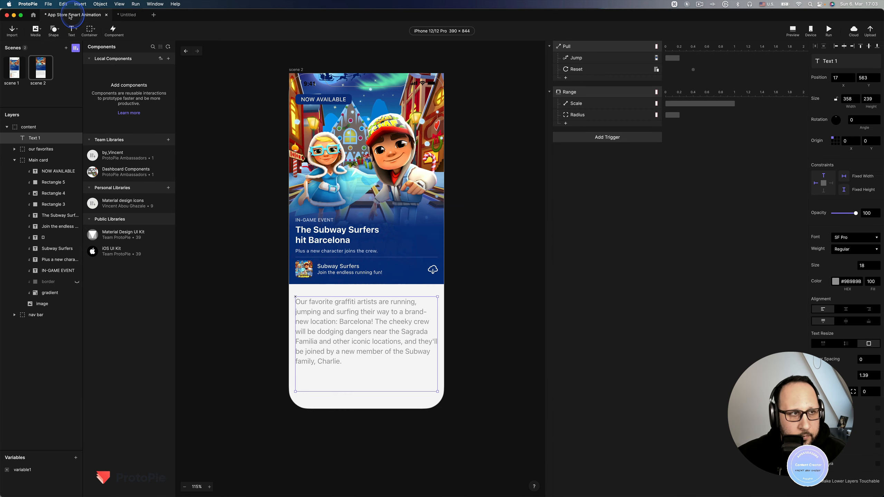
click(41, 70)
click(577, 49)
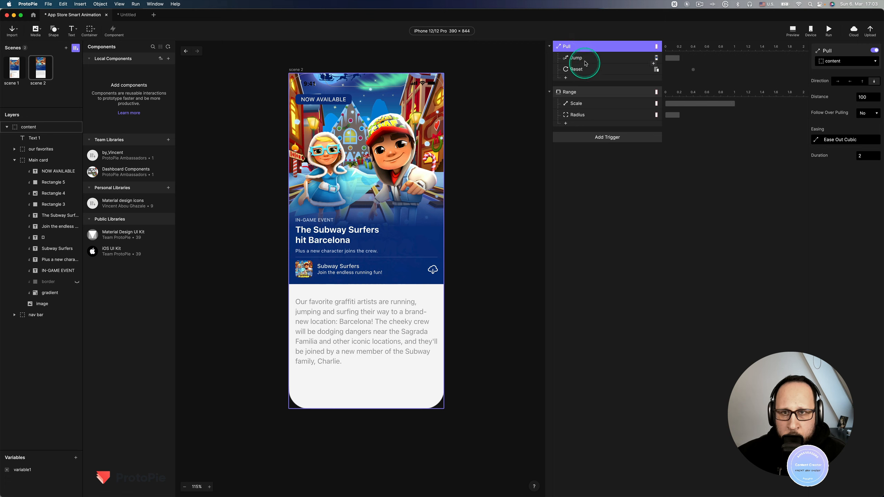
click(587, 59)
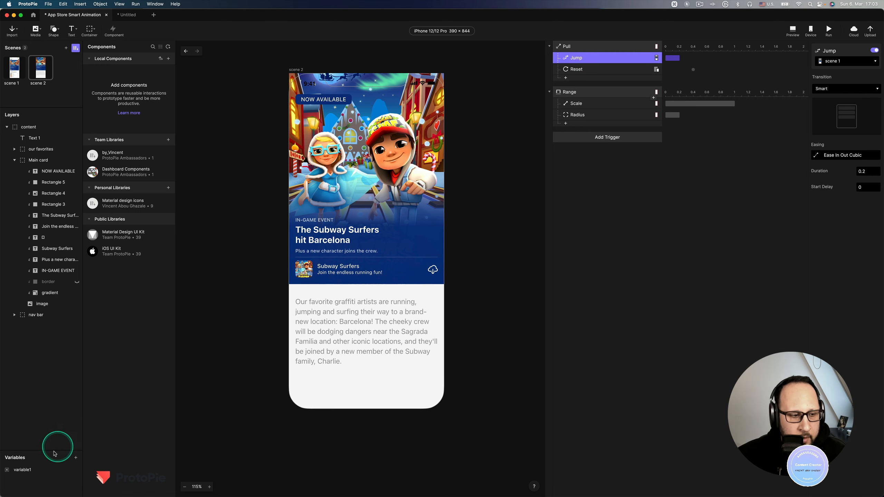
click(45, 473)
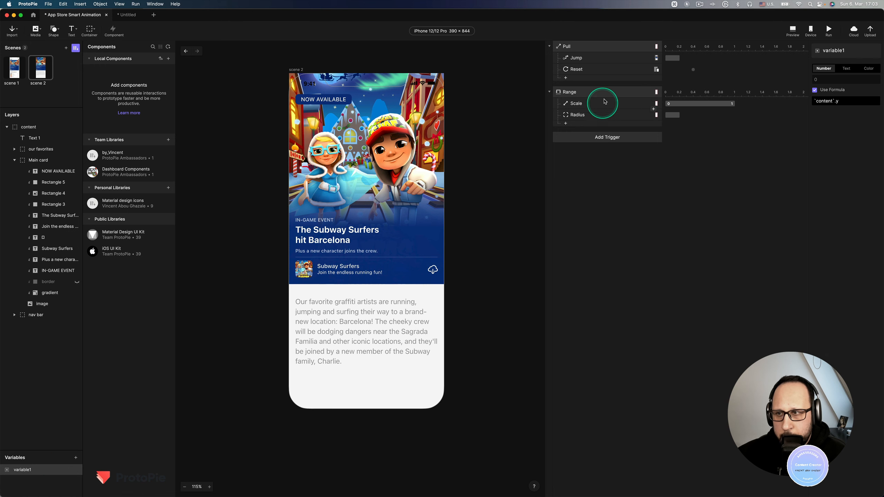
click(591, 92)
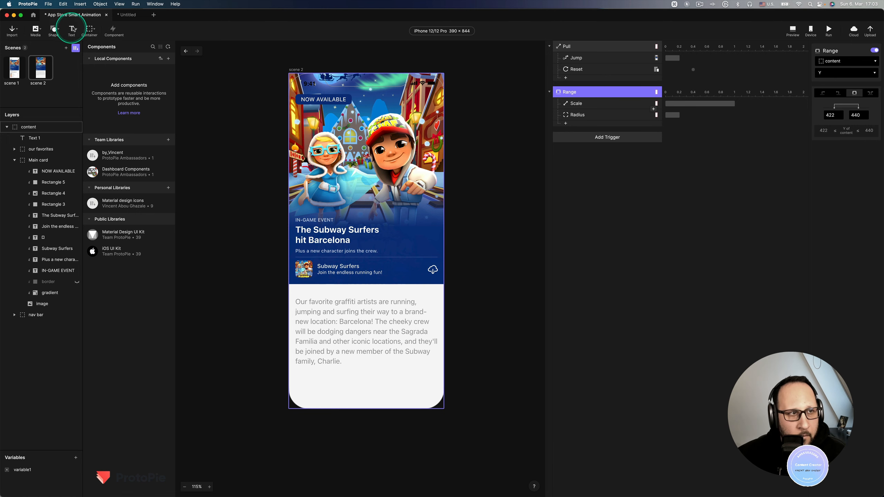
Back in the Untitled project, add a Range trigger to scene 2 based on the content container's Y property.
click(127, 14)
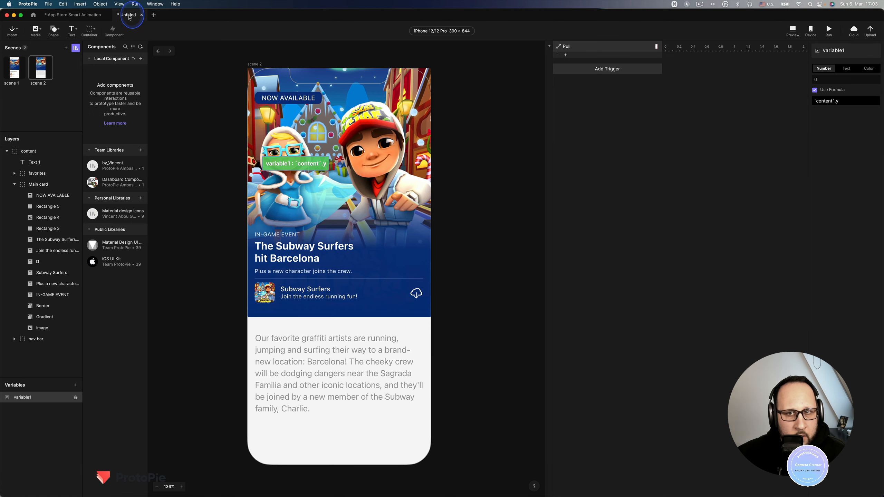
click(572, 69)
click(629, 101)
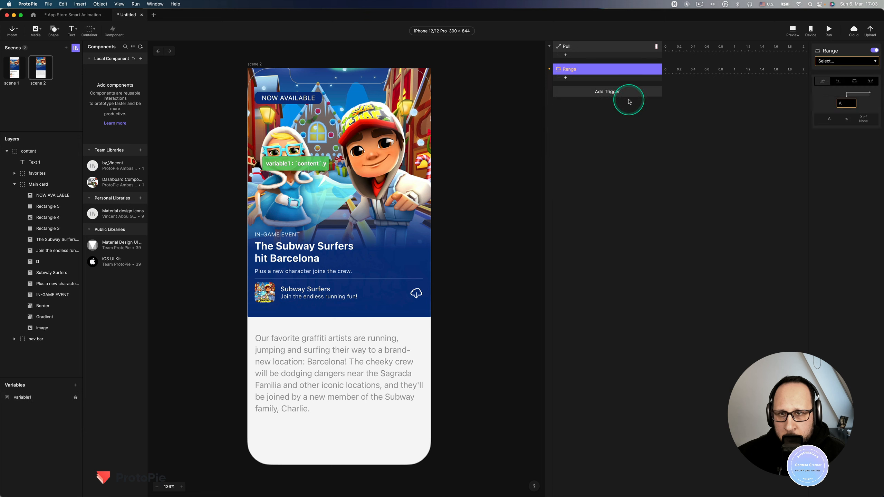
click(845, 66)
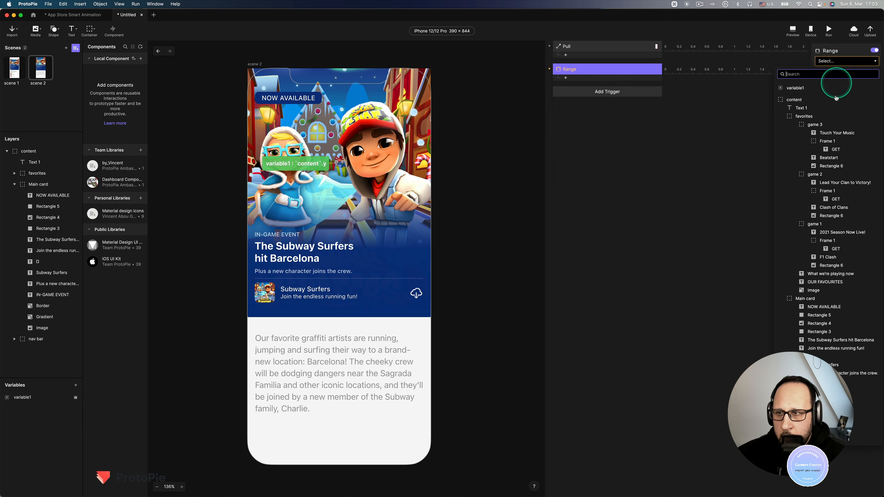
click(836, 94)
click(841, 73)
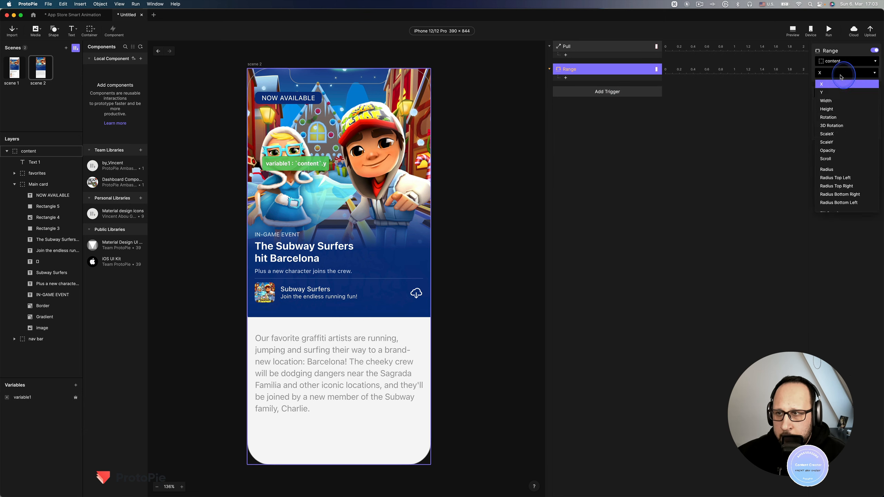
click(838, 91)
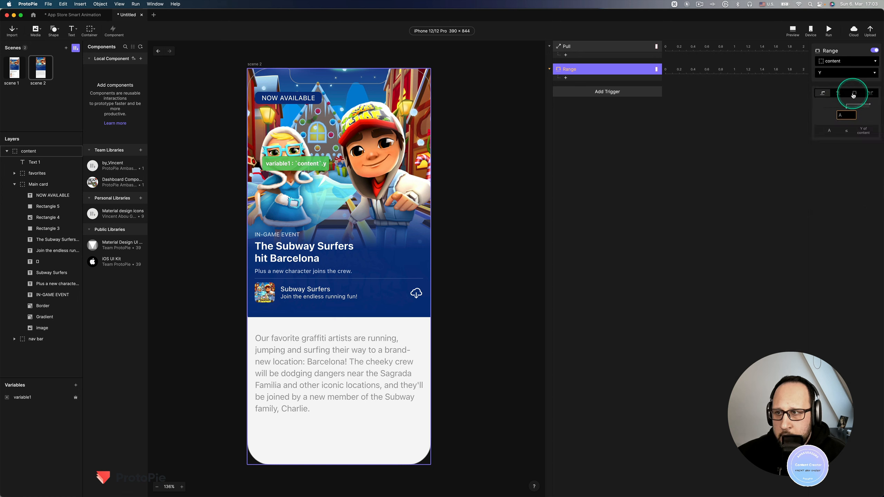
Set the Range trigger to the between condition, with limits of 0 and 100.
click(854, 93)
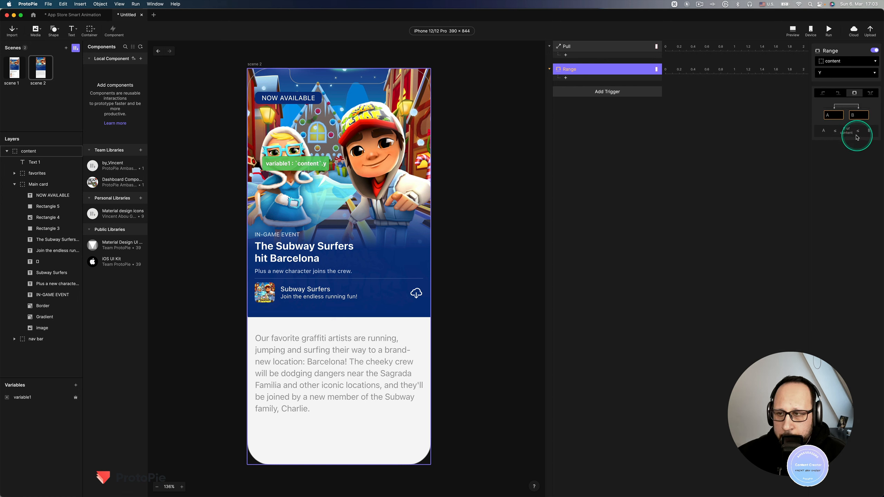
click(831, 116)
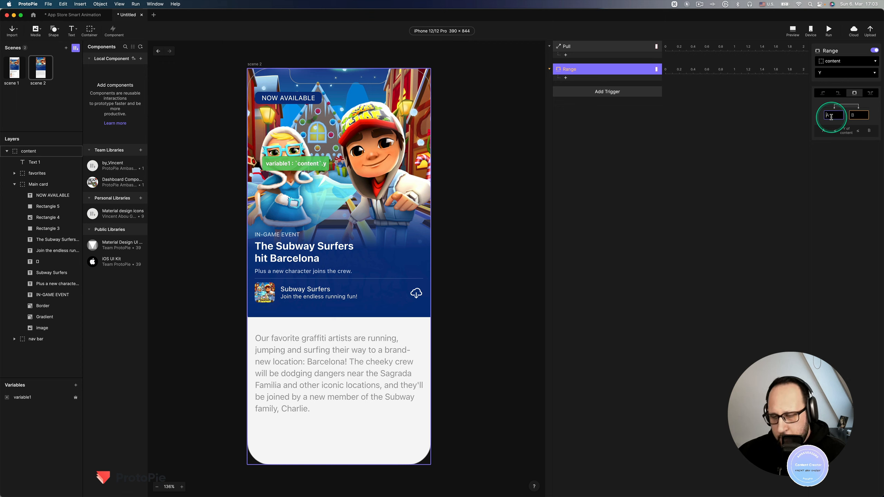
click(854, 117)
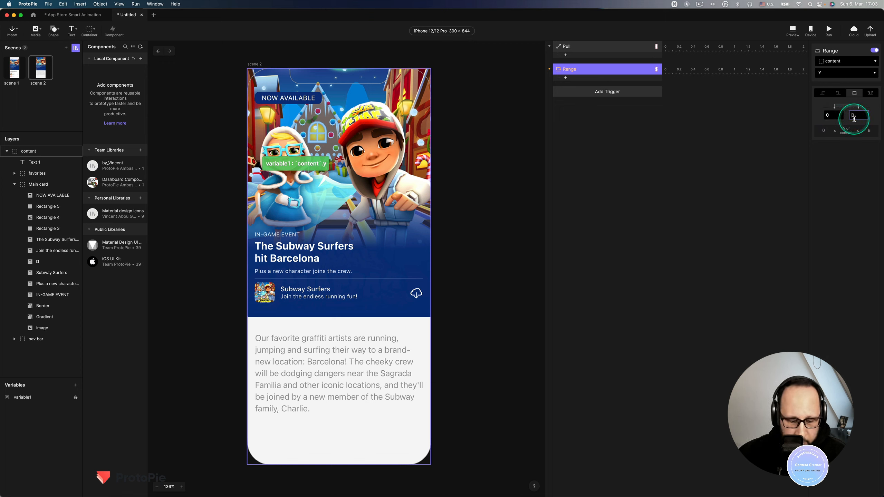
text(100)
key(Return)
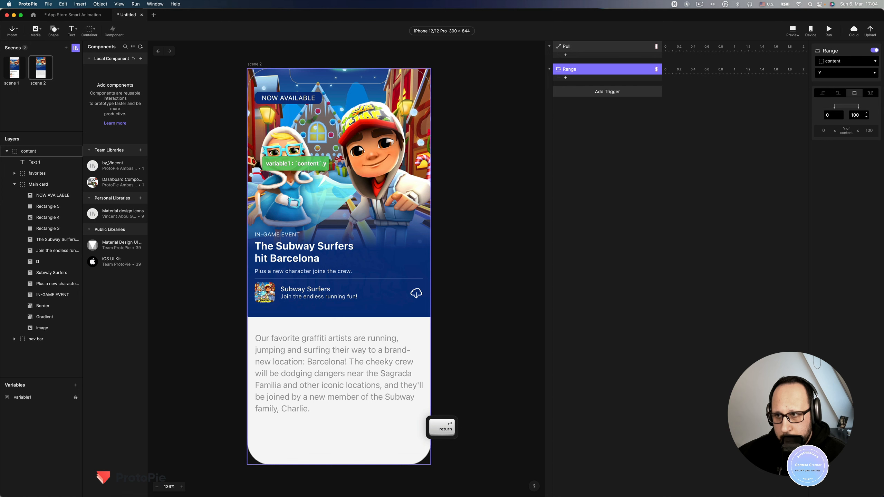
Add a Scale response for content to the Range trigger, scaling by factor to 80% in both X and Y.
click(587, 79)
click(583, 97)
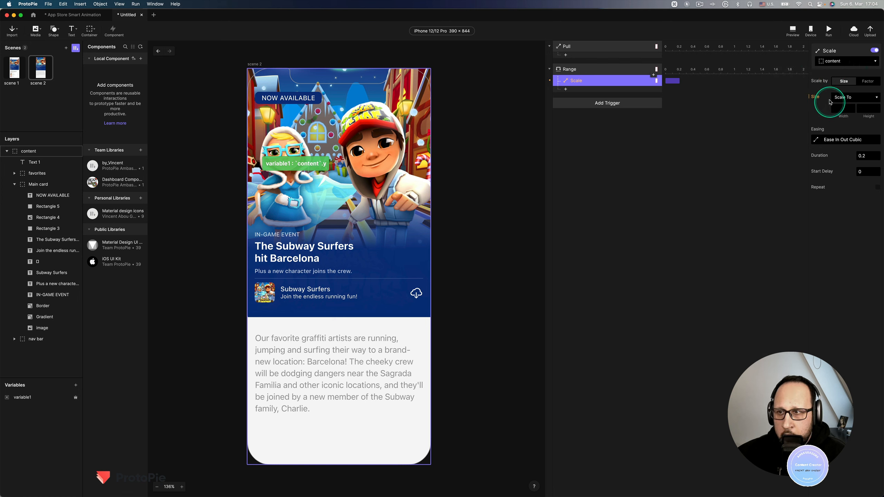
click(868, 82)
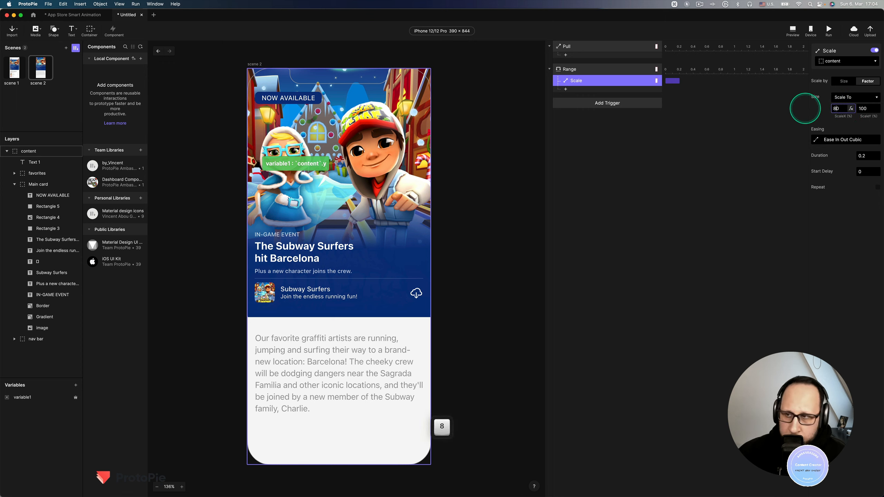
text(80)
key(Tab)
text(80)
key(Return)
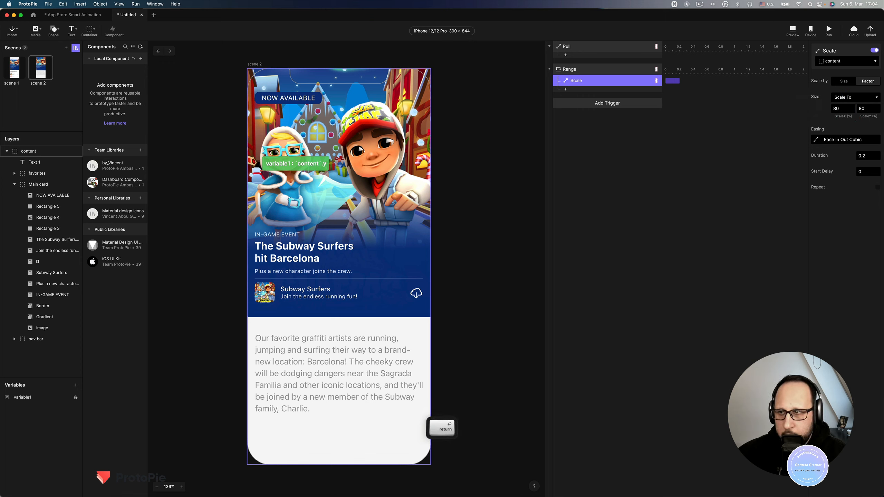
Preview scene 2, pull the content down to test the Scale response, and restart the preview.
click(793, 31)
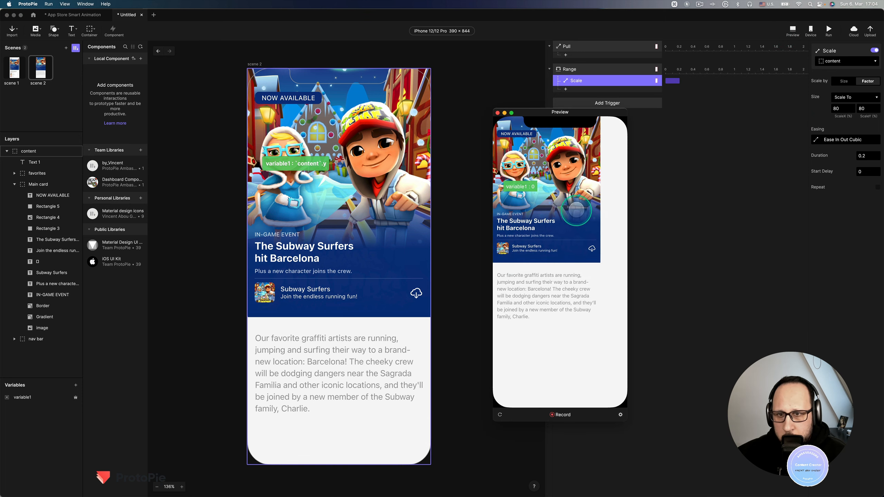
drag(559, 160, 558, 302)
click(500, 415)
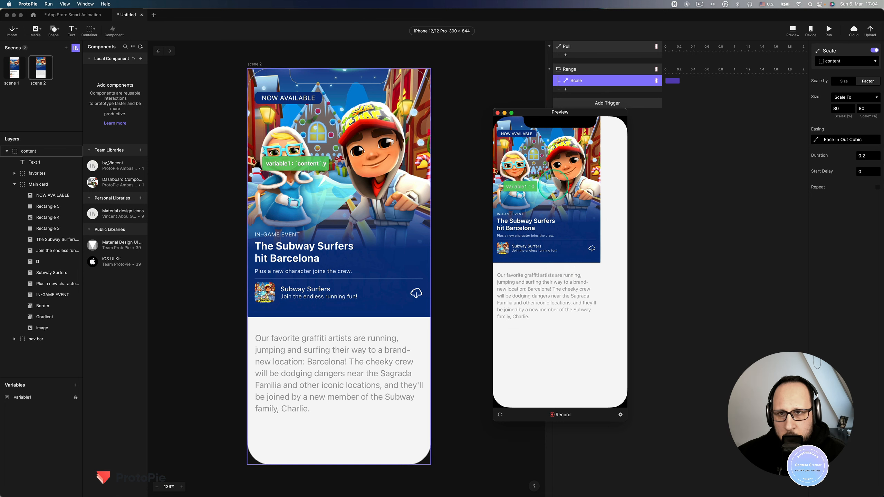
Test pulling the content down again in the scene 2 preview, and check the Pull trigger's settings.
drag(557, 167, 557, 284)
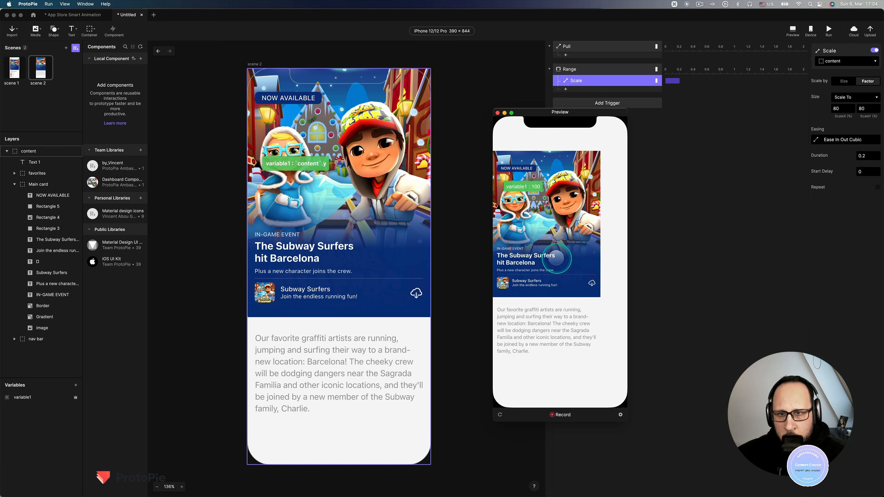
click(500, 415)
drag(559, 181, 557, 267)
click(500, 415)
click(719, 182)
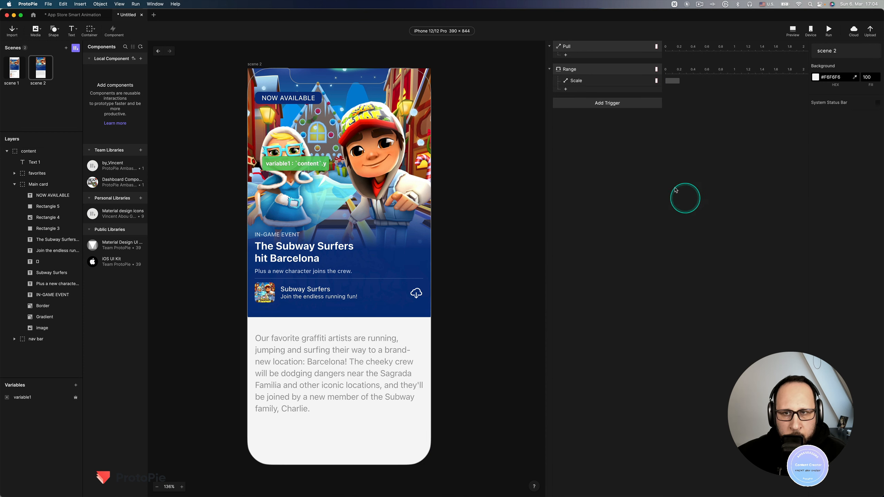
click(582, 51)
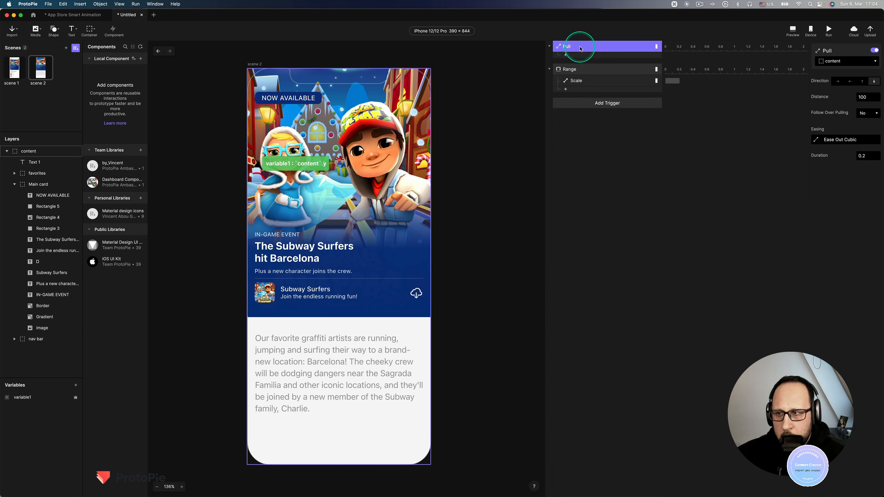
In the App Store Smart Animation project, enable the debug display of variable1 and preview how pulling the content changes its Y value.
click(73, 16)
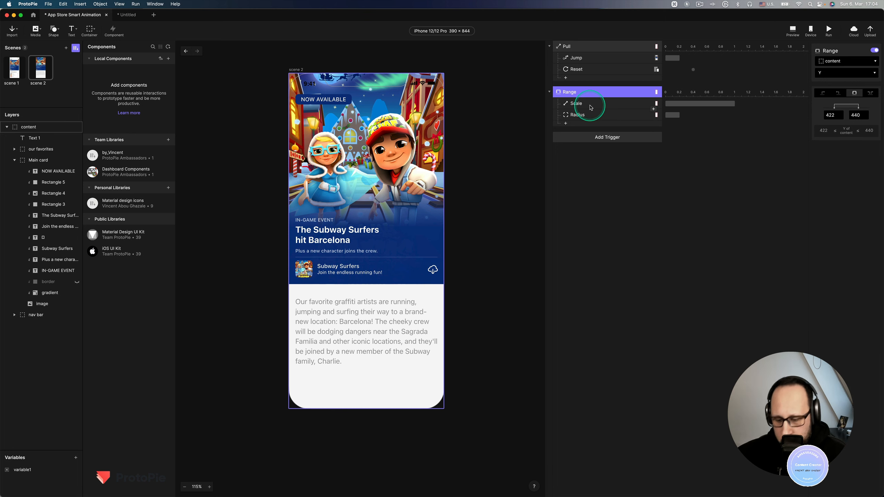
key(super+p)
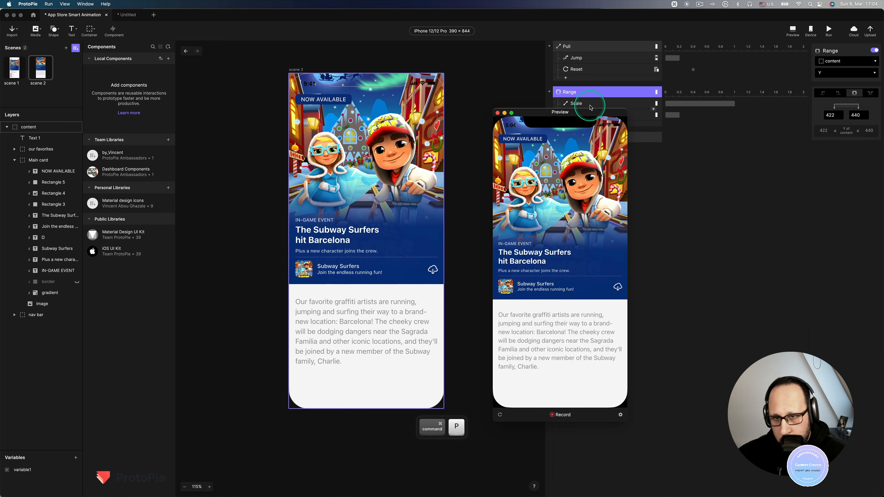
click(41, 487)
click(76, 470)
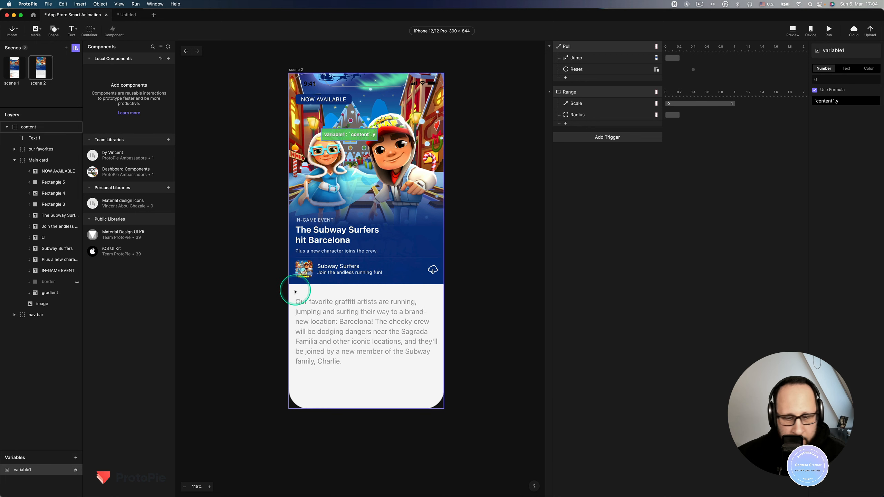
key(super+p)
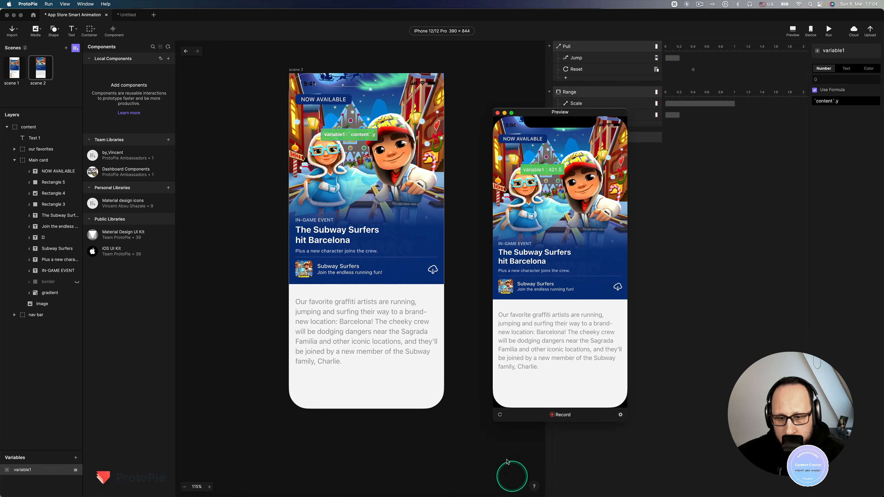
drag(583, 208, 590, 151)
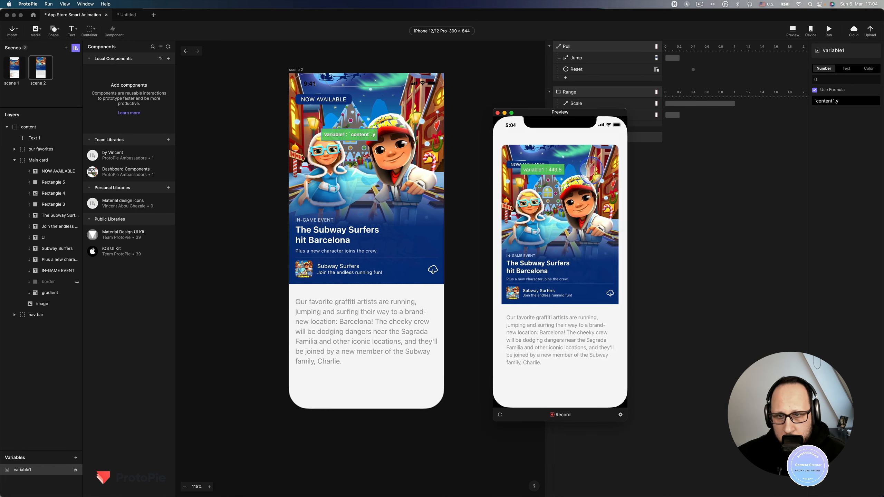
click(497, 113)
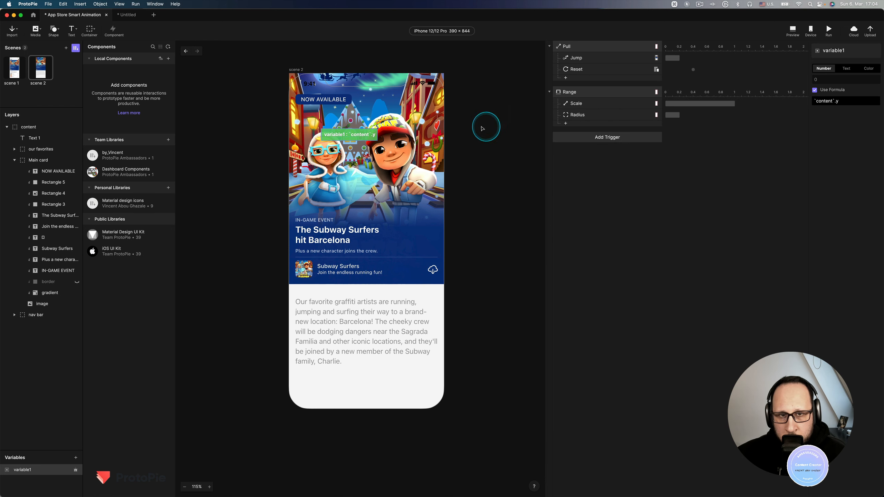
Check the content container's origin in the App Store Smart Animation project, and set content's origin in the Untitled project to 50, 50.
click(30, 127)
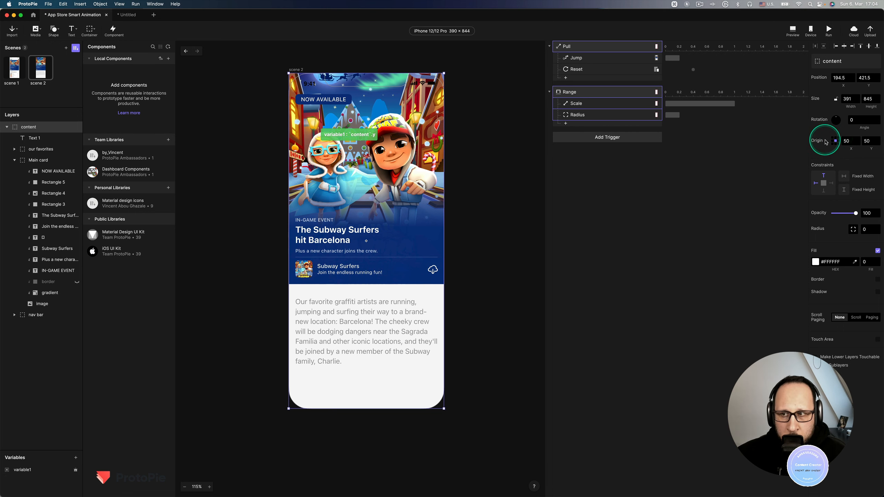
click(124, 15)
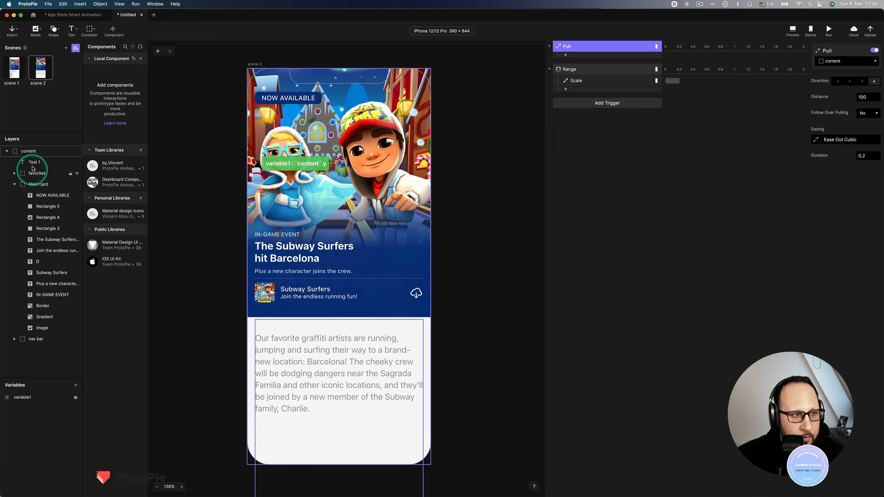
click(35, 153)
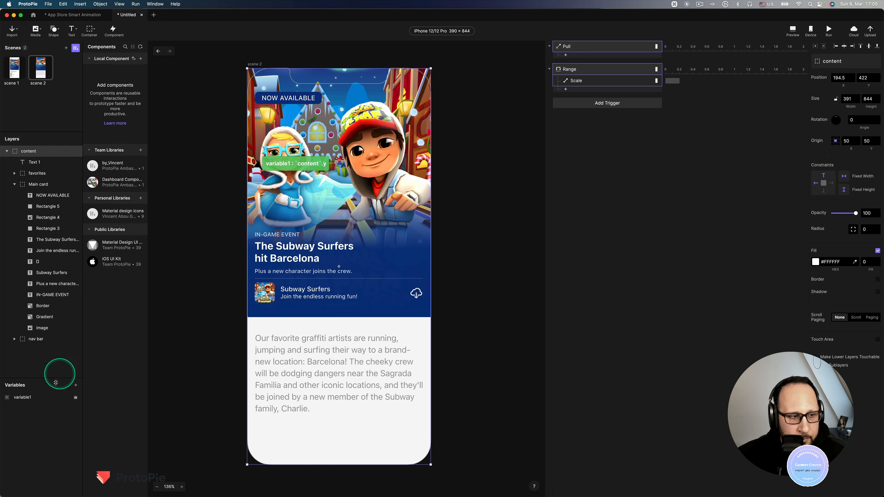
Preview scene 2 and pull the content down to read its start and end Y values from variable1.
key(super+p)
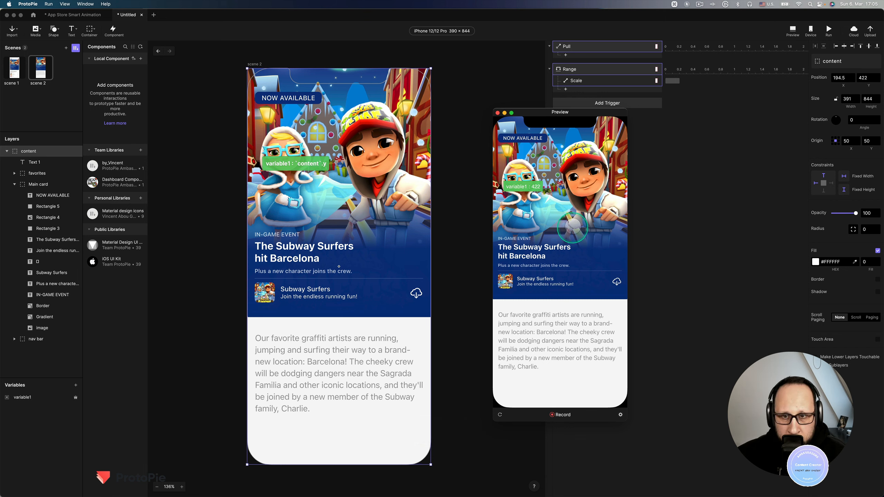
drag(567, 186, 564, 251)
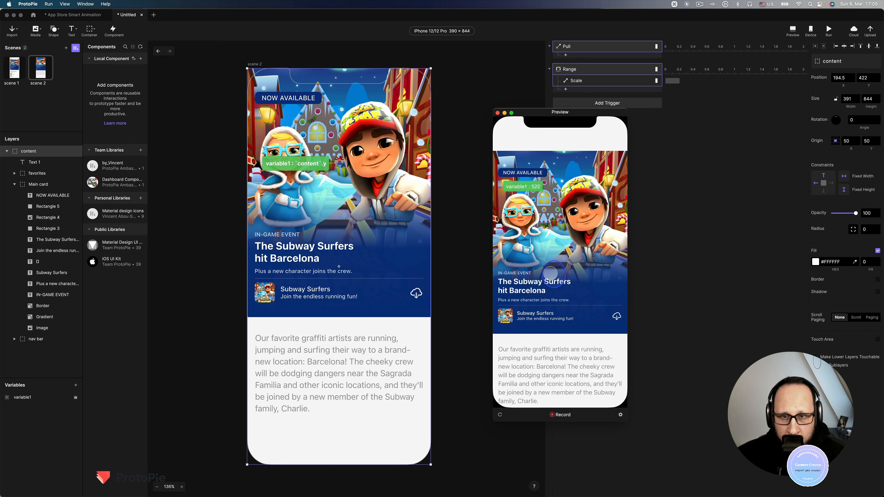
click(665, 134)
Set the Range trigger's between limits to 422 and 522.
click(587, 74)
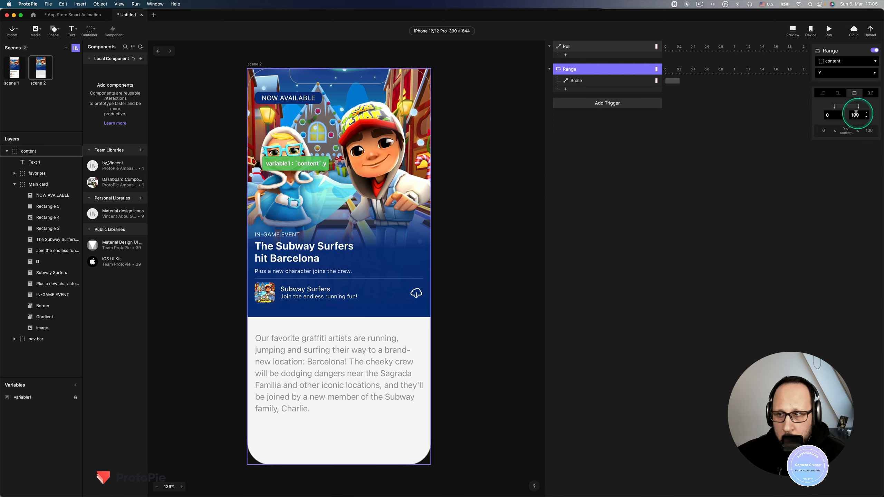
text(42)
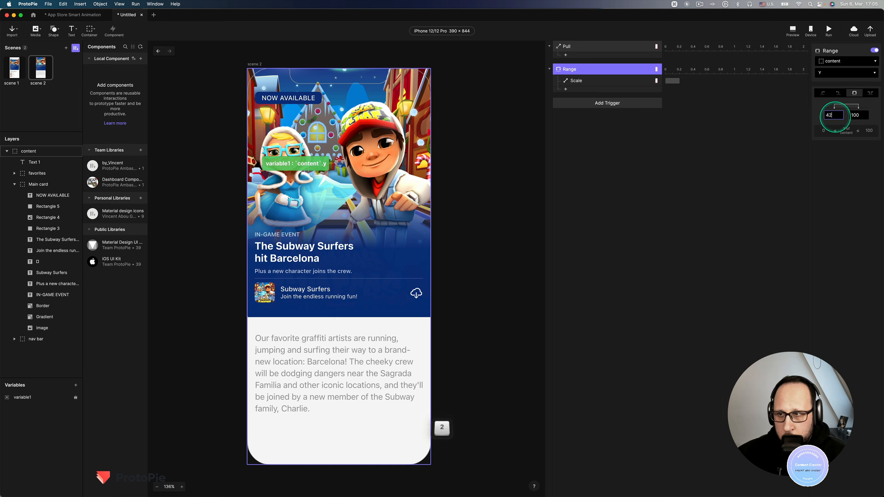
text(2)
key(Tab)
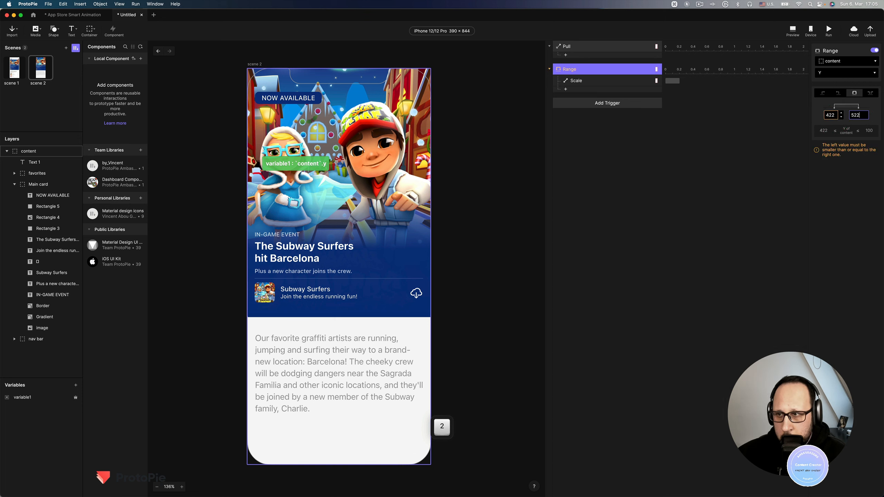
key(Return)
Preview scene 2 with the new Range limits, repeatedly restarting it and pulling the content down to test the scaling.
key(ctrl+p)
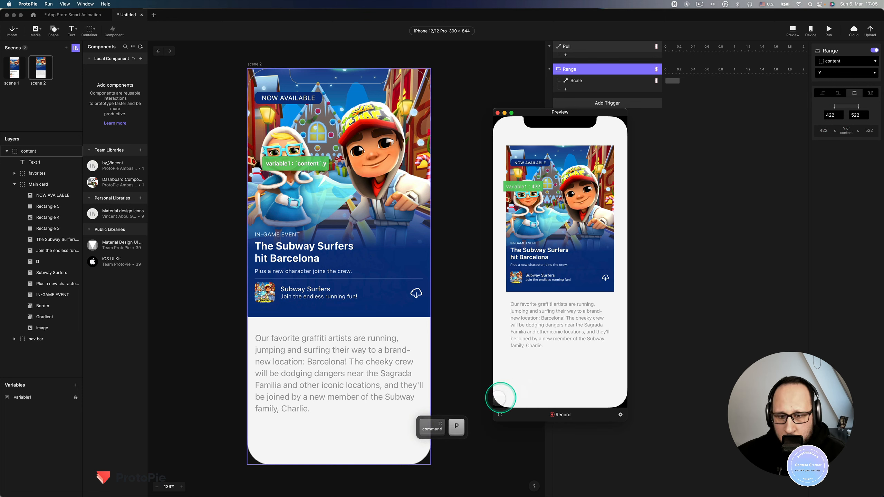
click(500, 414)
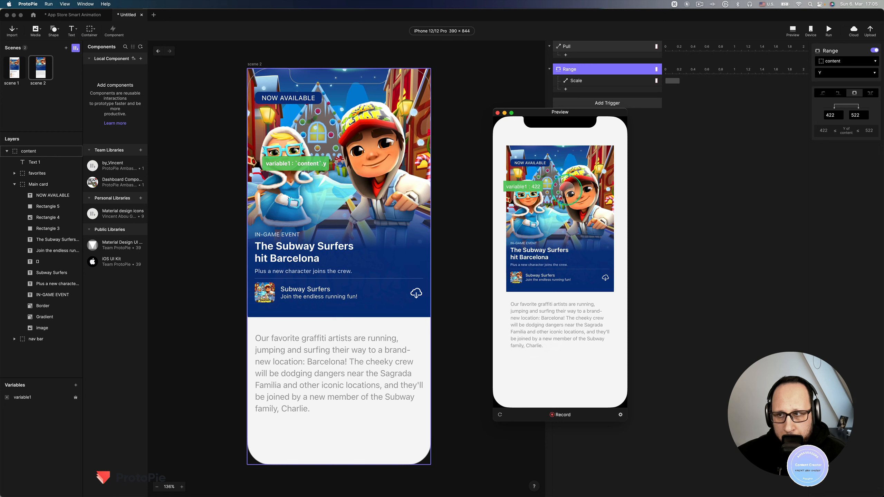
drag(573, 179, 570, 259)
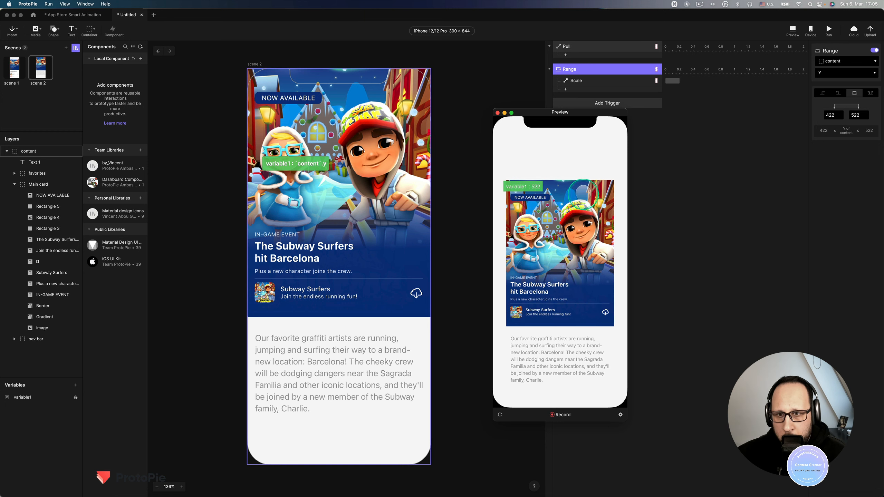
click(500, 415)
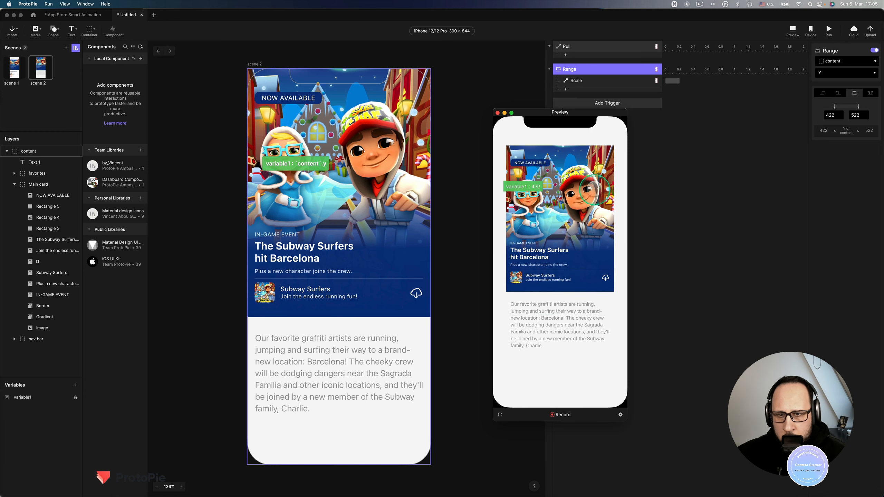
drag(594, 190, 587, 218)
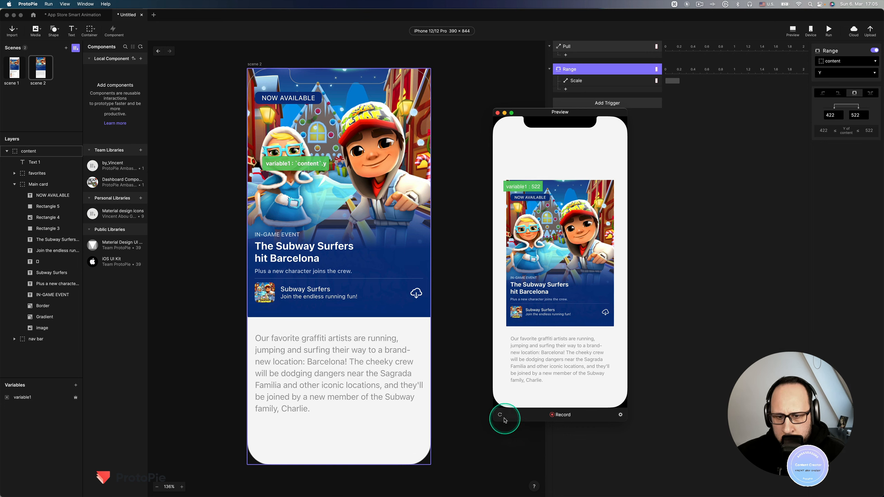
click(500, 415)
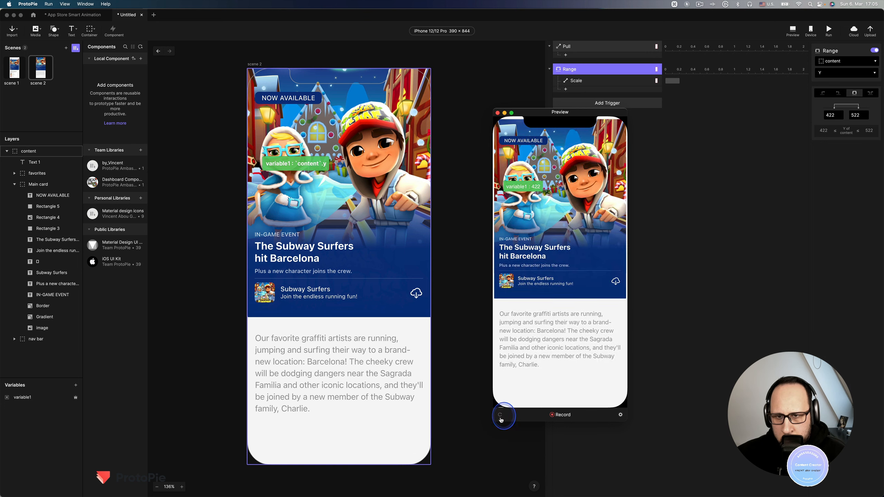
click(670, 150)
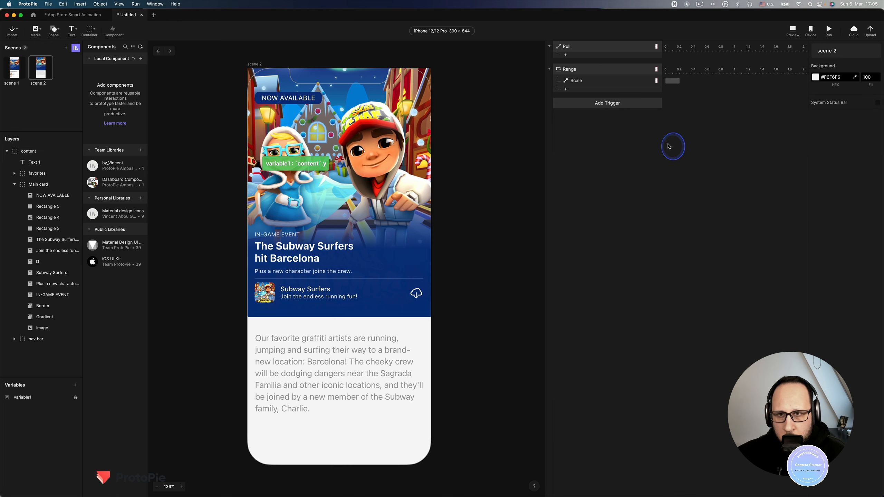
Add a Jump response to the Pull trigger that goes to scene 1 with the Smart transition.
click(589, 49)
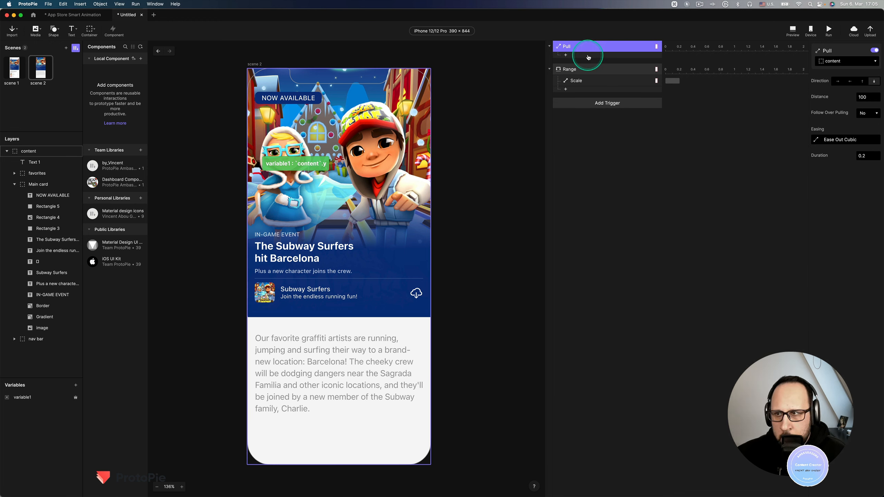
click(588, 57)
click(629, 71)
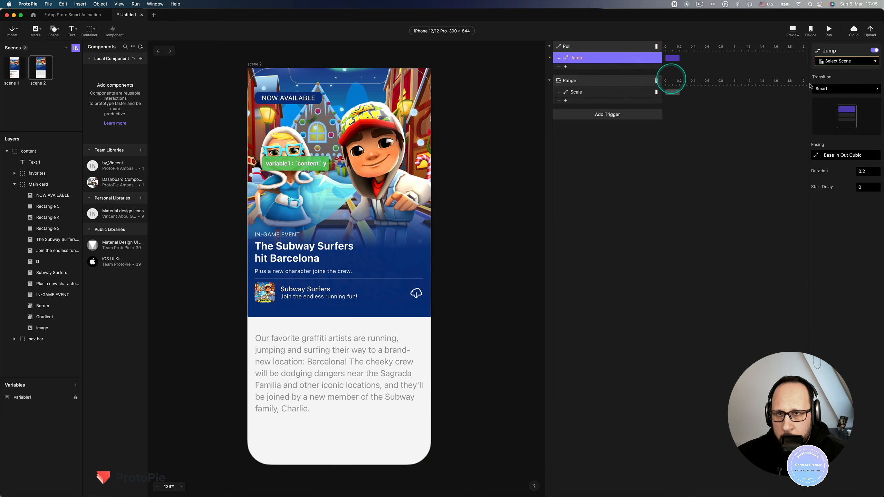
click(866, 62)
click(849, 92)
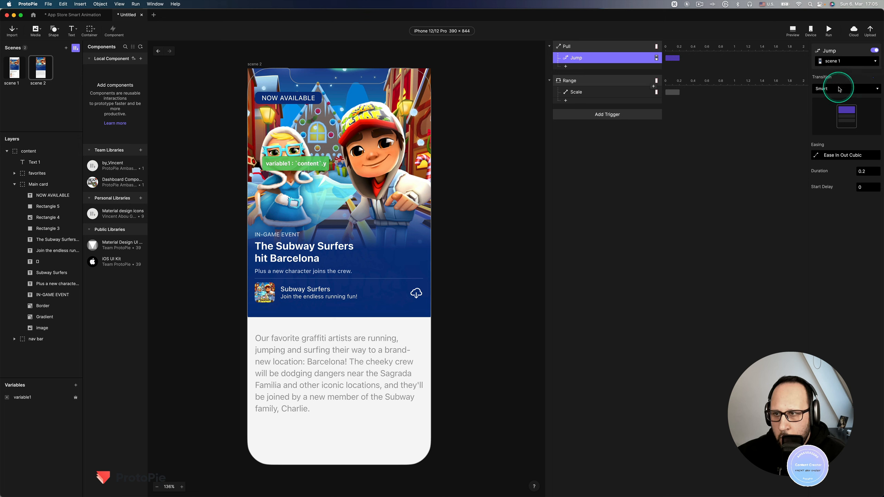
Preview the jump between scenes by pulling the content down, reopening the main card, and pulling it down again.
key(super+p)
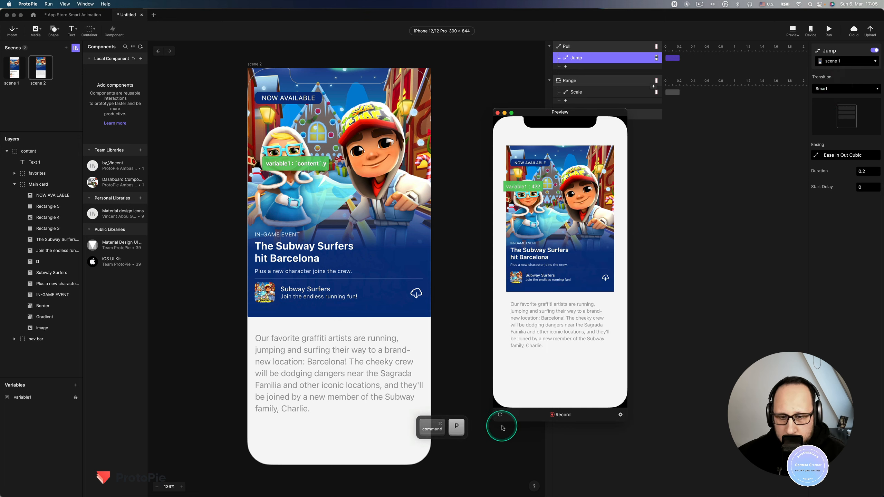
click(501, 426)
drag(575, 181, 537, 366)
click(555, 205)
drag(557, 202, 563, 227)
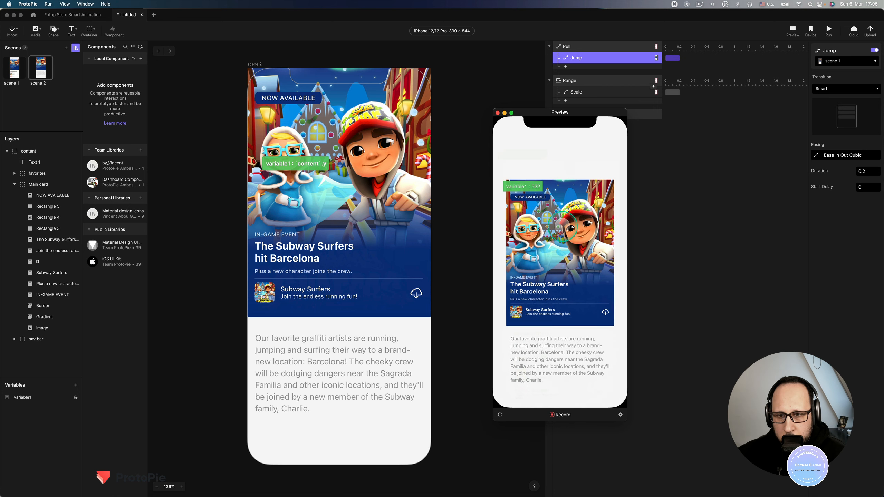
click(502, 416)
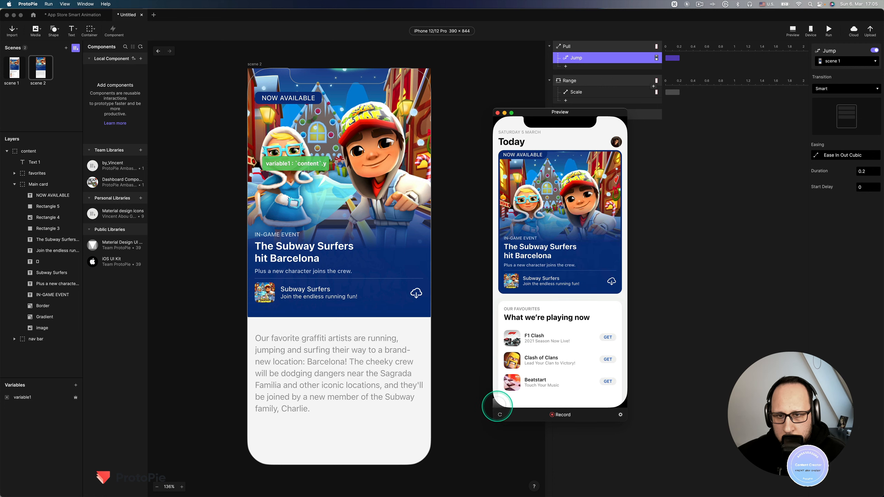
click(500, 416)
click(673, 237)
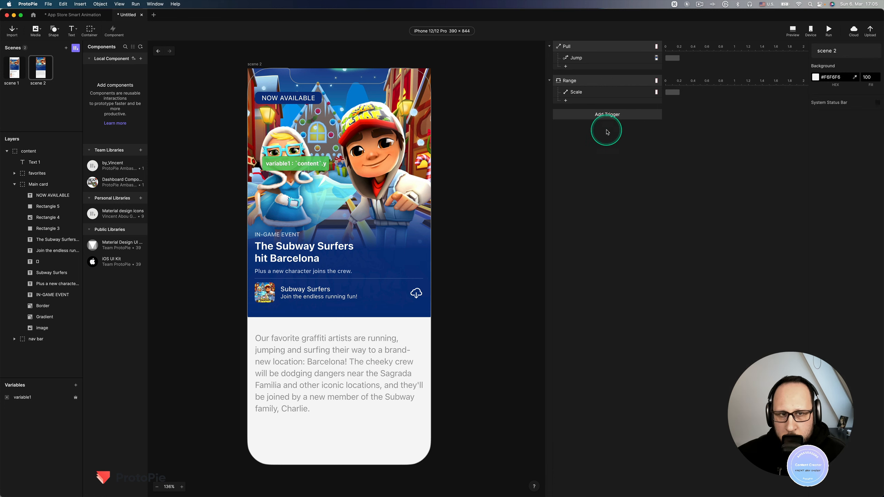
Review the Range trigger's limits and its Scale response, and preview scene 2's starting state.
click(587, 83)
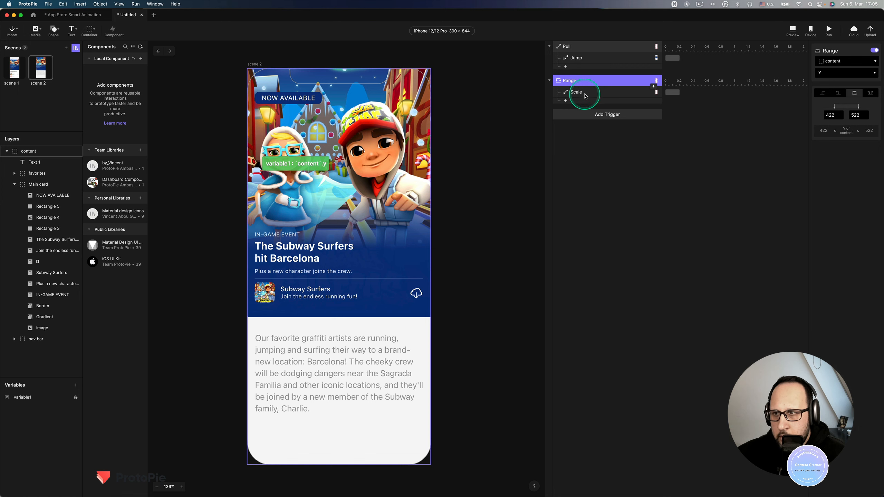
click(586, 95)
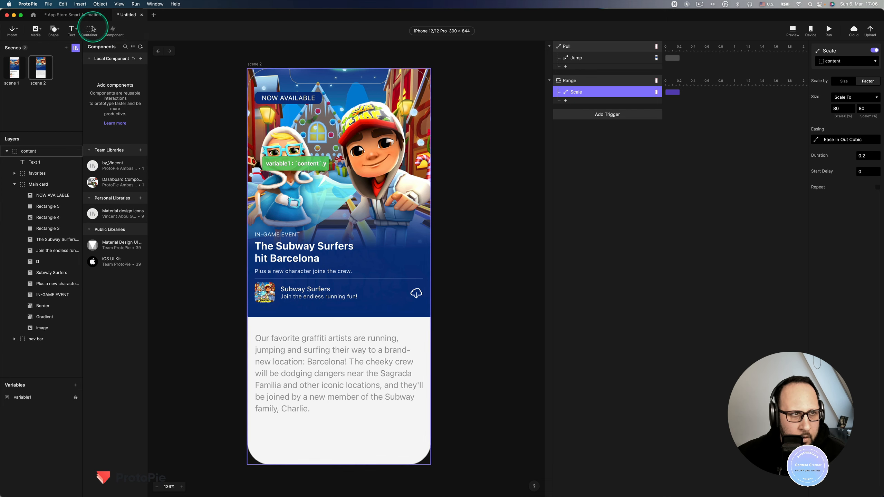
key(super+p)
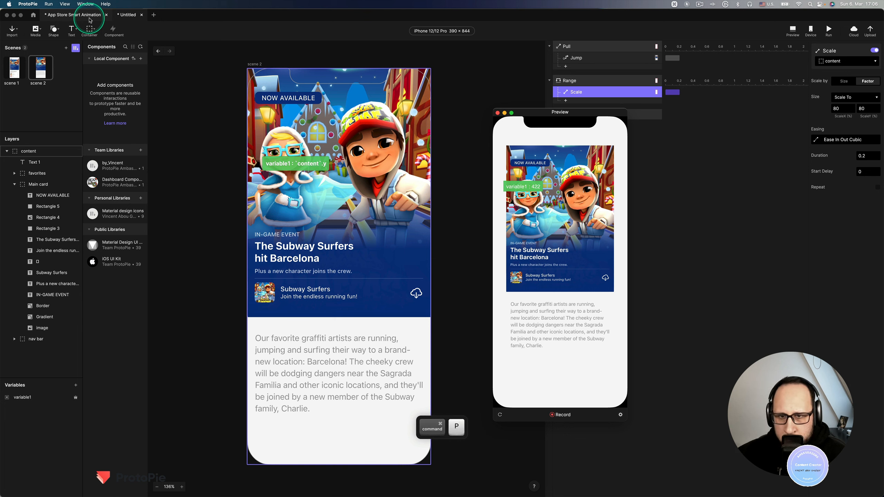
click(499, 414)
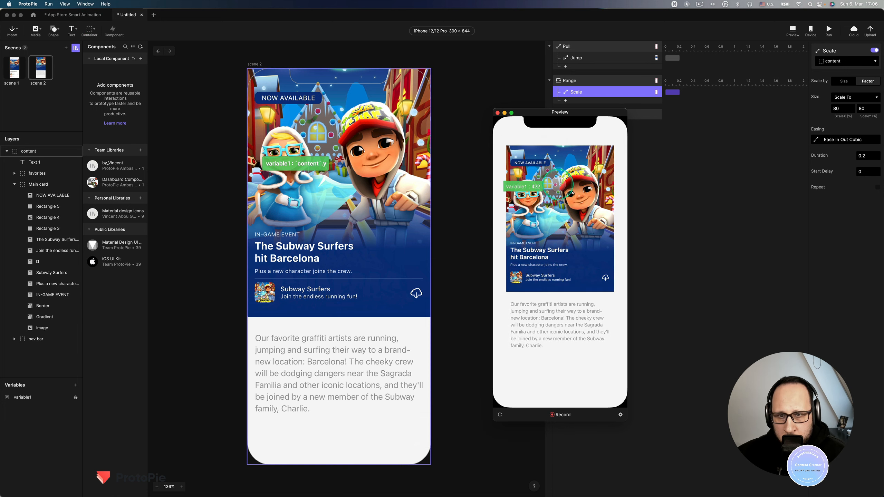
click(720, 145)
click(577, 91)
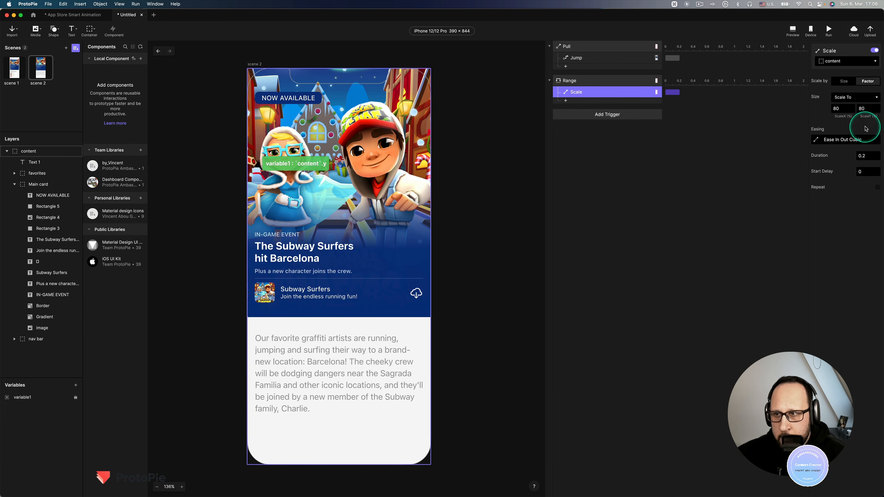
Set the Range trigger's lower limit to 423.
click(588, 81)
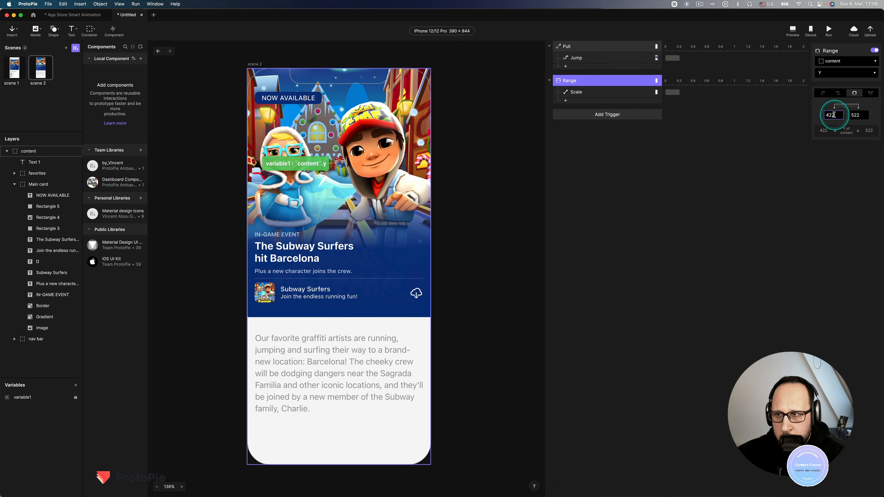
key(BackSpace)
key(Return)
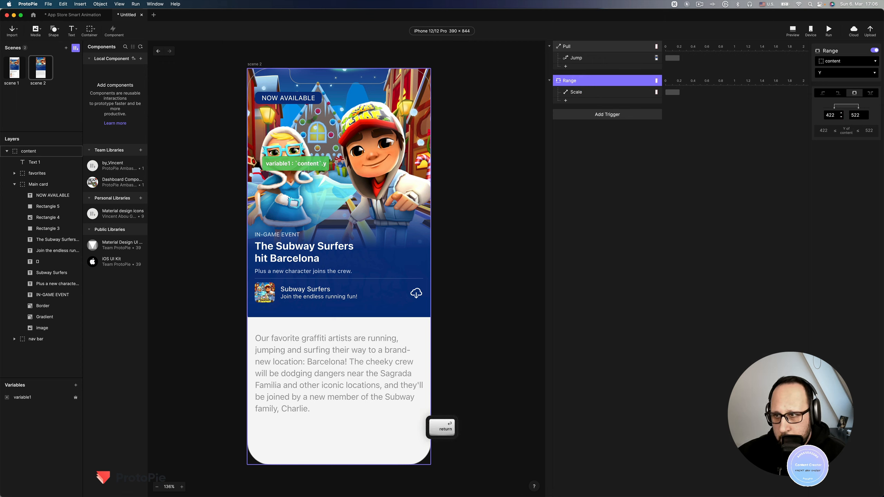
key(BackSpace)
key(cmd+z)
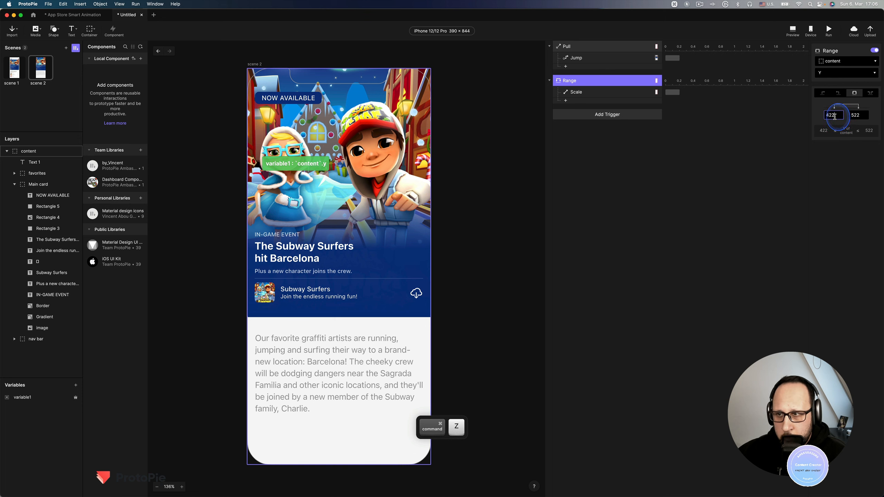
click(835, 117)
text(423)
key(Return)
Preview scene 2 with the new lower limit, pulling the content down and reopening the main card.
key(cmd+p)
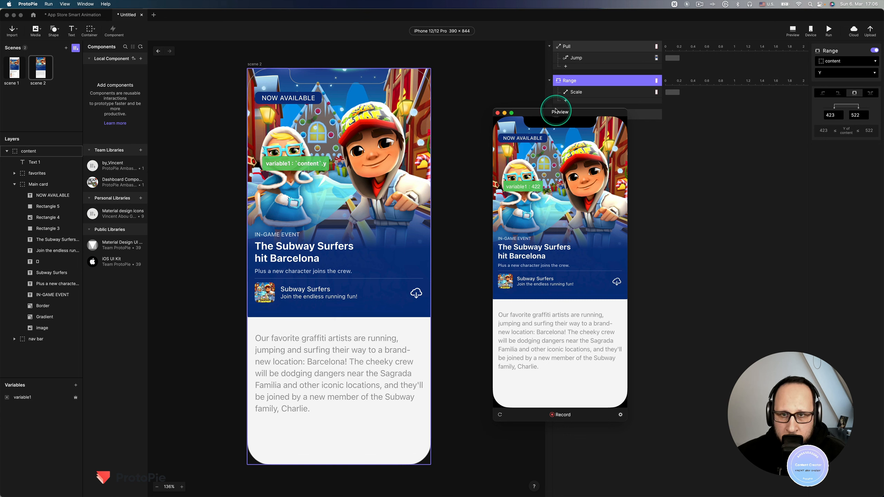
drag(556, 111, 533, 119)
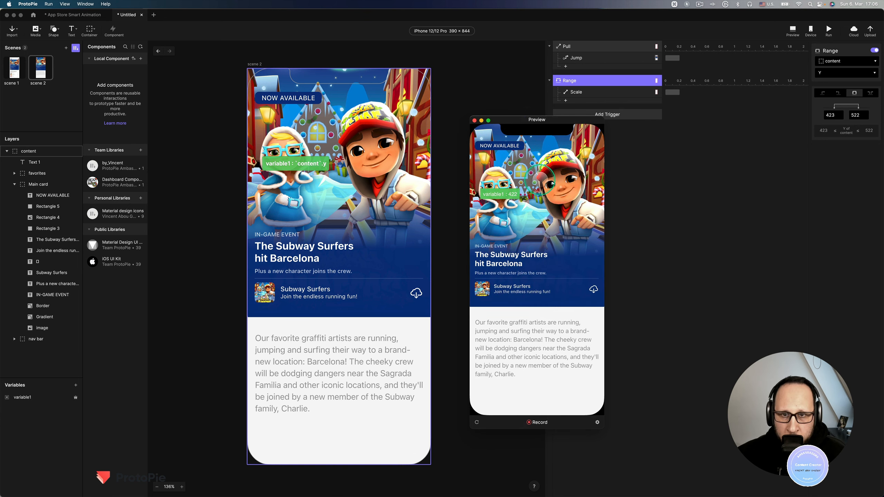
drag(542, 170, 520, 331)
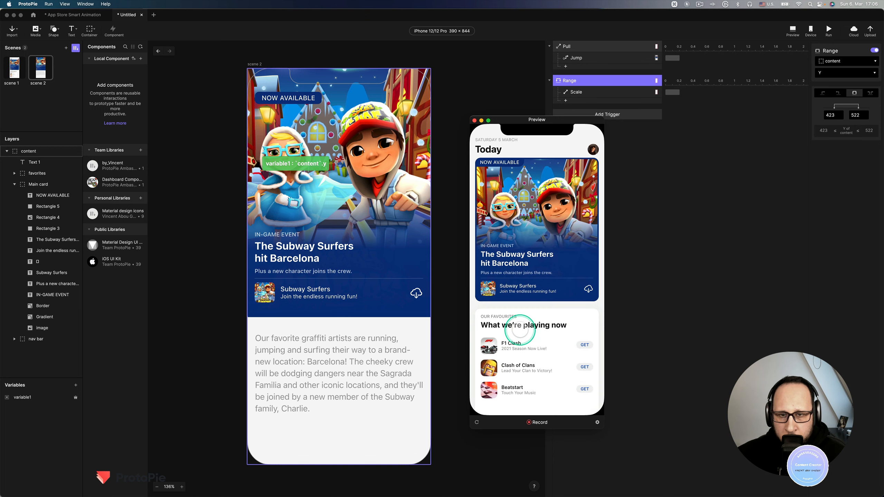
click(540, 219)
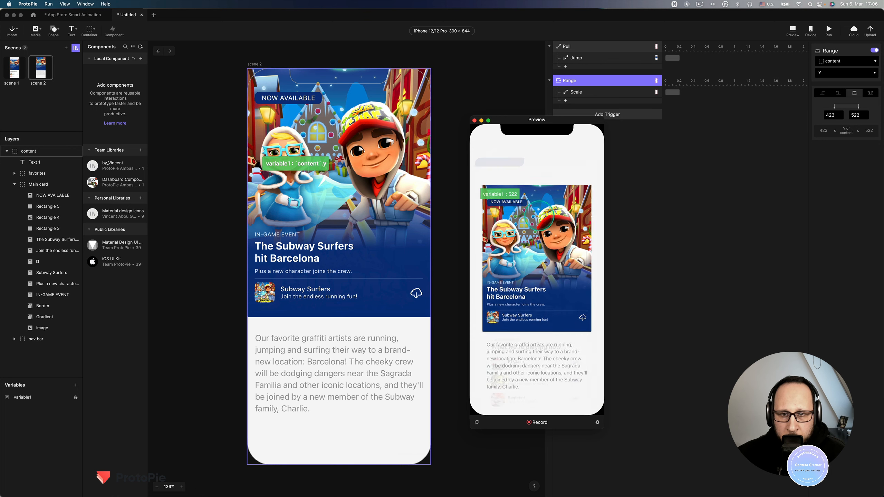
click(653, 255)
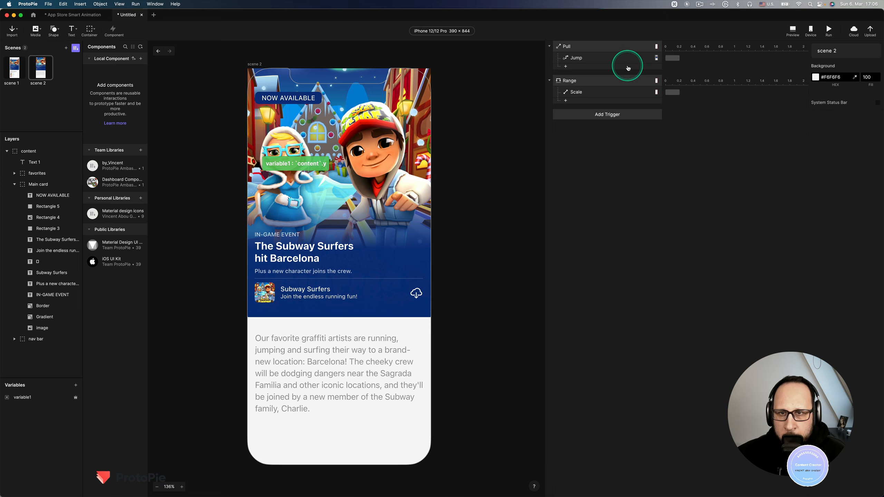
Add a Reset response for the current scene to the Pull trigger, with duration 0 and start delay 0.4.
click(584, 68)
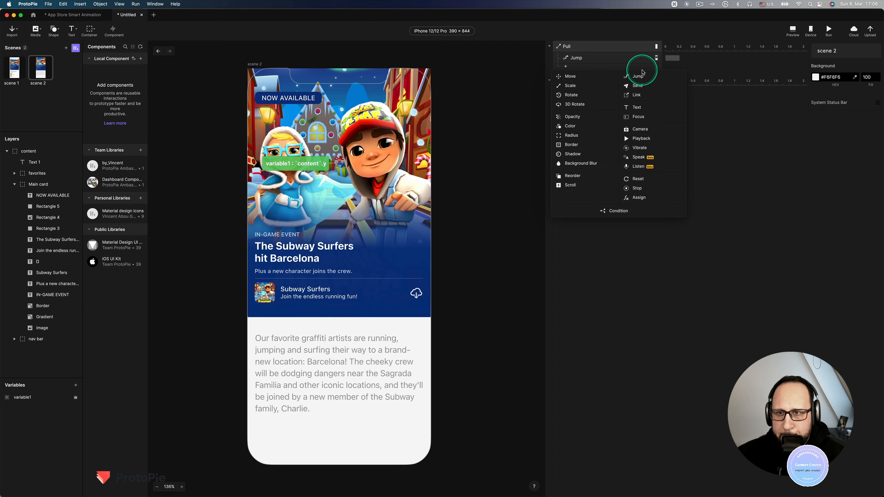
click(638, 179)
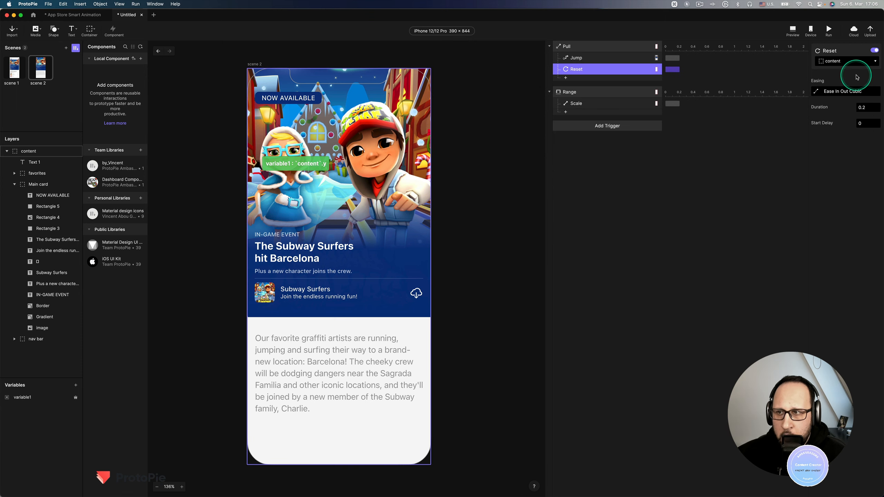
click(853, 63)
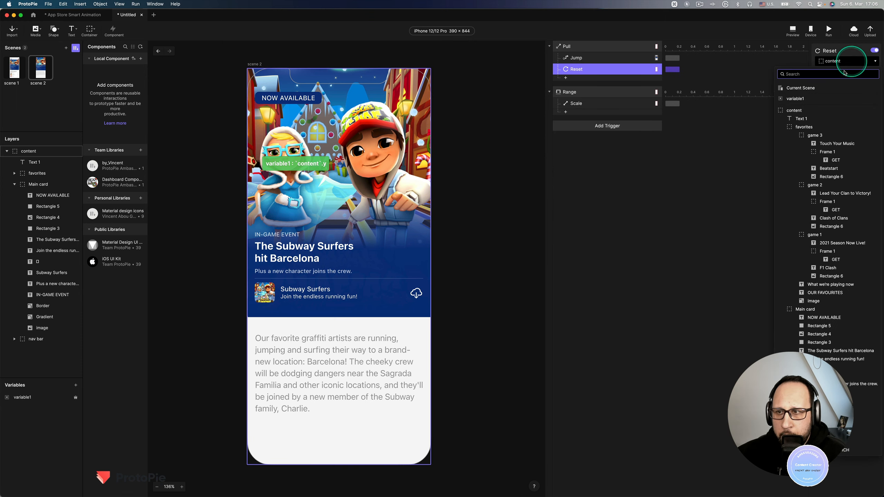
click(814, 88)
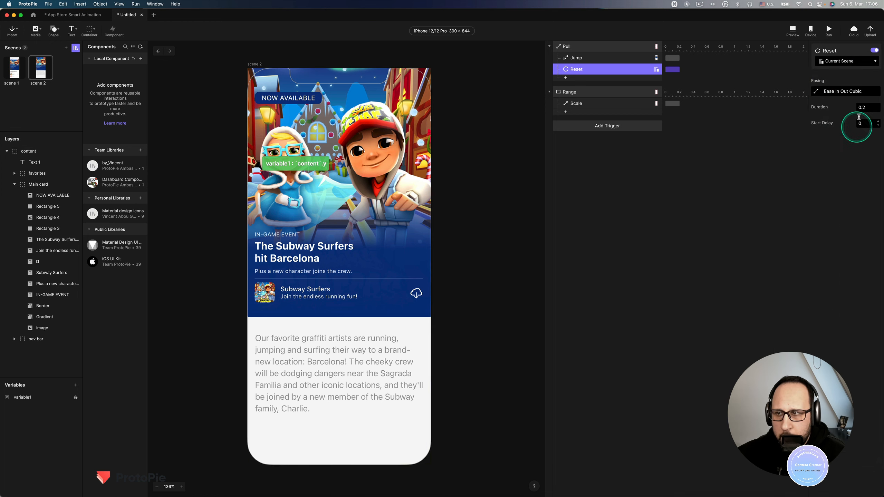
click(878, 111)
click(866, 123)
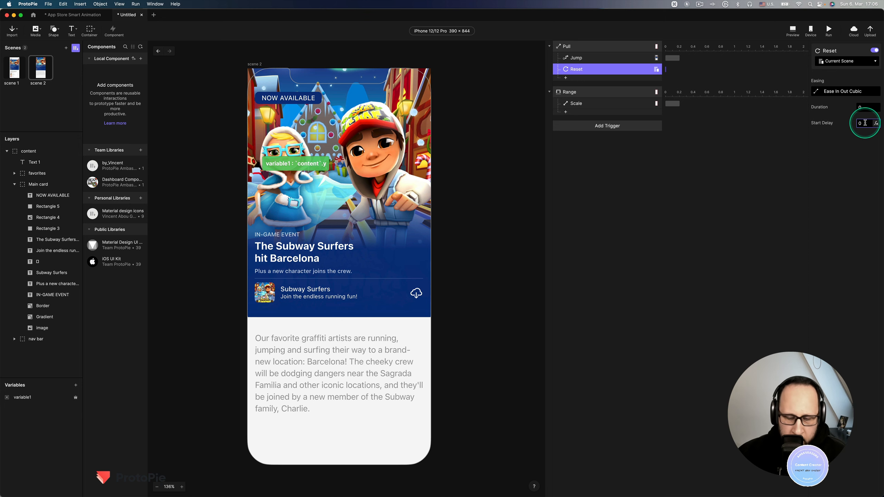
text(.4)
key(Return)
Preview the Reset response by repeatedly pulling the content down and reopening the main card.
key(super+p)
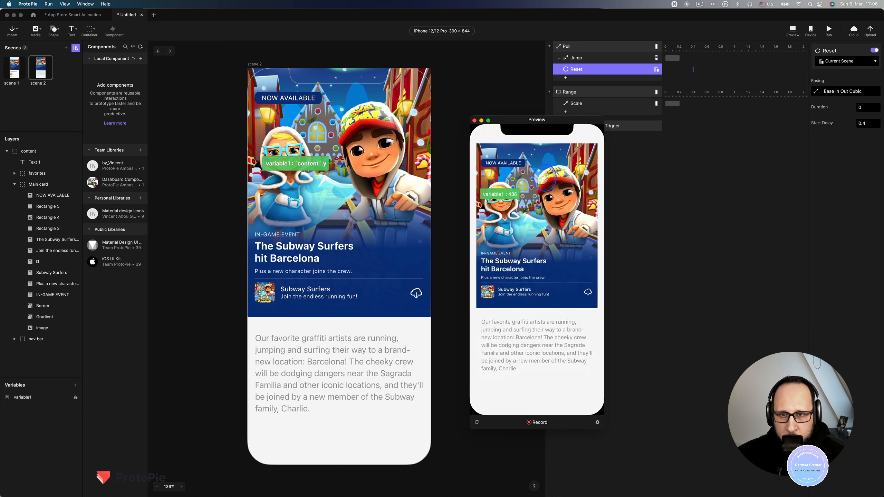
drag(546, 172, 539, 255)
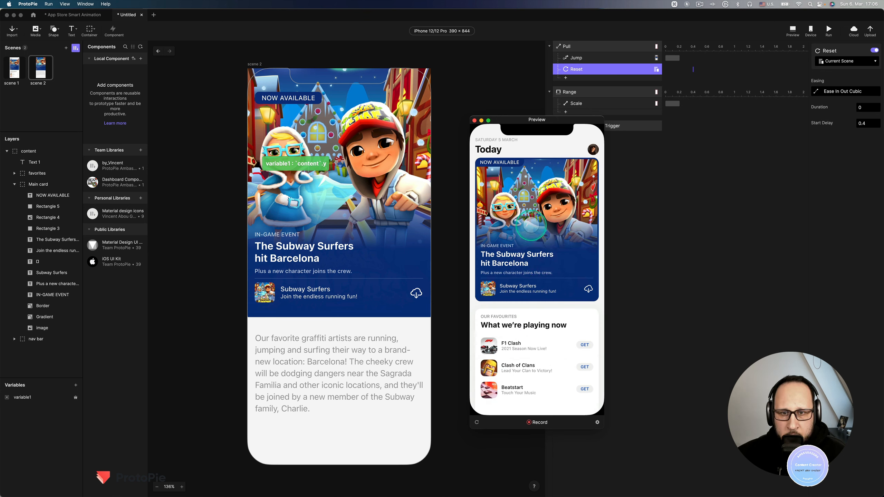
click(539, 219)
drag(545, 216, 538, 280)
click(537, 280)
drag(547, 197, 545, 205)
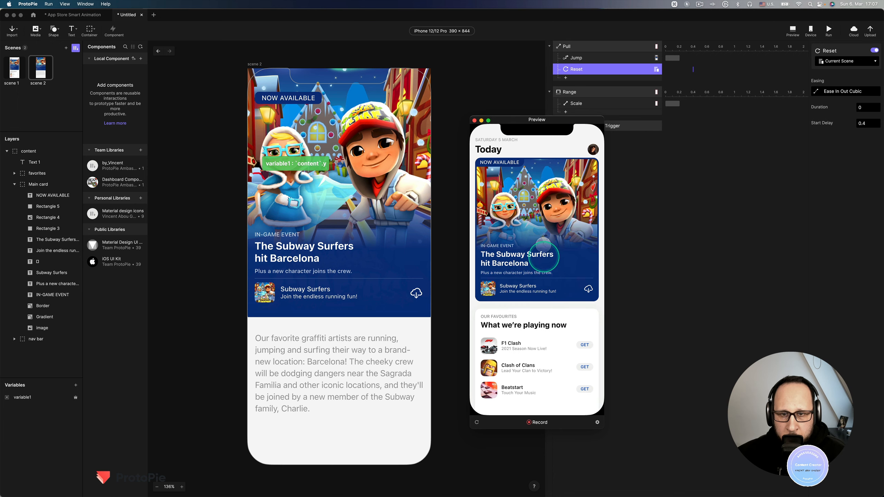
click(538, 215)
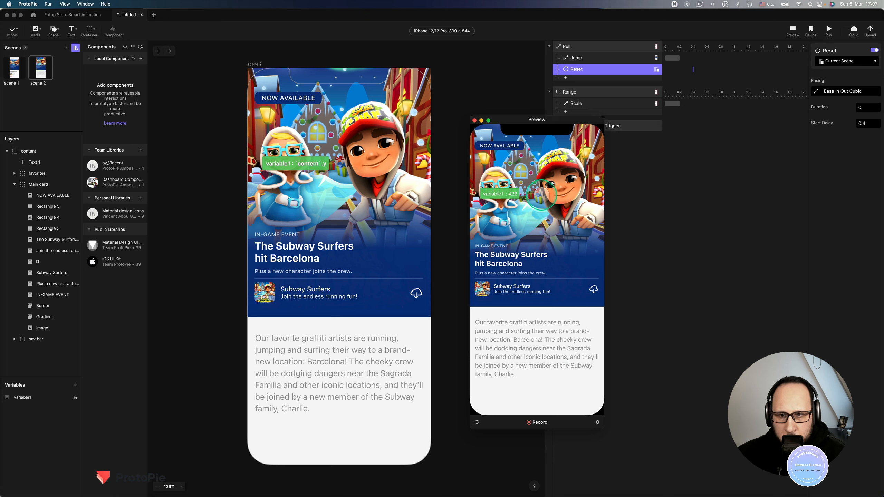
drag(543, 187, 592, 179)
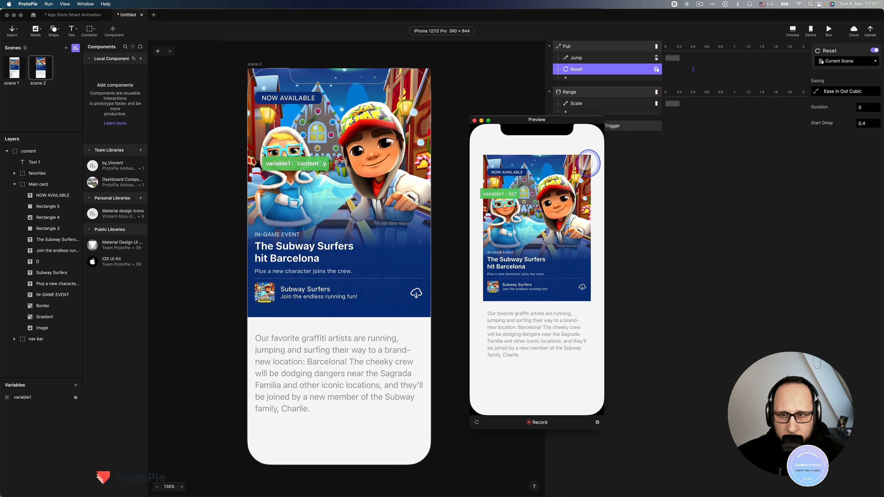
click(474, 120)
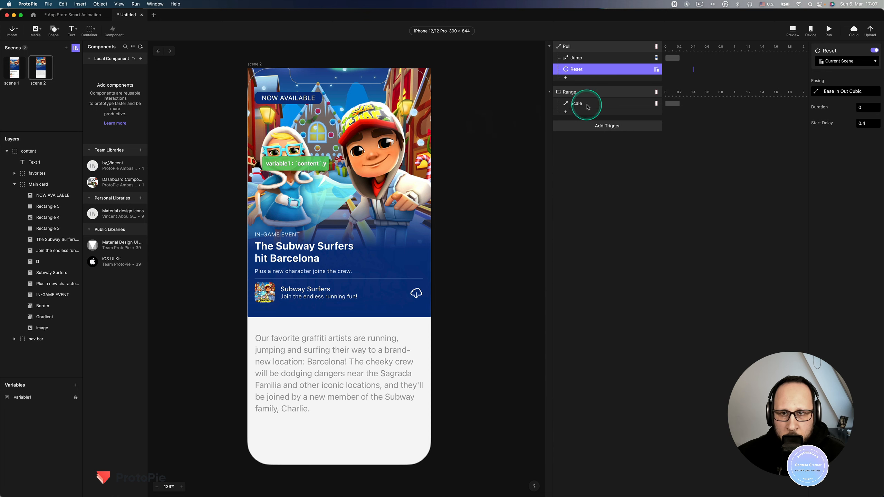
Add a Radius response to the Range trigger for the content layer, with radius 16, Ease Out Cubic easing and duration 0.4.
click(566, 112)
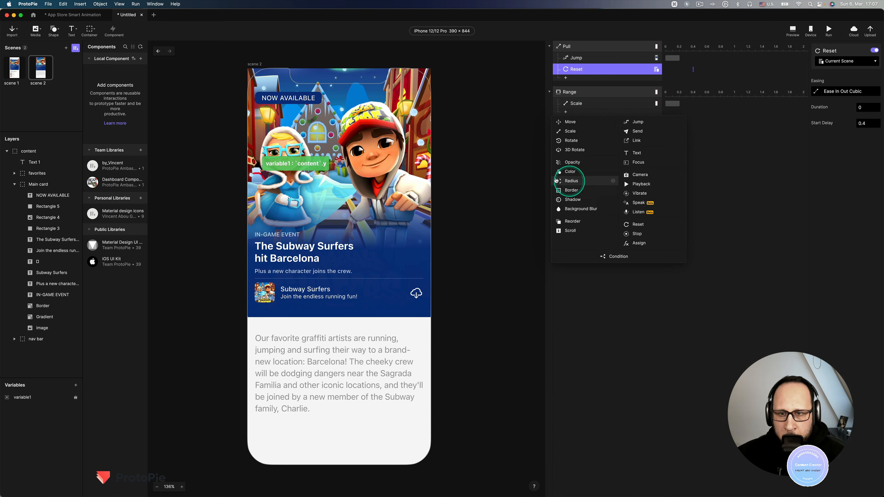
click(578, 181)
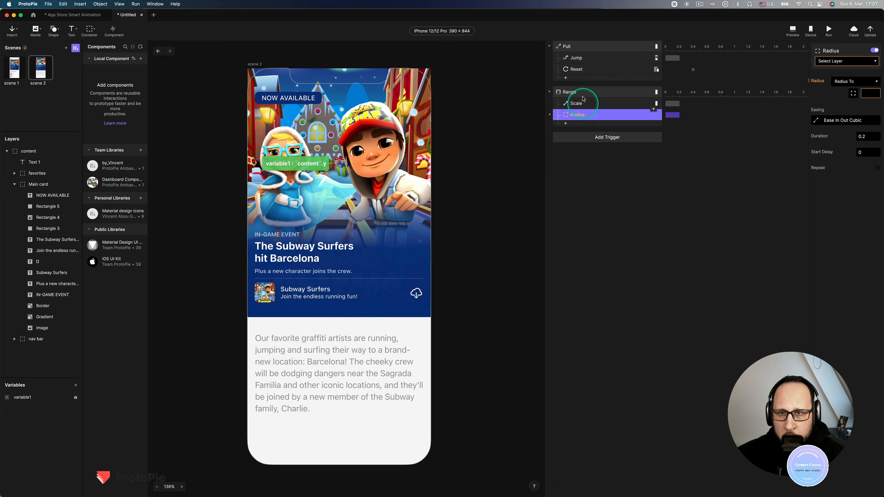
click(28, 151)
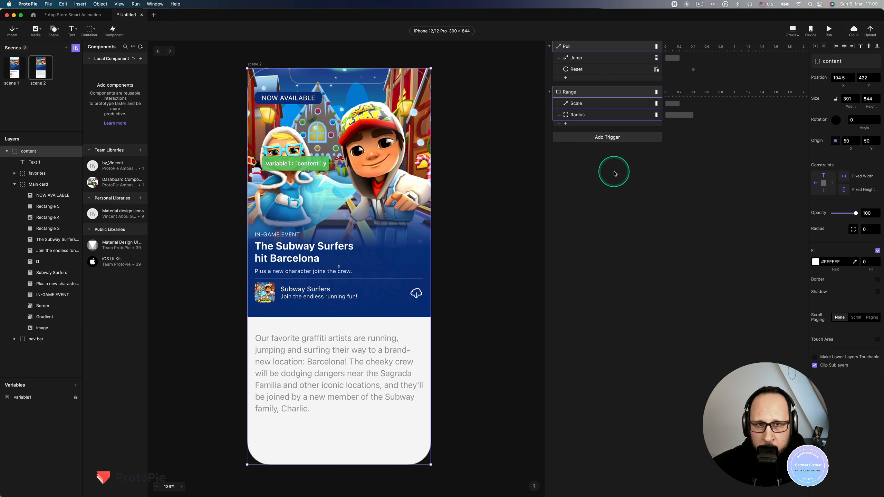
click(590, 118)
Preview the radius change by pulling the content down and reopening the main card.
key(super+p)
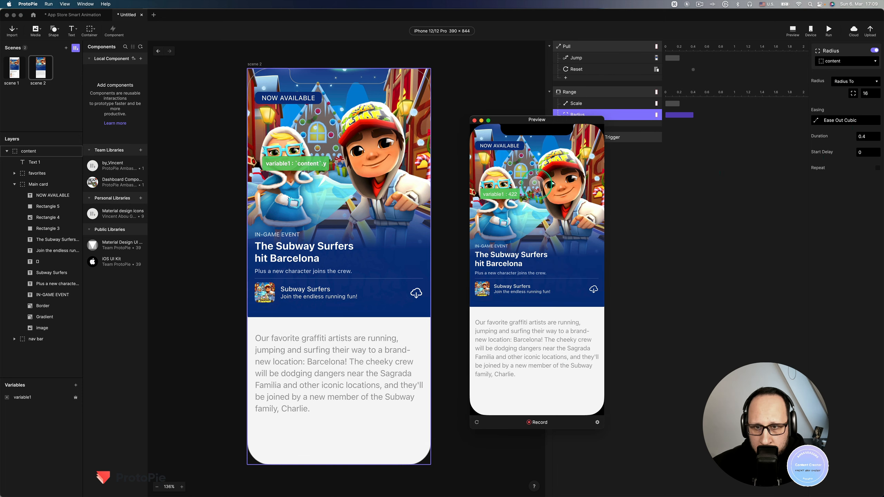
drag(539, 188, 537, 280)
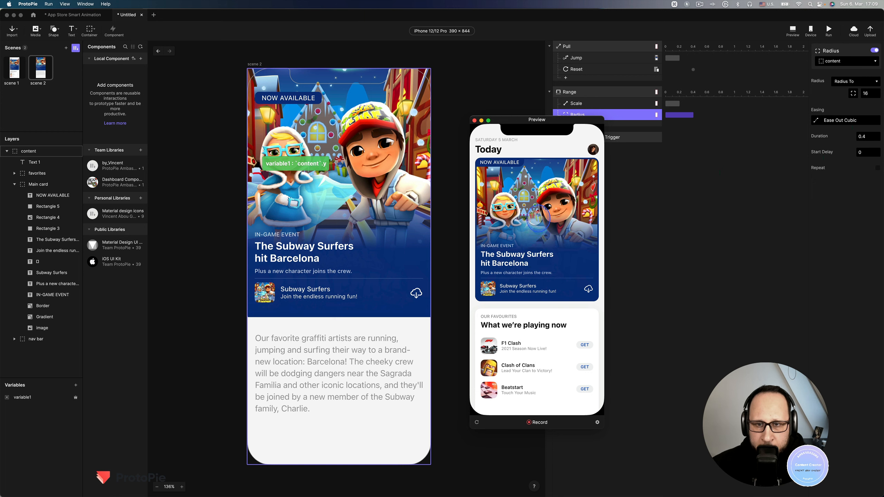
click(536, 221)
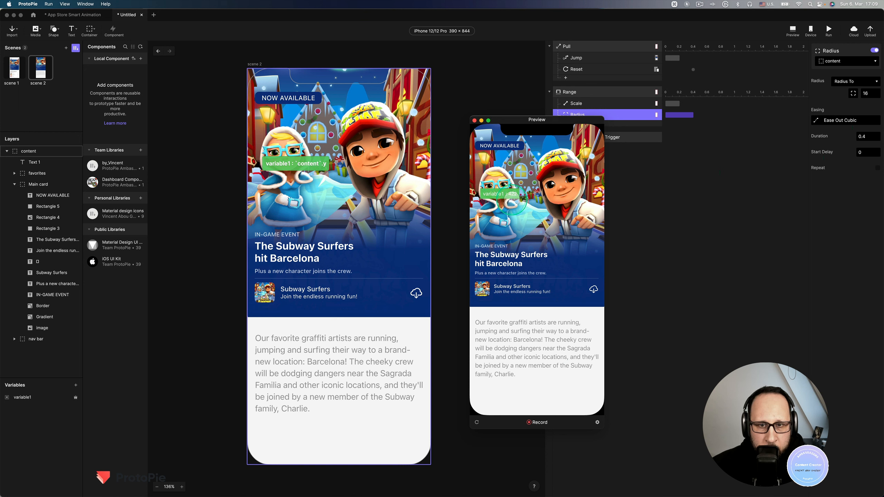
Turn off the on-canvas debug display of variable1.
scroll(175, 458, up, 1)
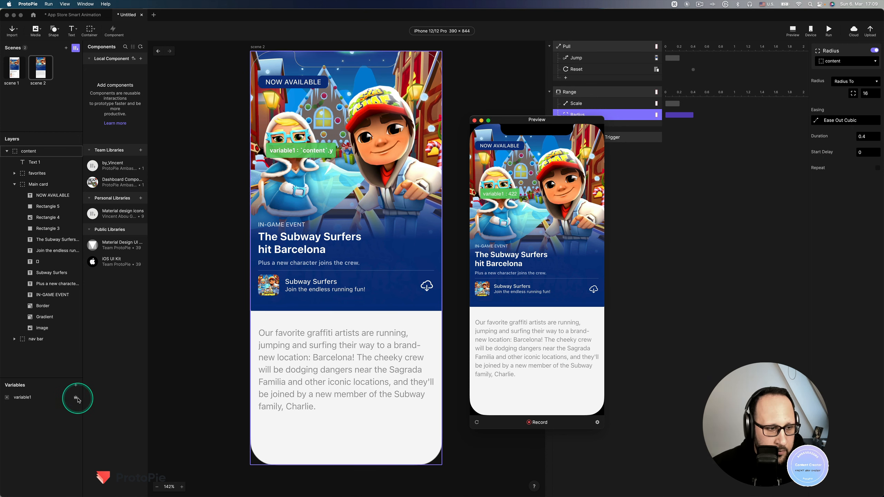
click(76, 400)
click(218, 343)
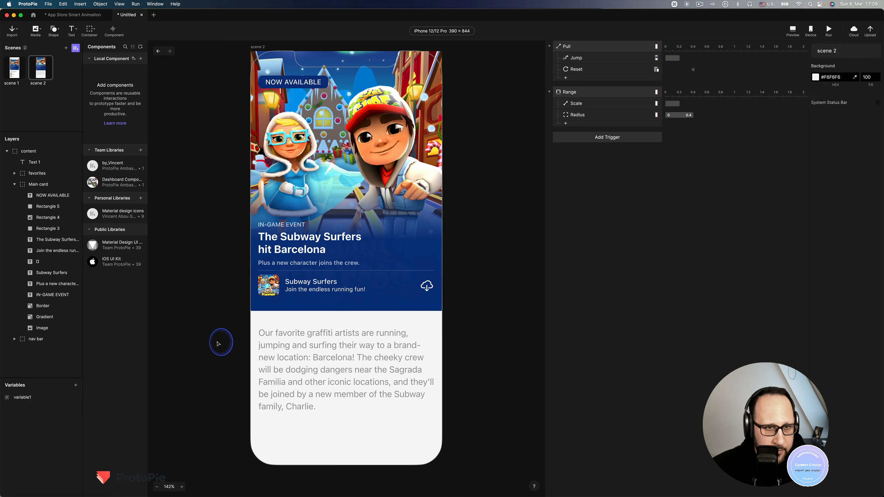
Preview the full animation without the variable display, pulling the card closed and reopening it several times.
key(super+p)
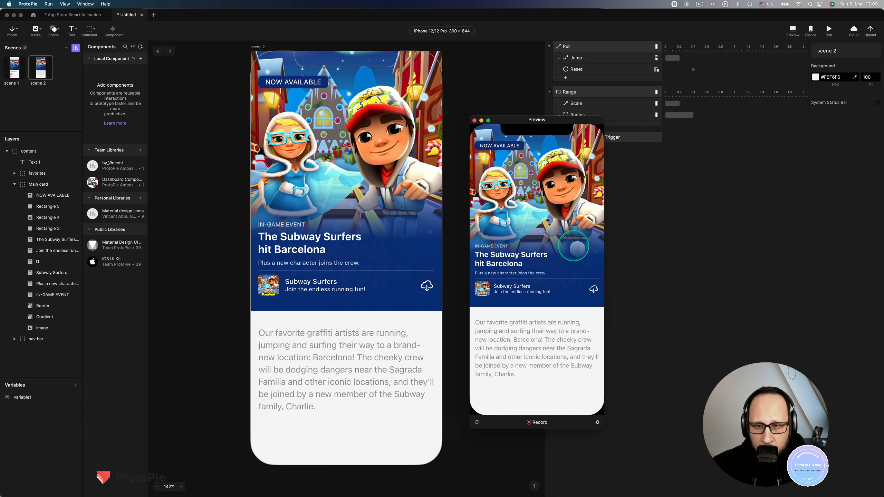
drag(535, 210, 539, 261)
click(538, 204)
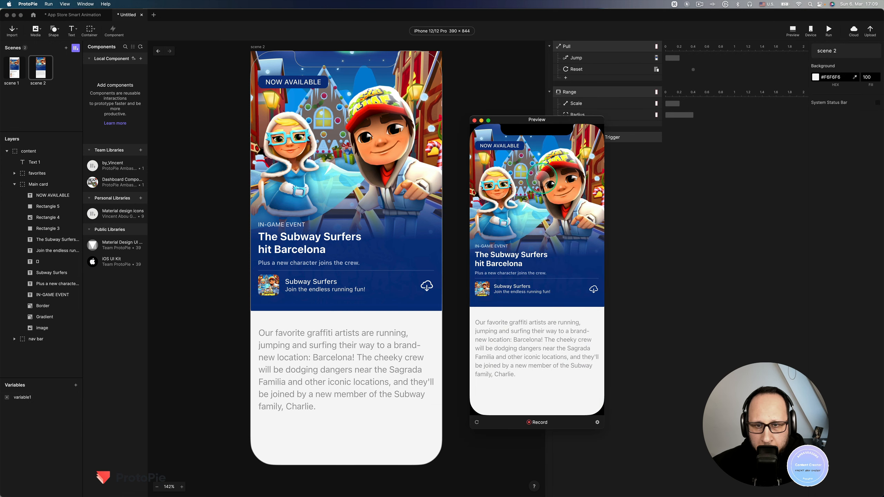
drag(542, 185, 544, 263)
click(544, 263)
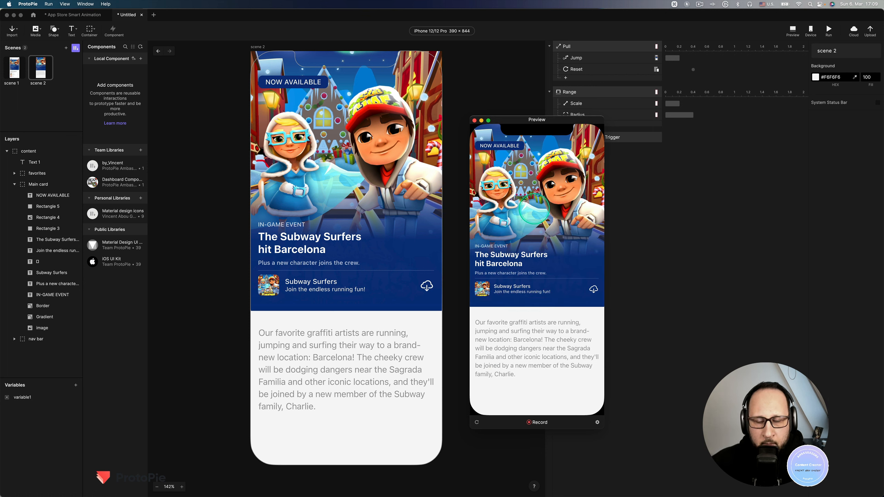
drag(534, 209, 535, 244)
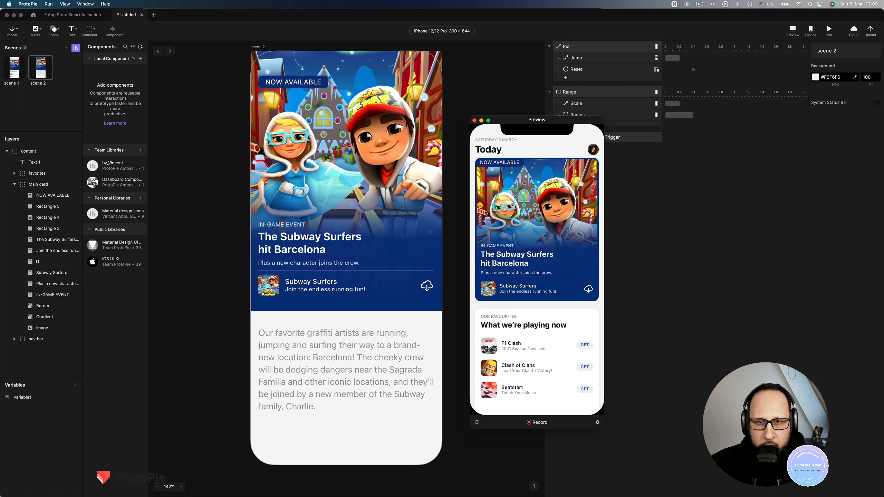
click(474, 121)
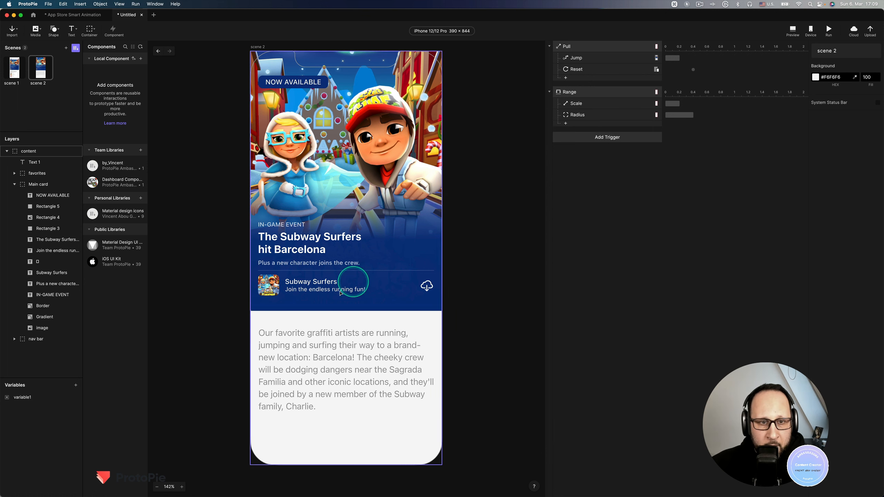
super+scroll(337, 296, down, 2)
key(space)
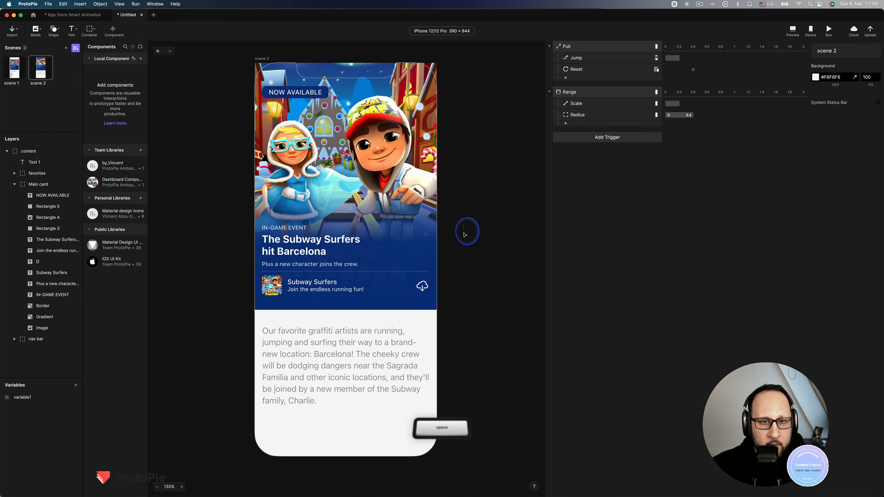